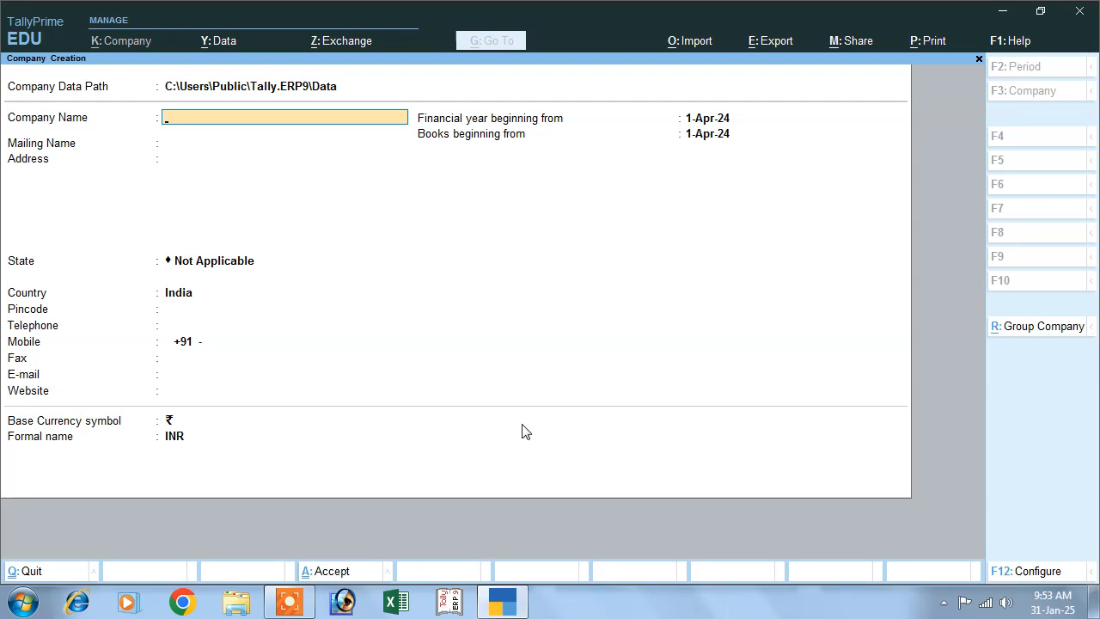
- Name the new company Abc and keep the same text as its mailing name
text(Abc)
key(Return)
key(Return)
key(Return)
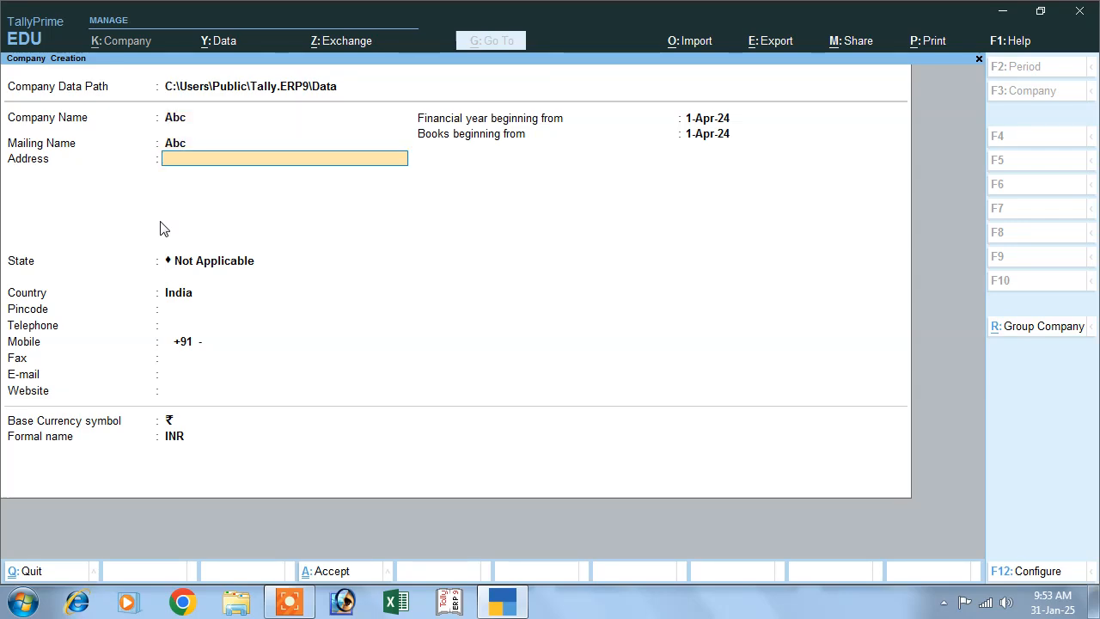
- Set the company's state to Bihar and save the company with its default features
text(b)
key(Return)
key(Return)
key(Return)
key(Return)
key(Return)
key(Return)
key(Return)
key(Return)
key(Return)
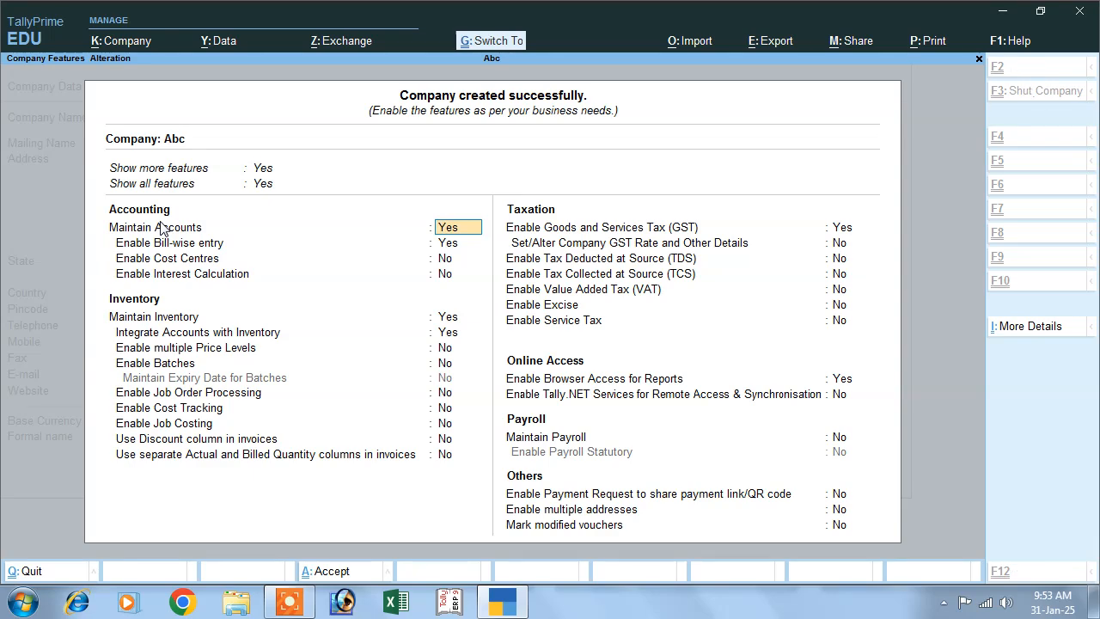
key(ctrl+a)
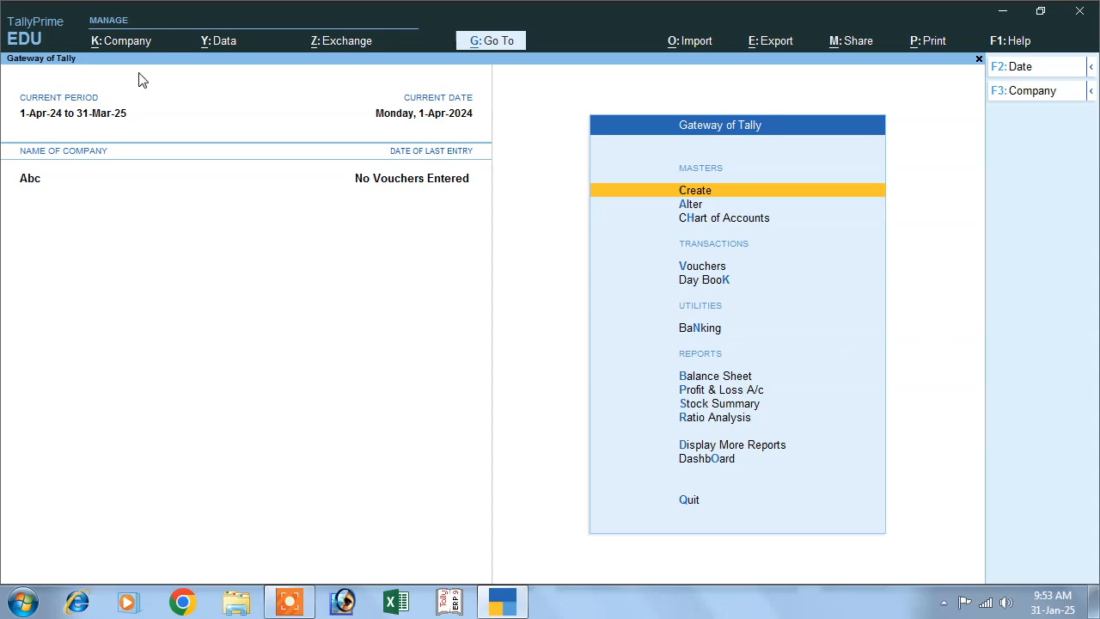
- Enable interest calculation in the features of company Abc and save the change
click(126, 47)
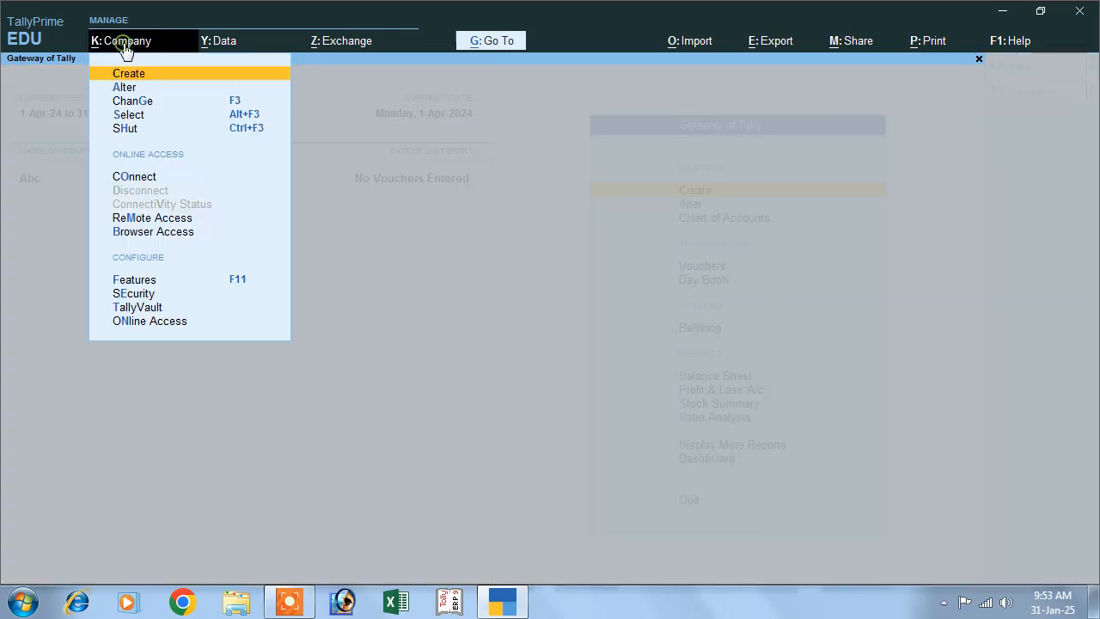
click(240, 281)
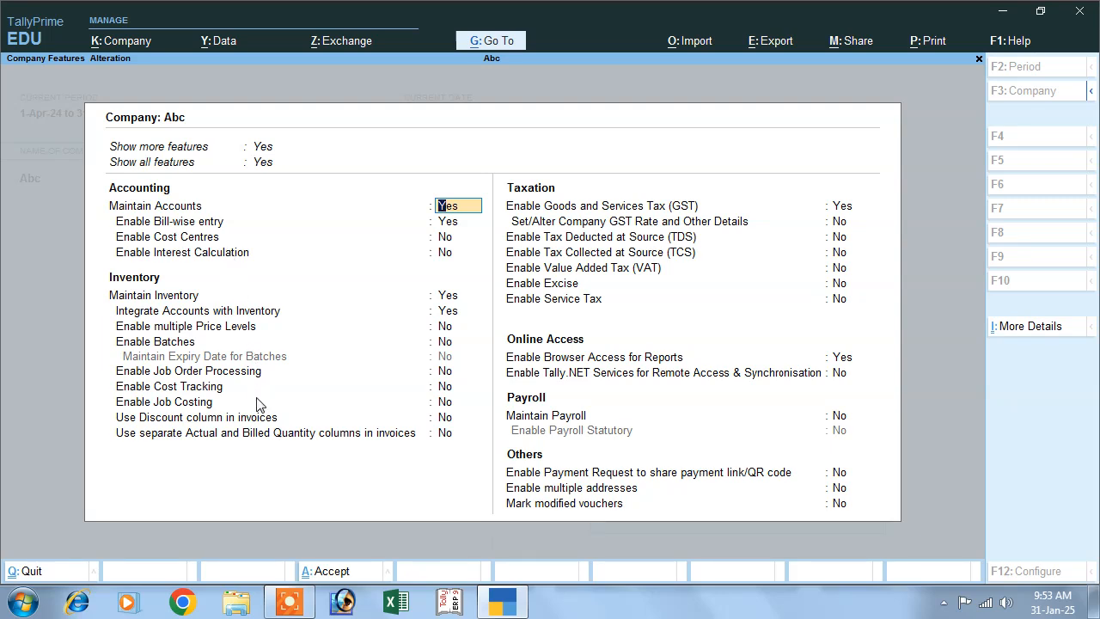
key(Return)
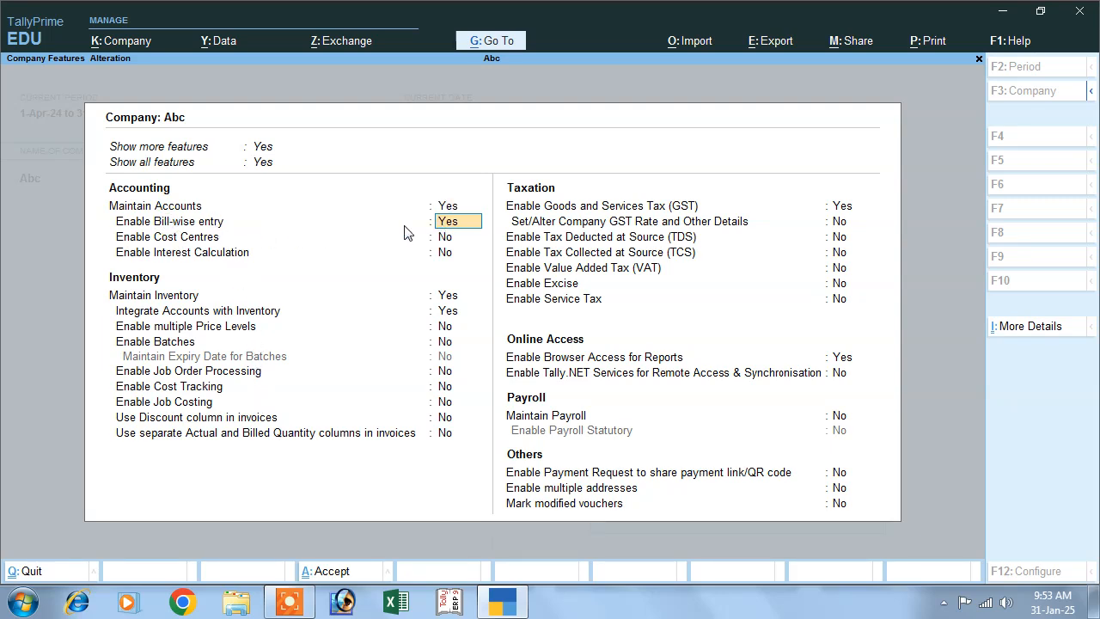
key(Return)
key(Return)
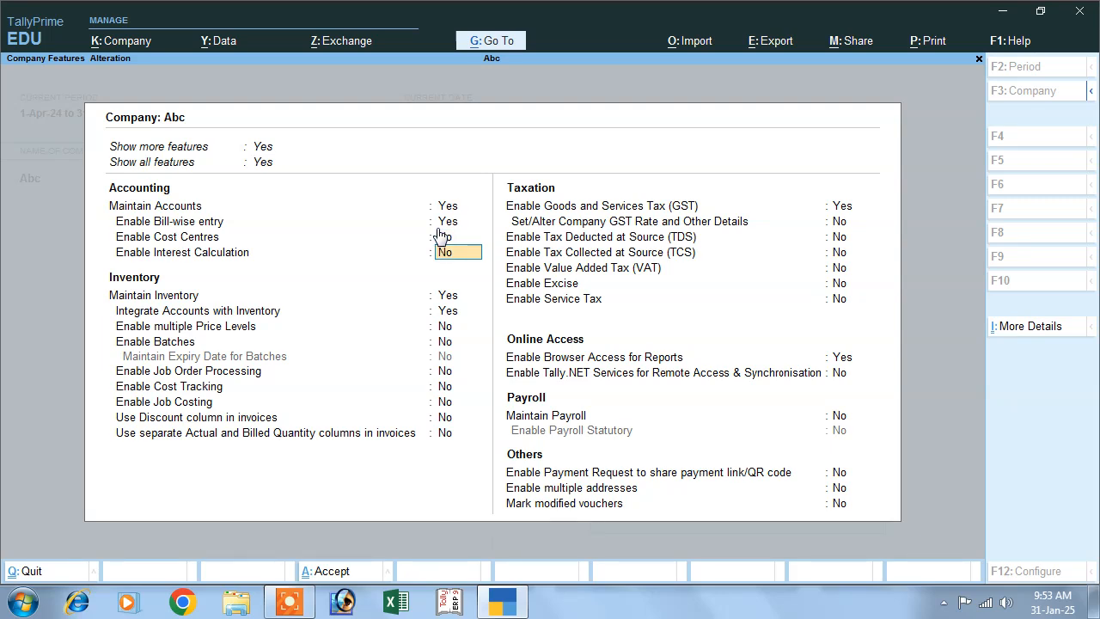
text(y)
key(Return)
key(ctrl)
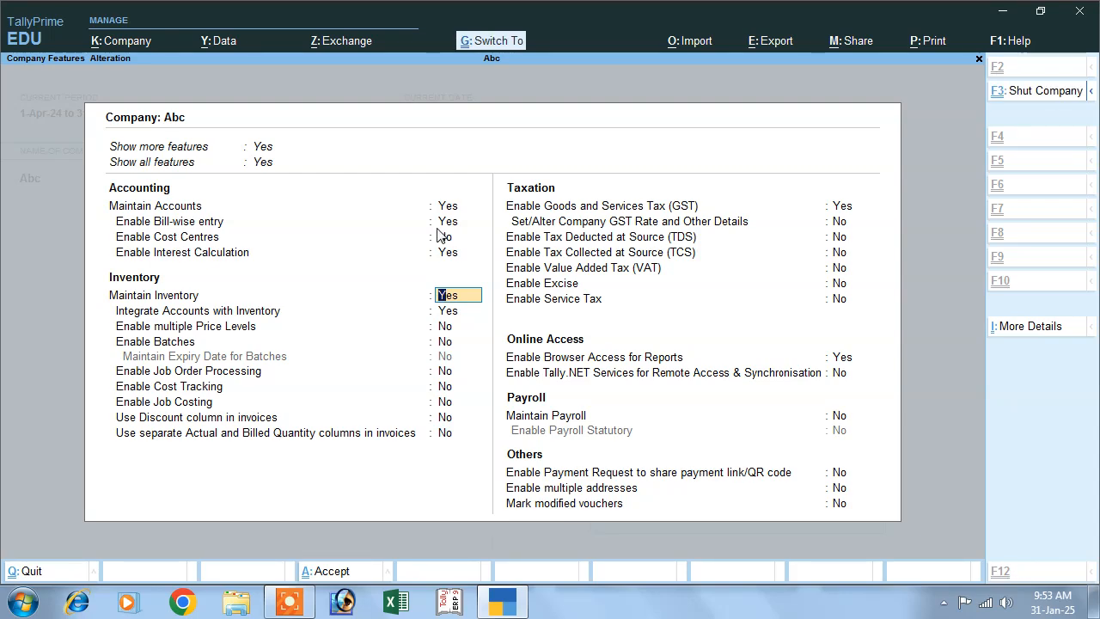
key(ctrl+a)
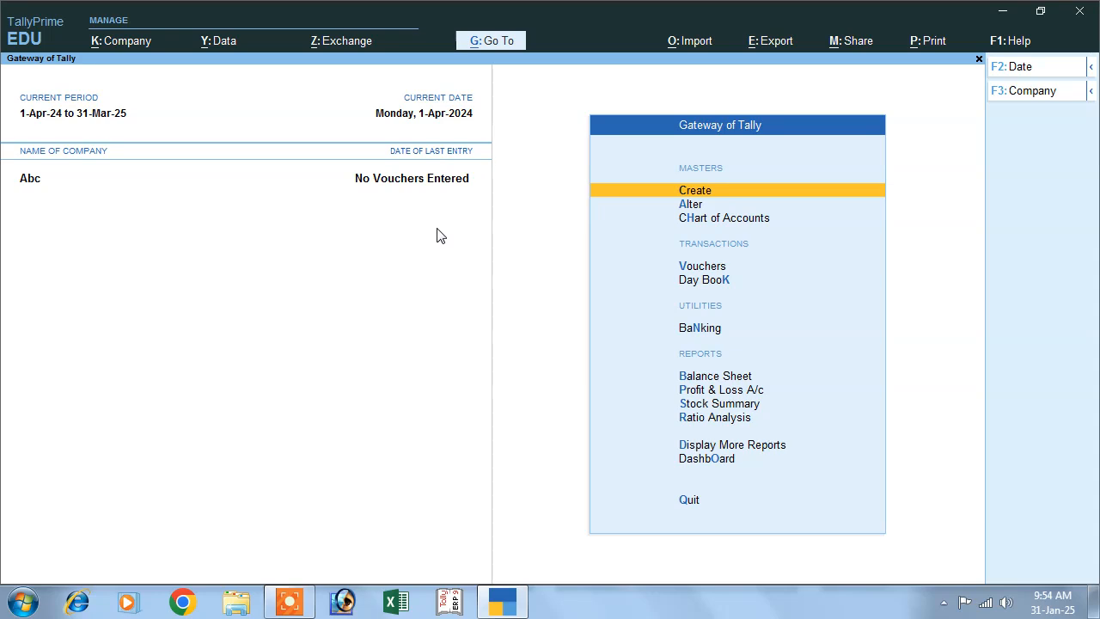
- Start a purchase voucher dated 1-Apr-24 with supplier invoice number 01 and invoice date 1-Apr-24
click(692, 273)
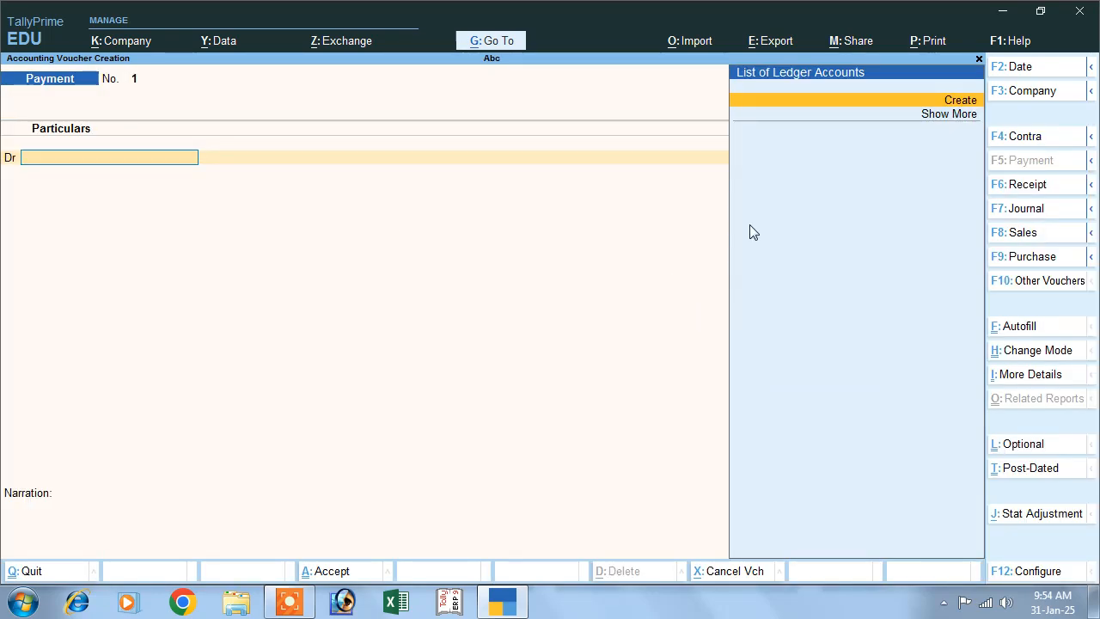
click(997, 258)
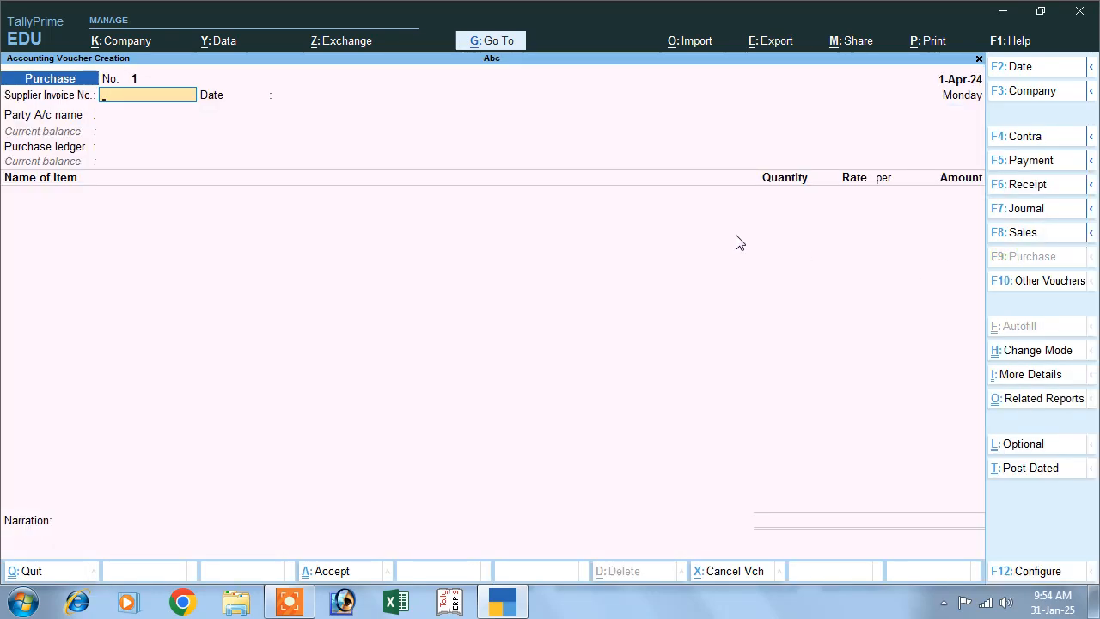
key(F2)
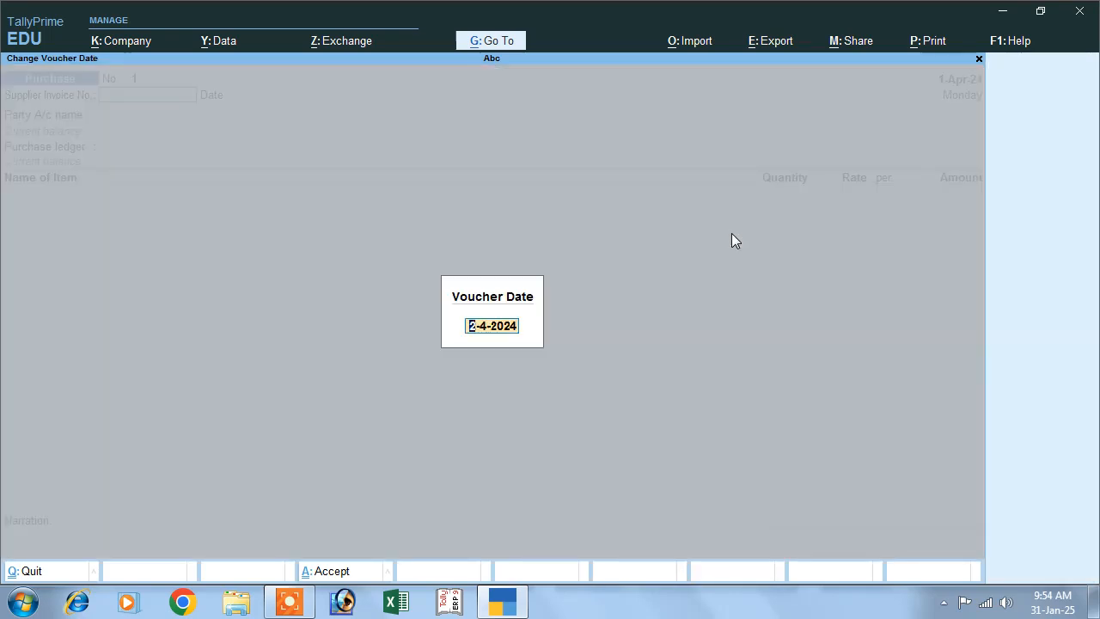
text(1-4)
key(Return)
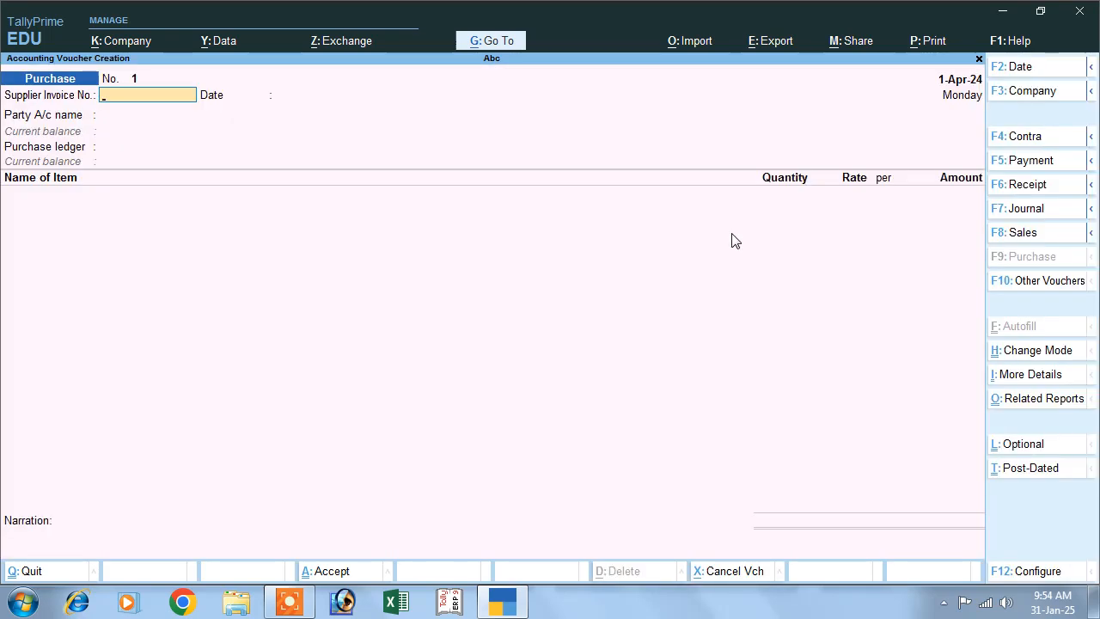
text(01)
key(Return)
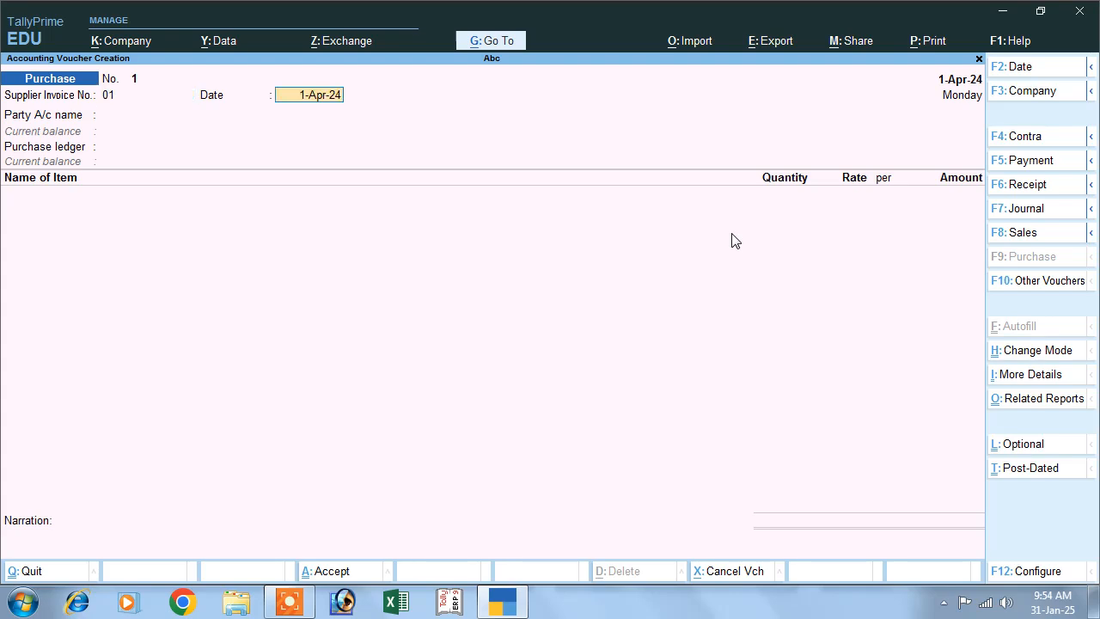
key(Return)
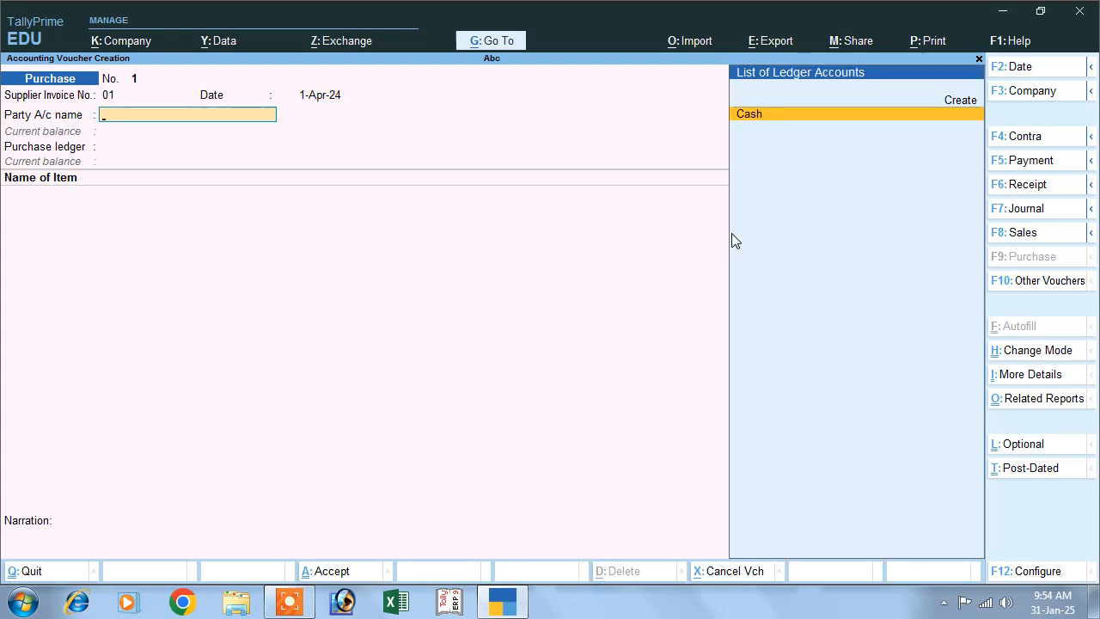
- Start a new party ledger named Mr A from the purchase voucher and place it under Sundry Creditors
click(956, 110)
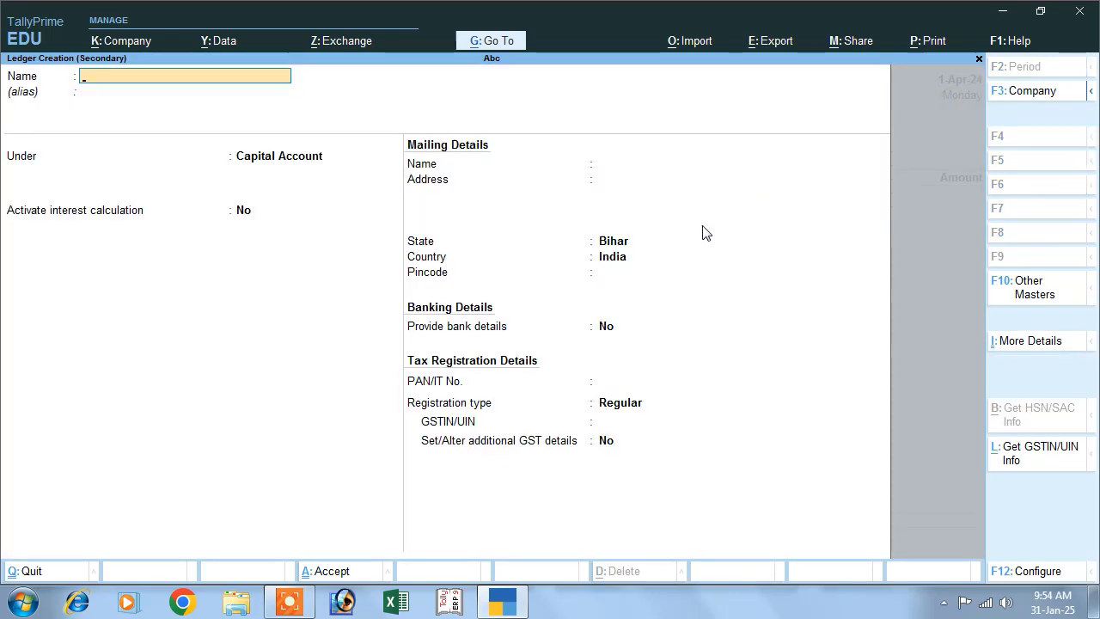
text(Mr a)
key(Return)
key(Return)
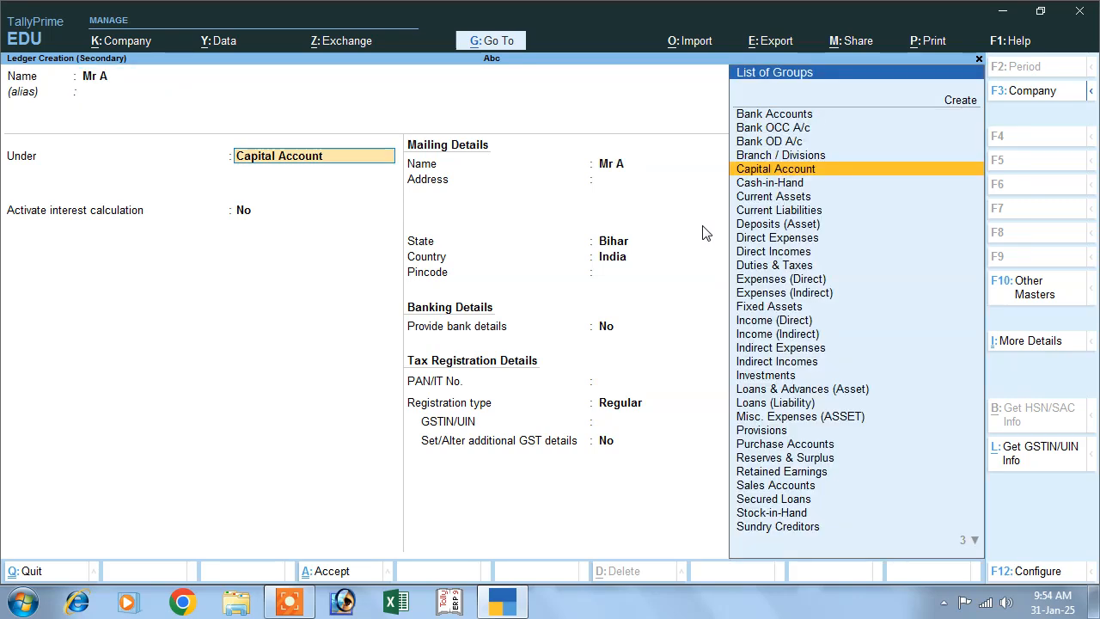
text(S)
key(Down)
key(Down)
key(Down)
key(Down)
- Activate the ledger's interest calculation transaction-by-transaction, override parameters for each transaction, and include the transaction date for amounts added and deducted
key(Return)
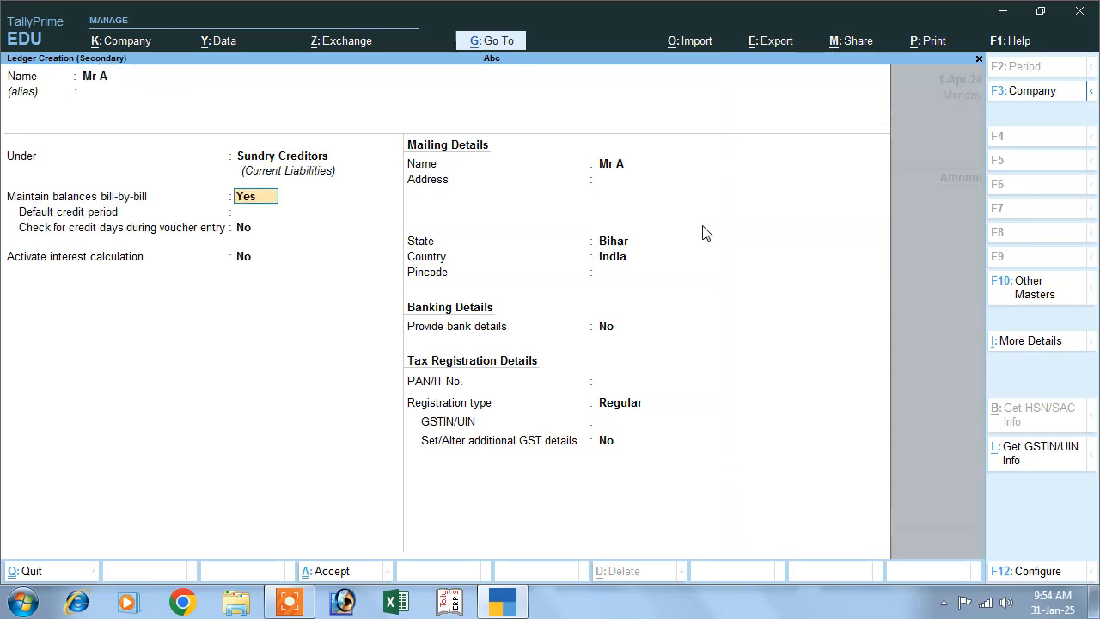
key(Return)
key(Return)
key(Return)
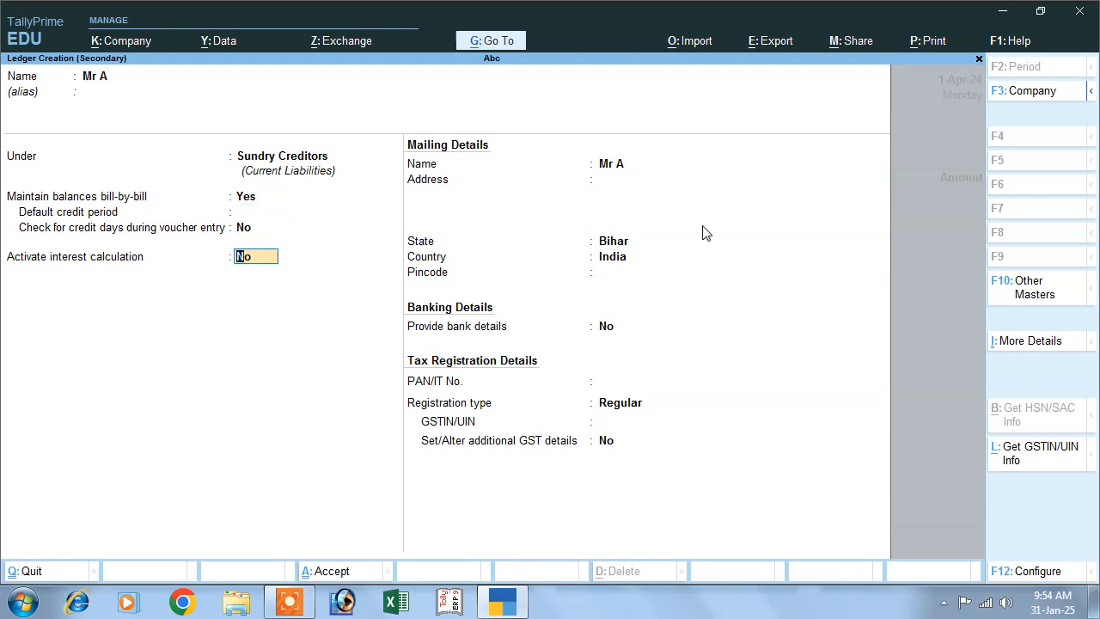
text(y)
key(Return)
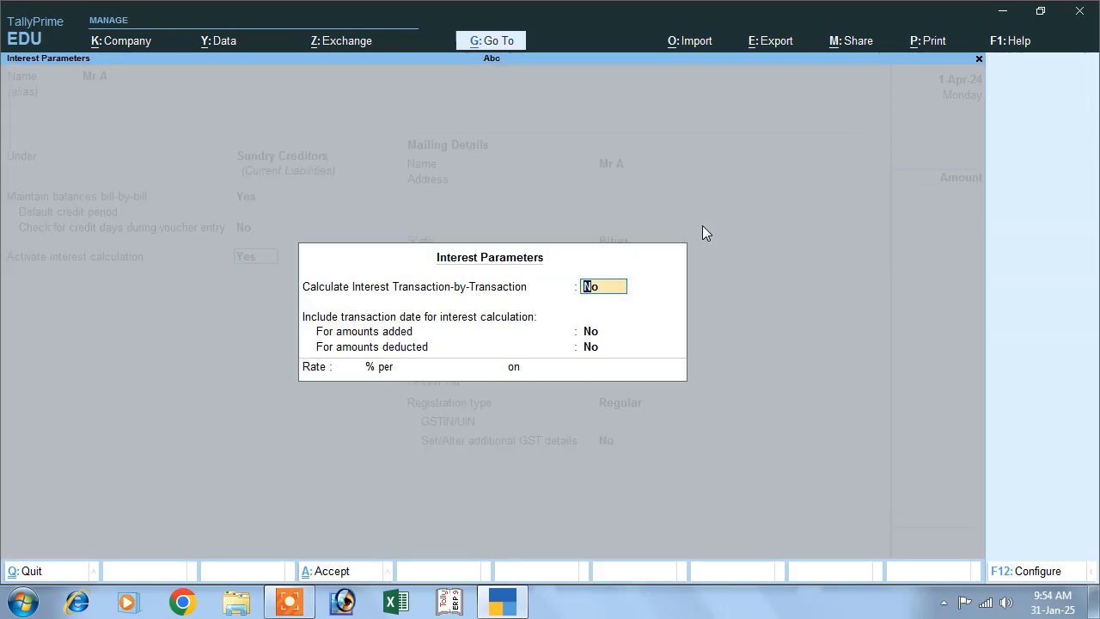
text(y)
key(Return)
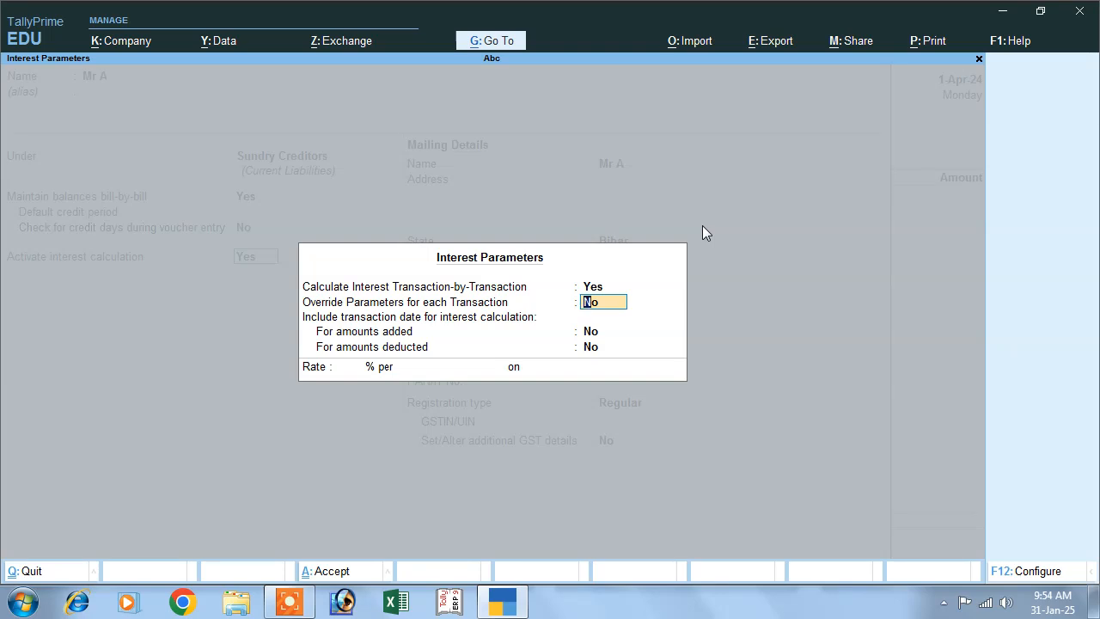
text(y)
key(Return)
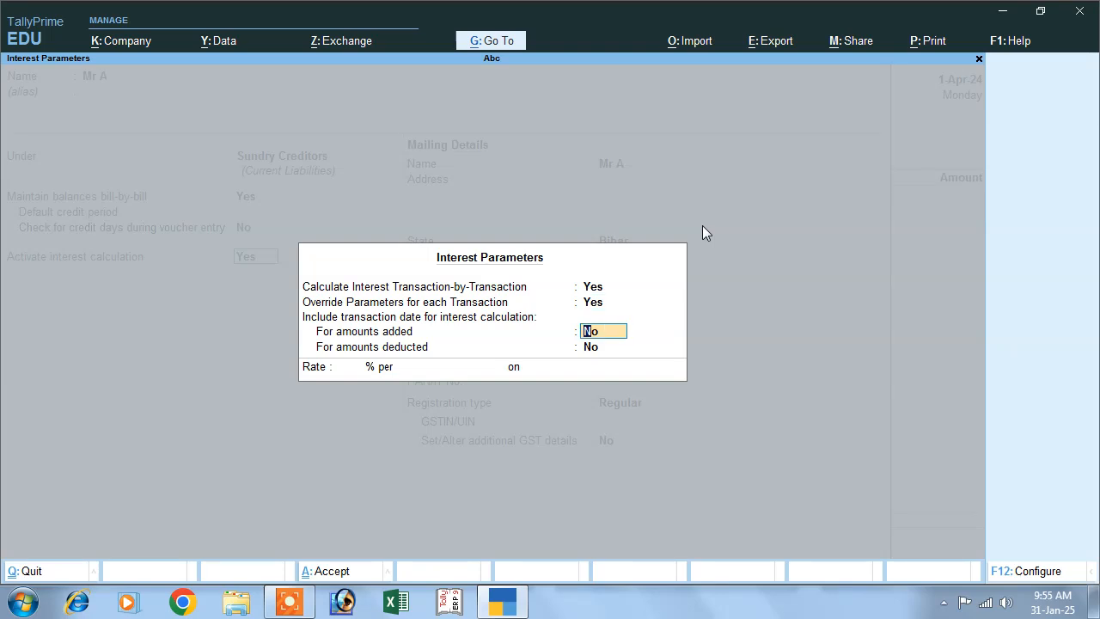
text(y)
key(Return)
text(y)
key(Return)
- Set the interest rate to 10% per 30-Day Month on Credit Balances Only and save the party ledger
text(10)
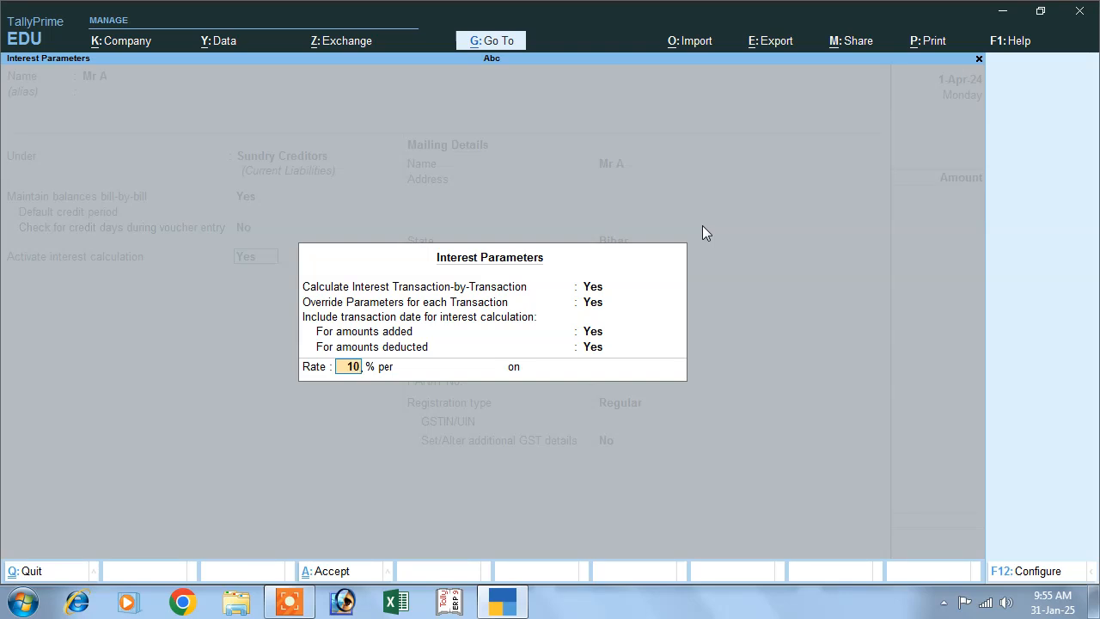
key(Return)
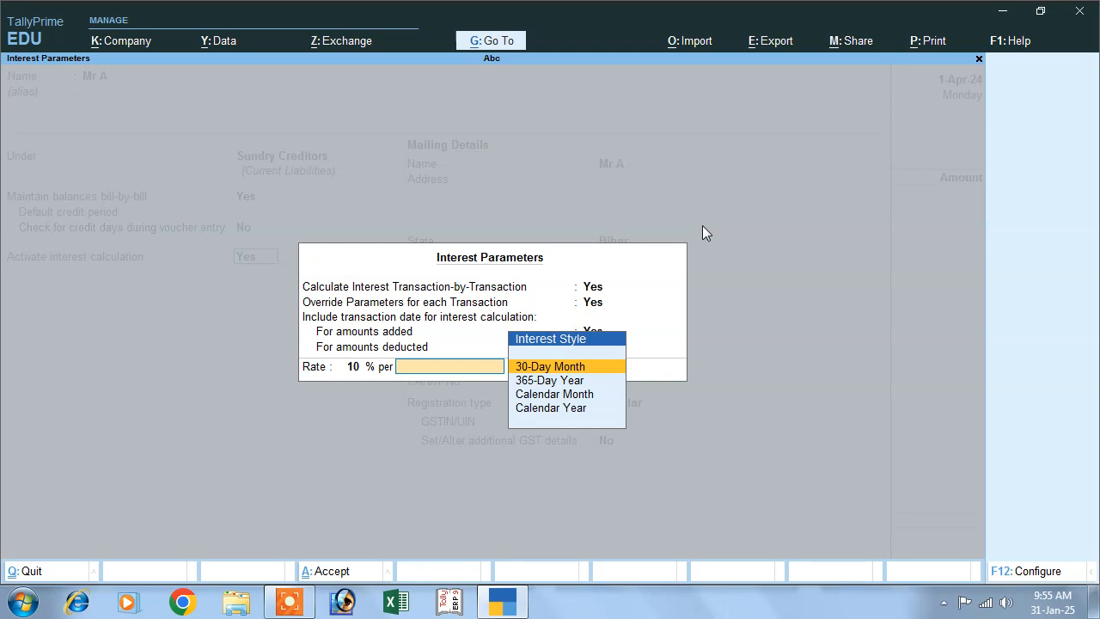
key(Return)
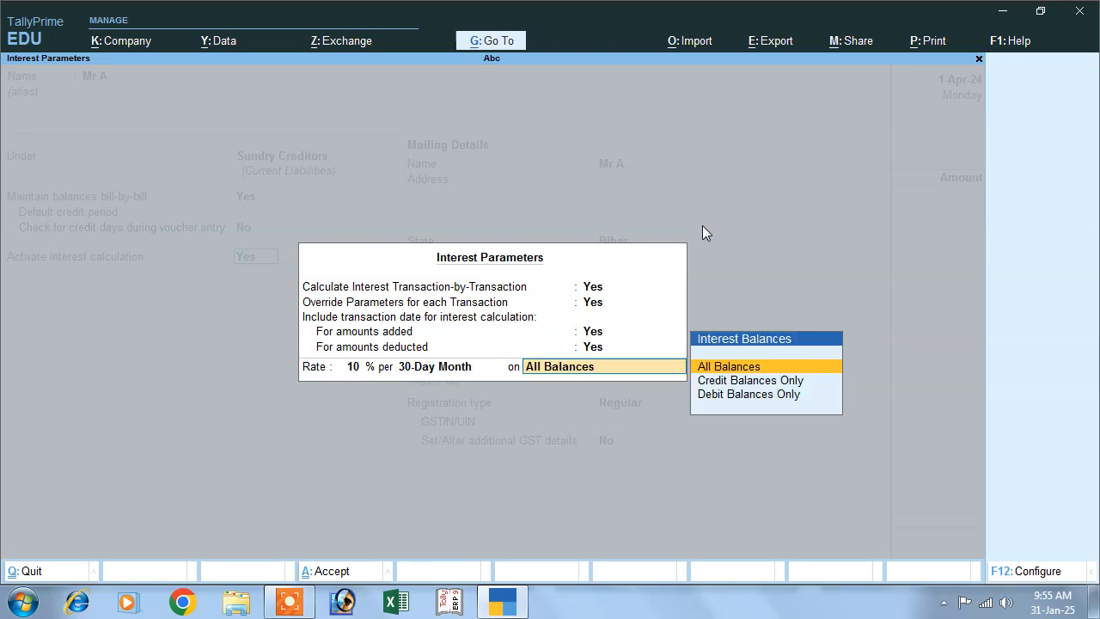
key(Down)
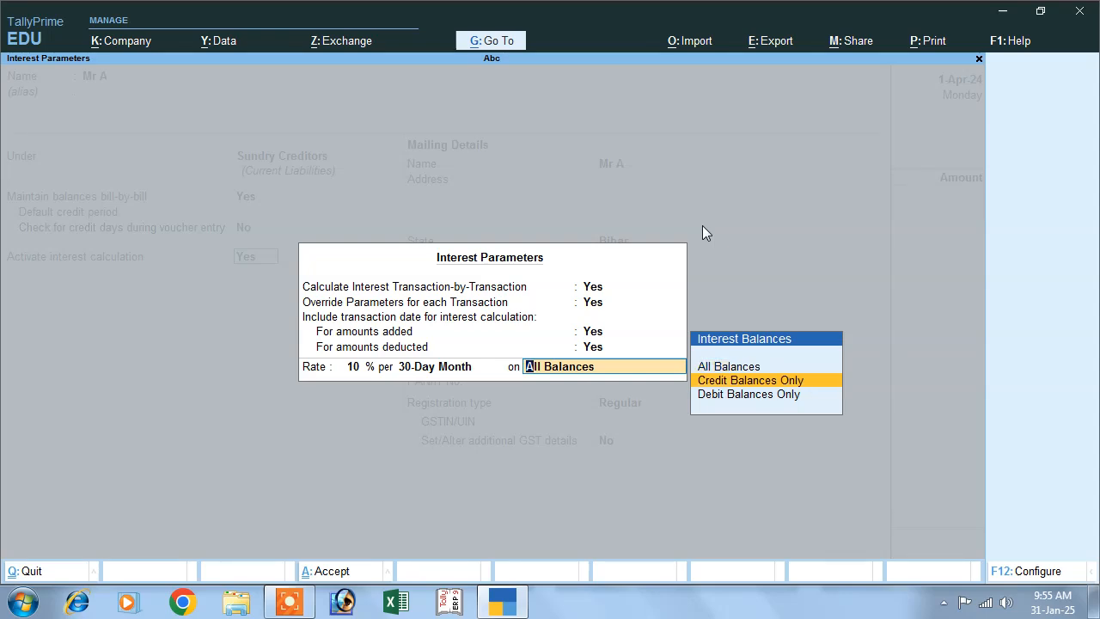
key(Return)
key(Return)
key(Return)
key(Return)
key(Return)
key(Return)
key(Return)
key(Return)
key(Return)
key(Return)
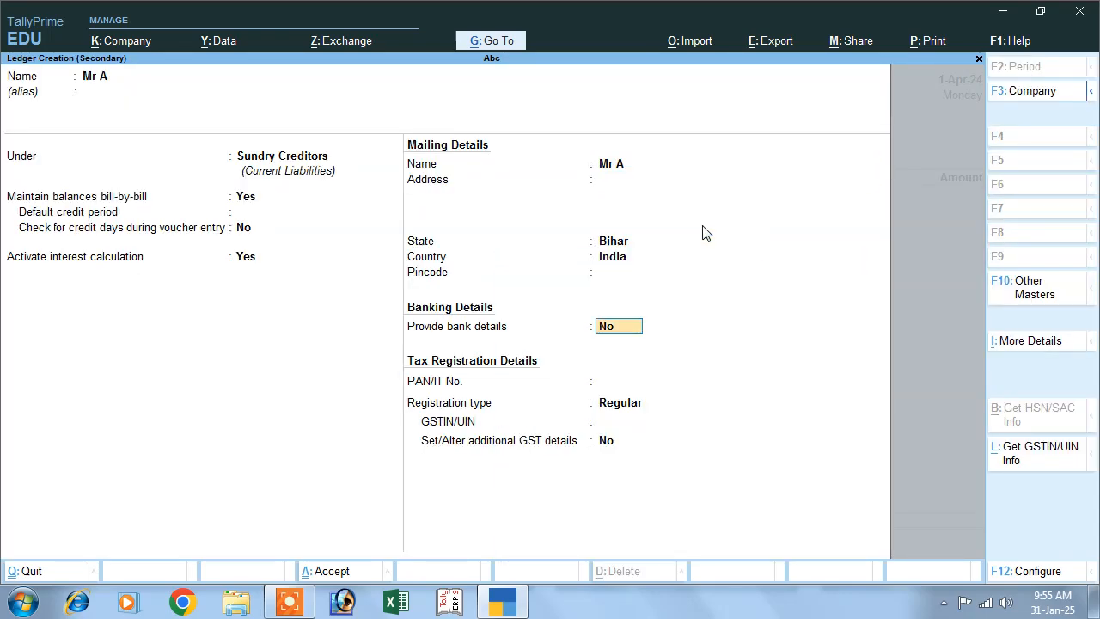
- Leave the voucher's receipt details blank and accept the default party details
key(Return)
key(Return)
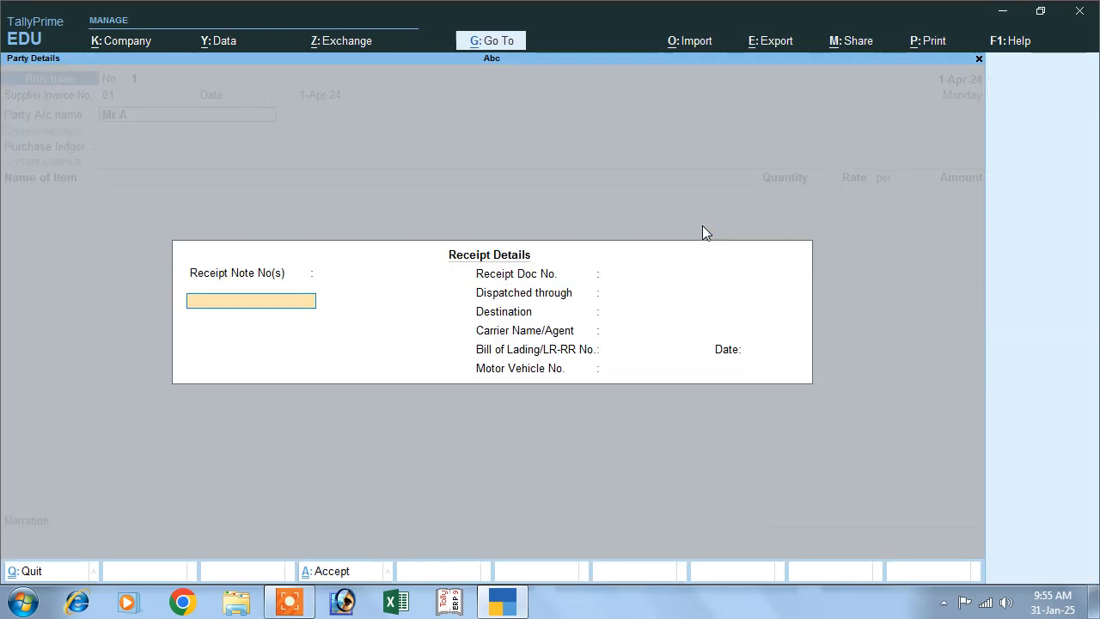
key(Return)
key(Return)
key(Return)
key(Return)
key(Return)
key(Return)
key(Return)
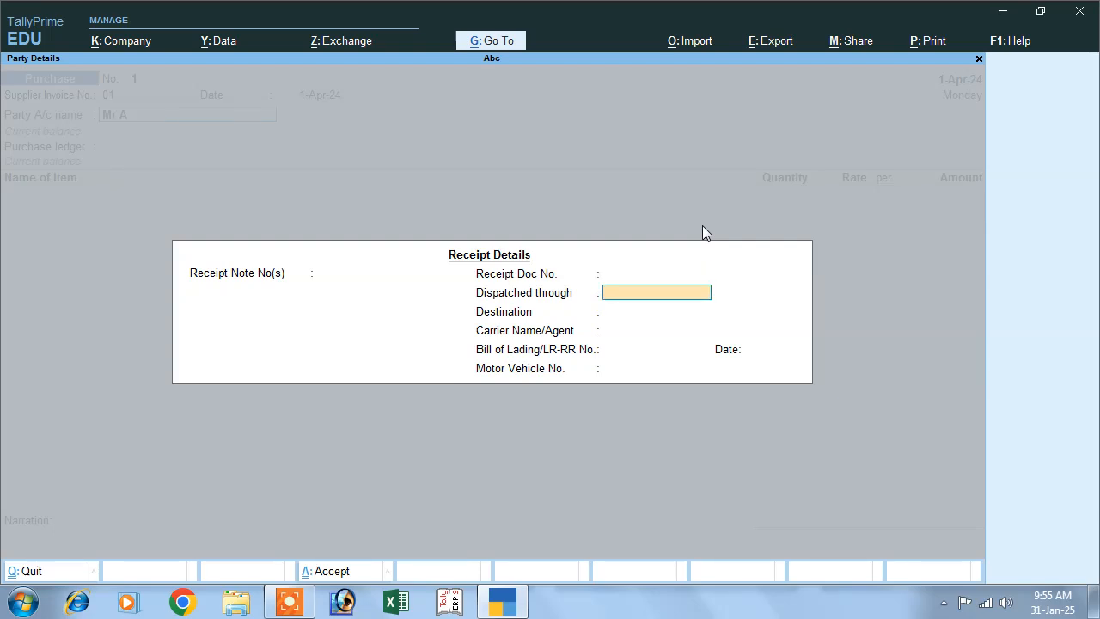
key(Return)
key(Return)
key(Return)
key(Return)
key(Return)
key(Return)
key(Return)
key(Return)
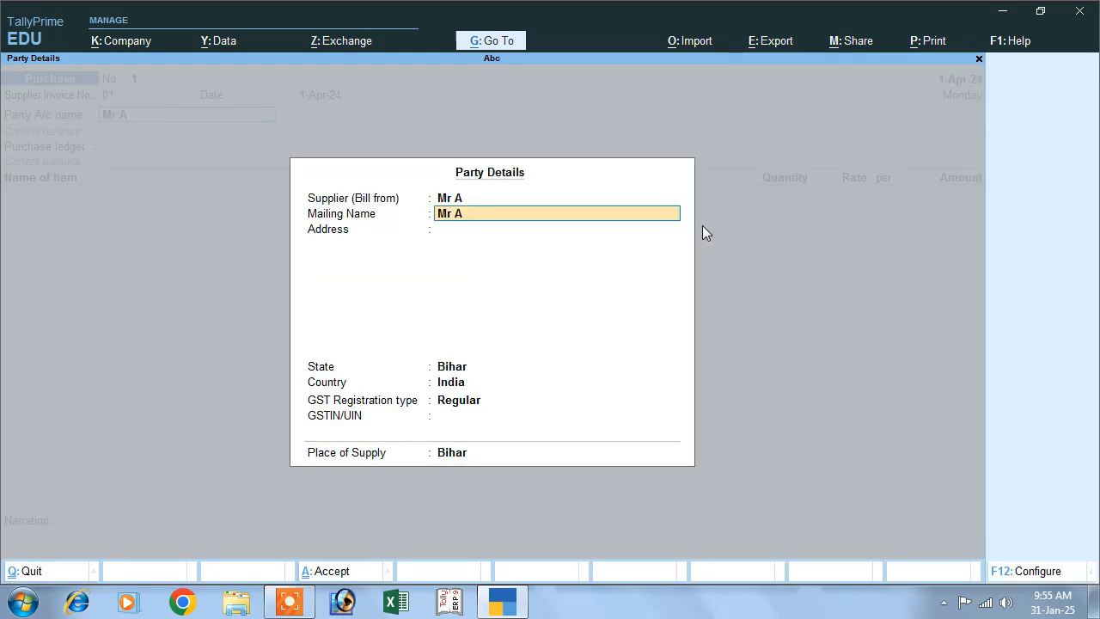
key(Return)
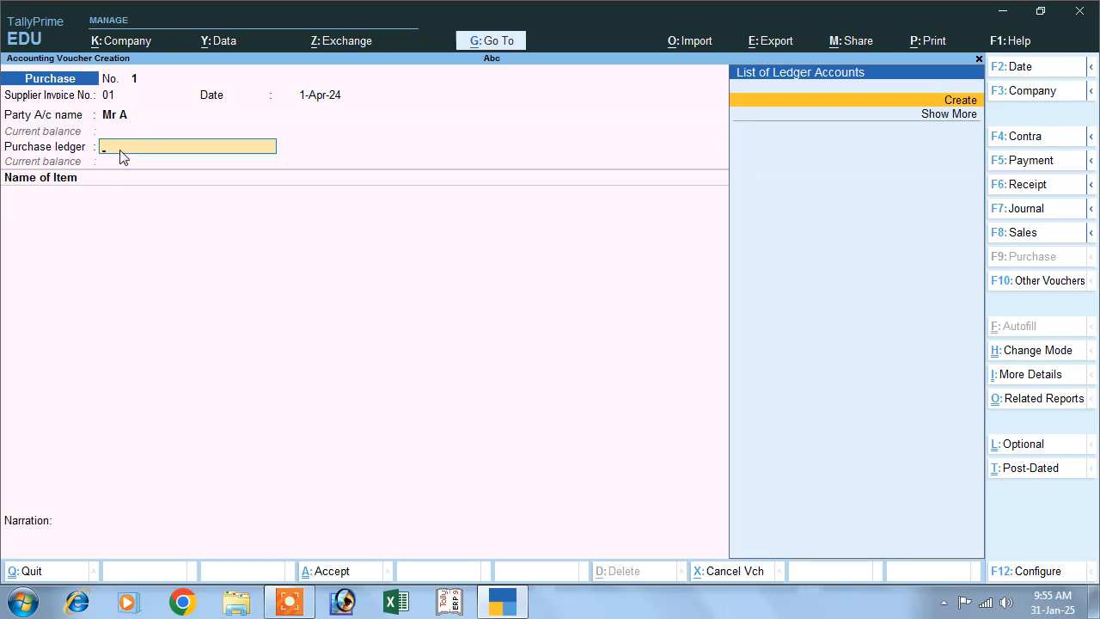
- Create a purchase ledger named Purchase from the voucher and place it under Purchase Accounts
click(921, 102)
text(Purchase)
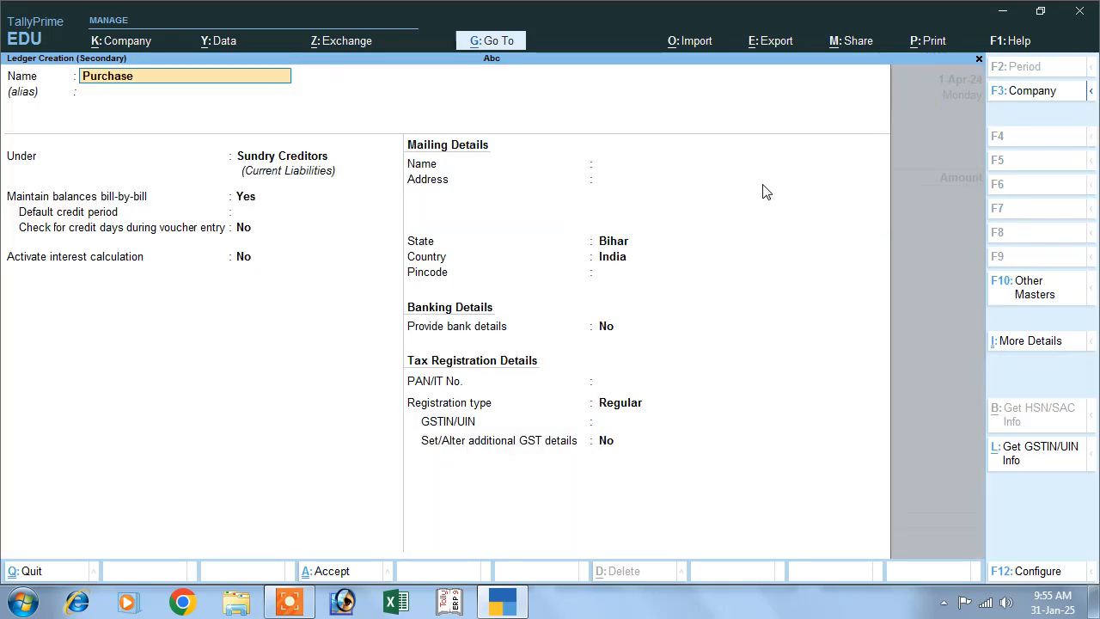
key(Return)
key(Return)
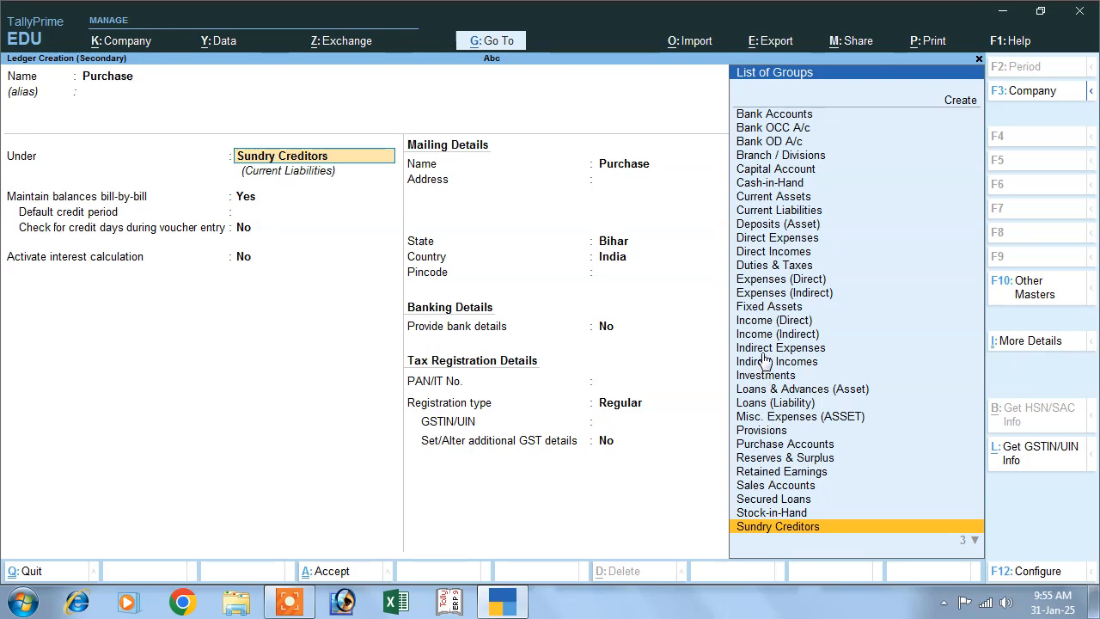
click(767, 447)
key(Return)
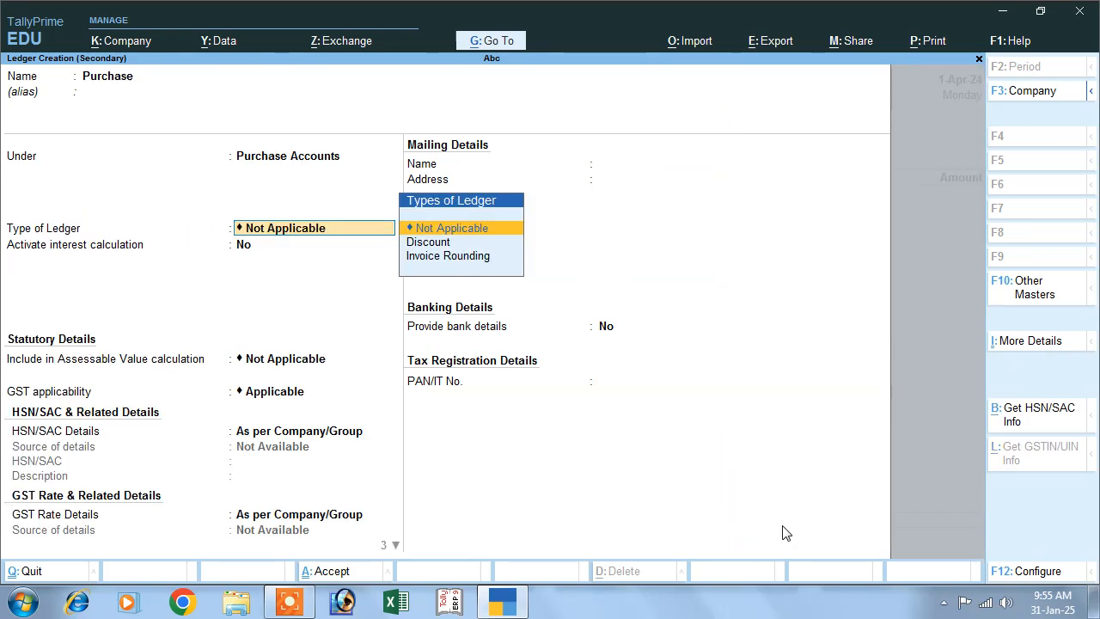
- Keep the Purchase ledger's type, interest calculation and statutory details at their defaults and save it into the voucher
key(Return)
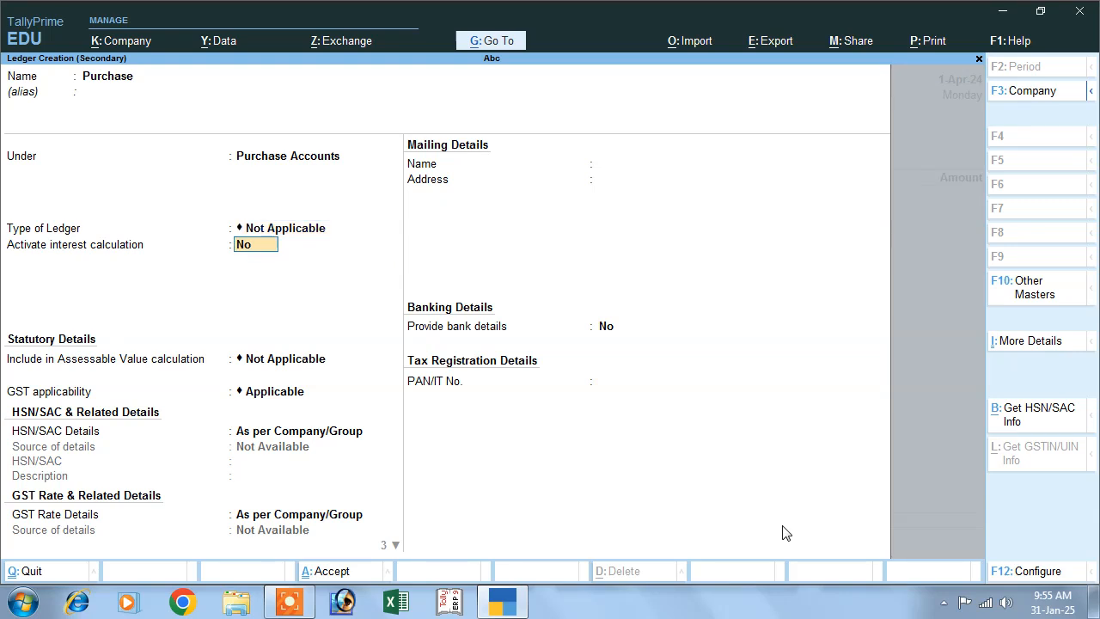
key(Return)
key(Return)
key(Return)
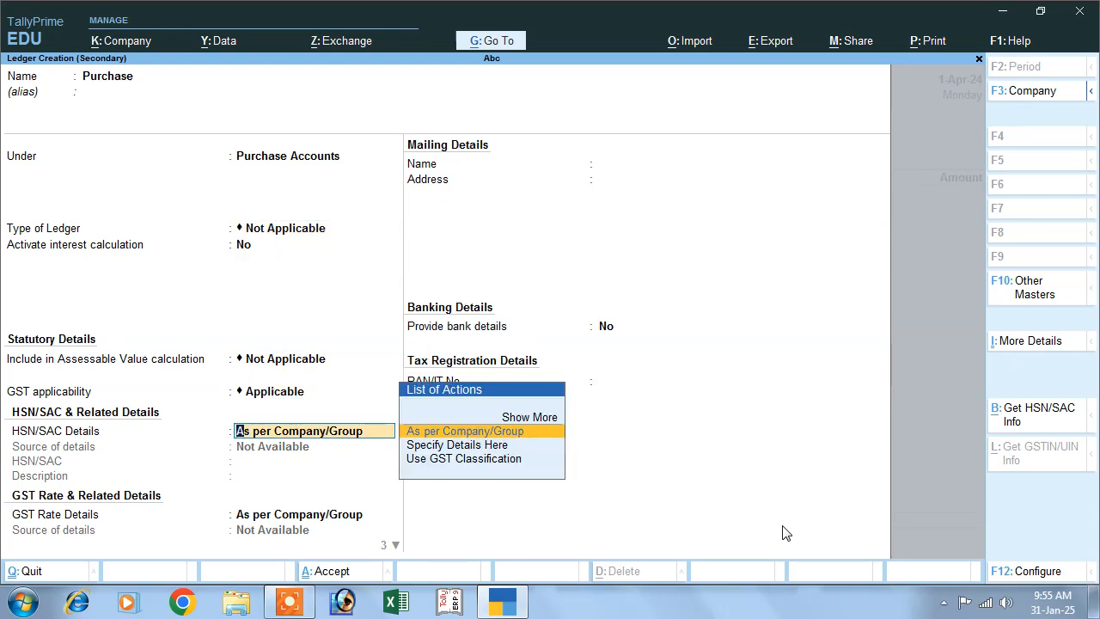
key(Return)
key(Return)
key(Return)
key(Return)
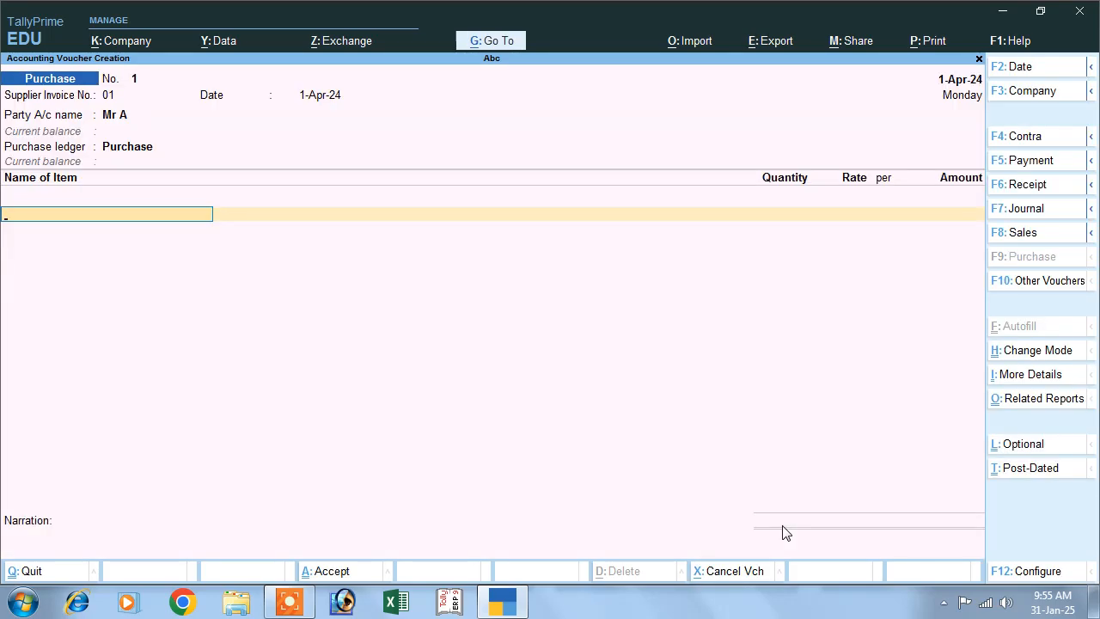
- Start a new stock item named Monitor from the voucher's item line and keep it under Primary
key(alt+c)
text(M)
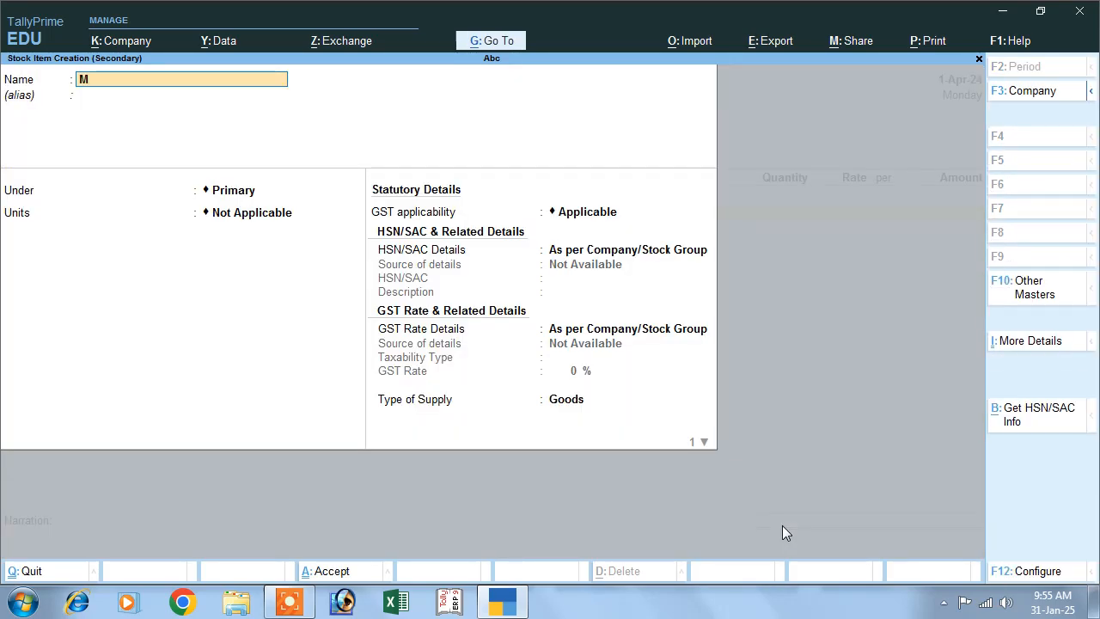
text(onitor)
key(Return)
key(Return)
key(Return)
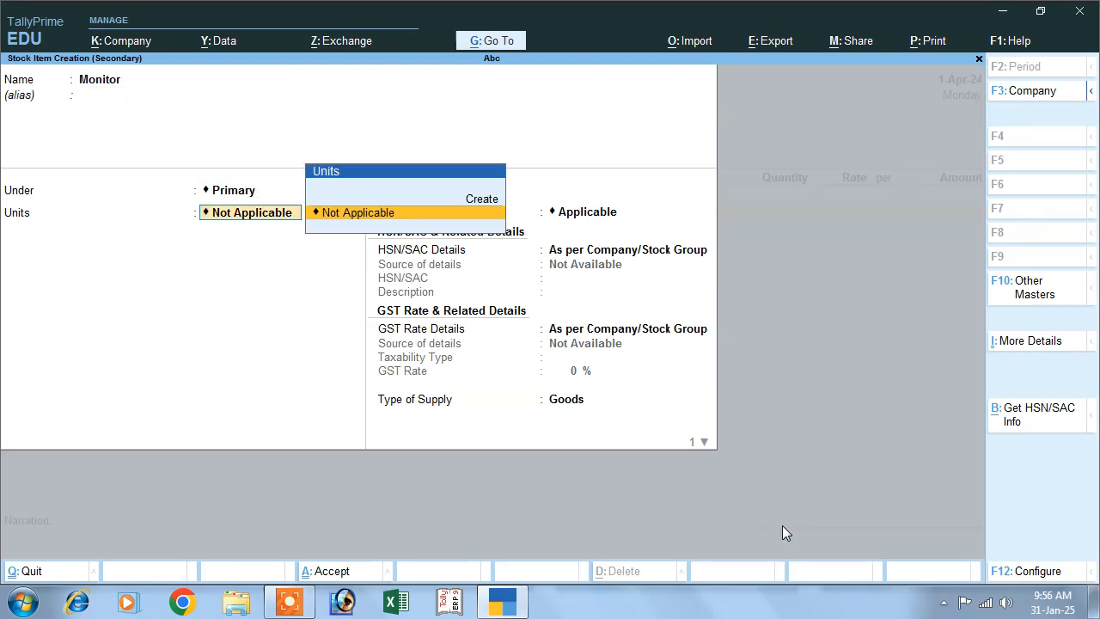
- Create a simple unit for the item with symbol pcs, formal name Pieces, UQC PCS-PIECES and 0 decimal places
key(Up)
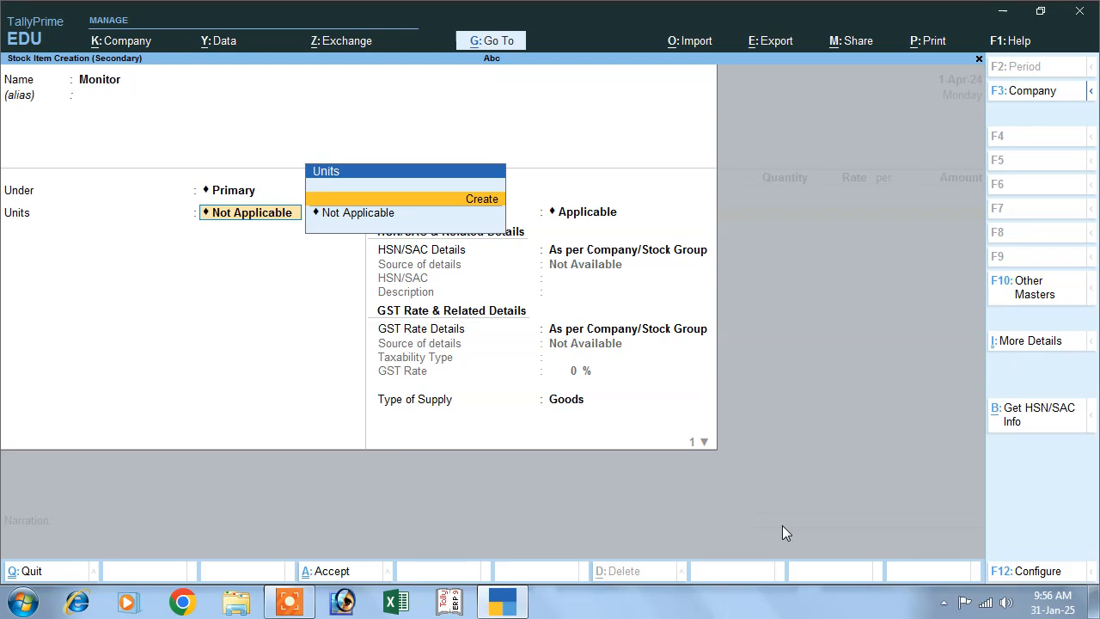
key(Return)
text(pcs)
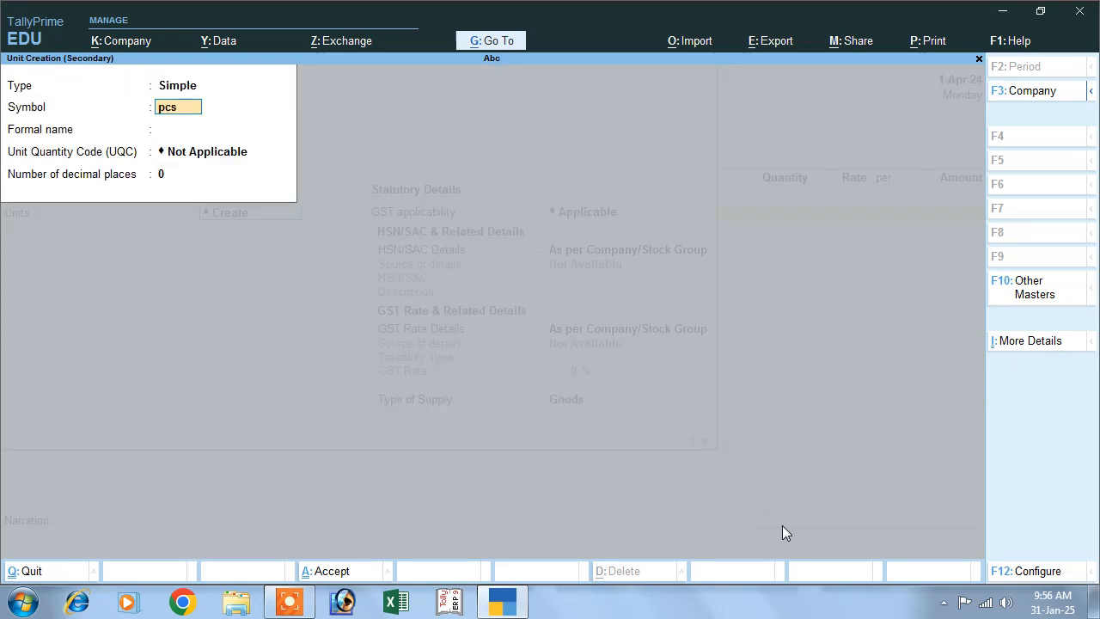
key(Return)
text(Pieces)
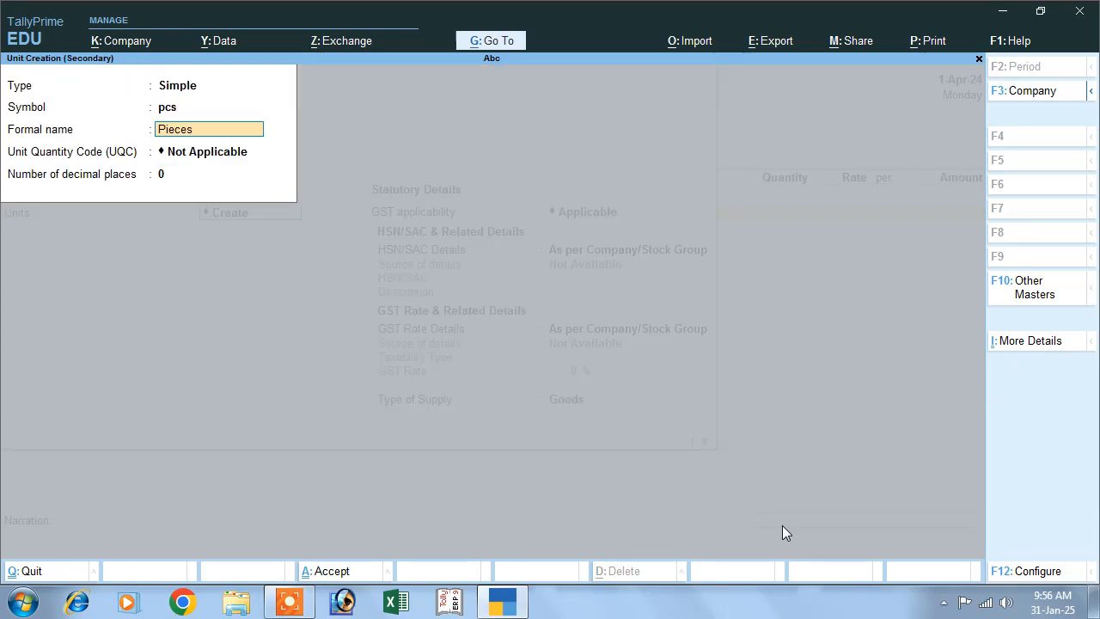
key(Return)
text(pc)
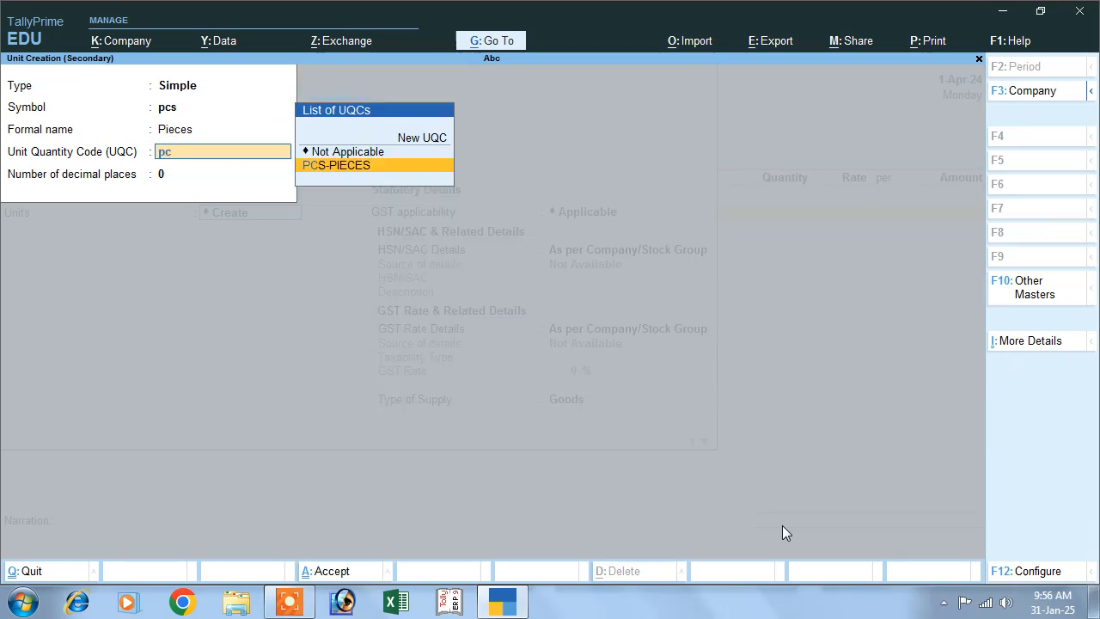
key(Return)
key(Return)
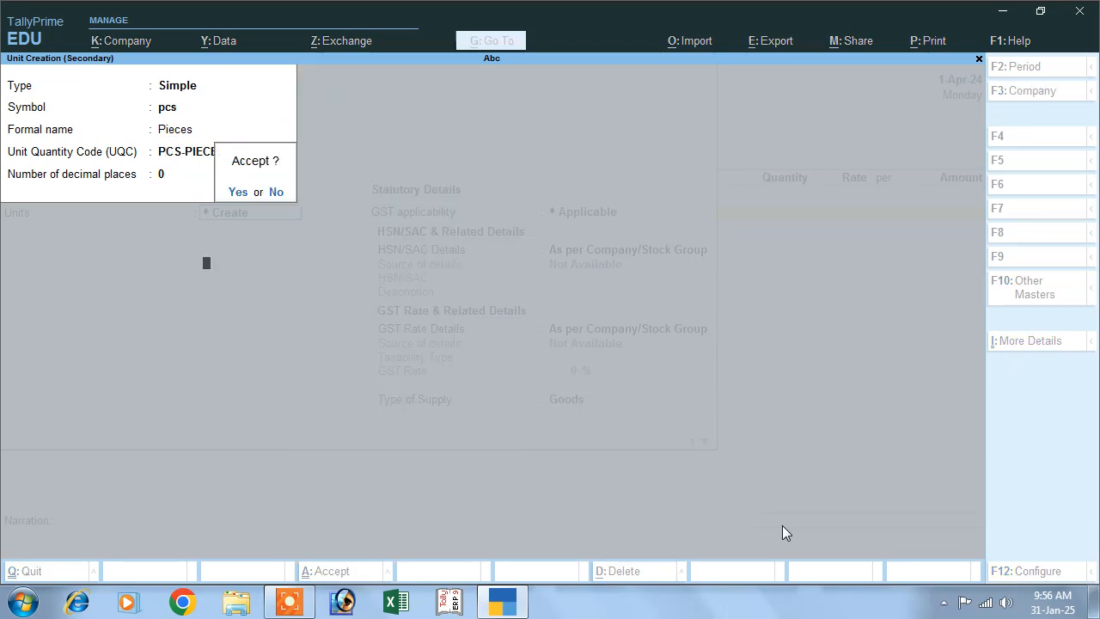
key(Return)
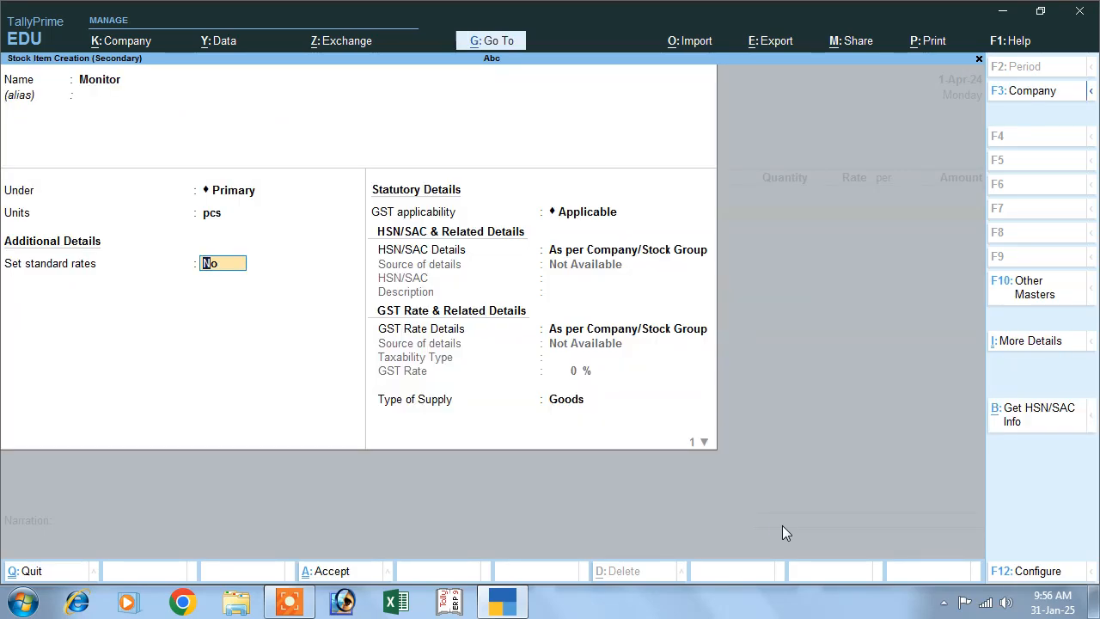
- Leave standard rates off, set the Monitor item's GST applicability to Not Applicable, and save the stock item
key(Return)
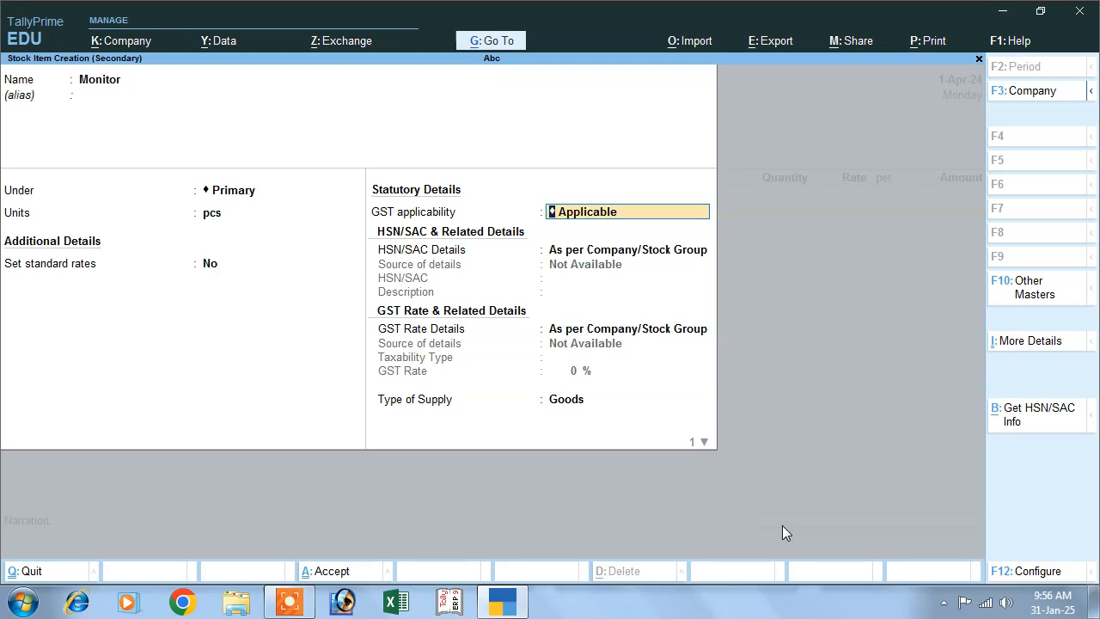
key(BackSpace)
key(Down)
key(Down)
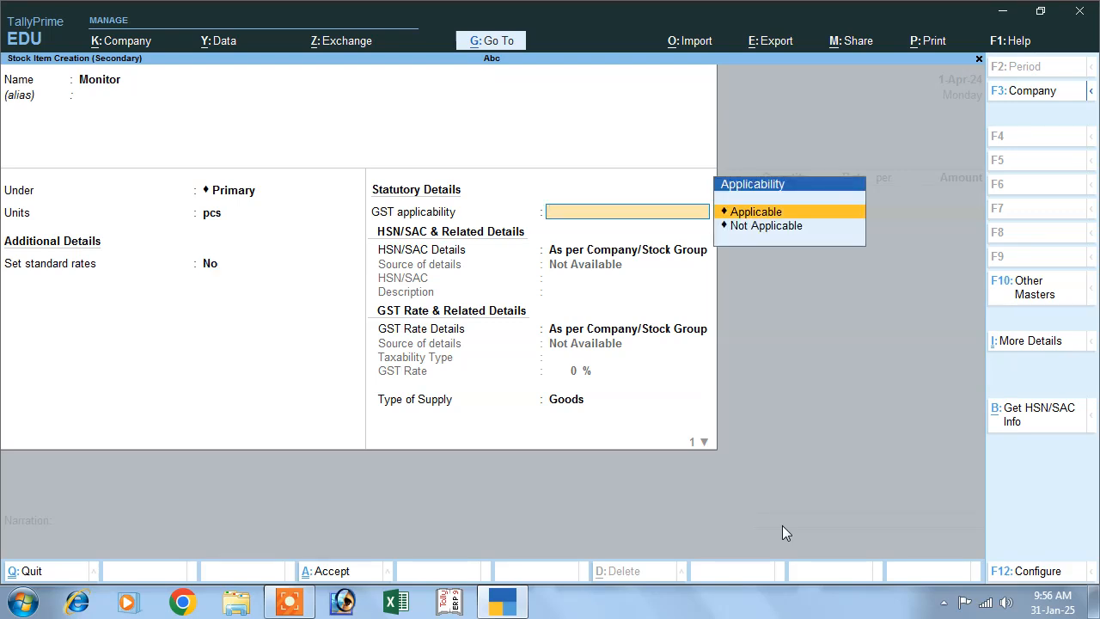
key(Return)
key(Return)
key(Return)
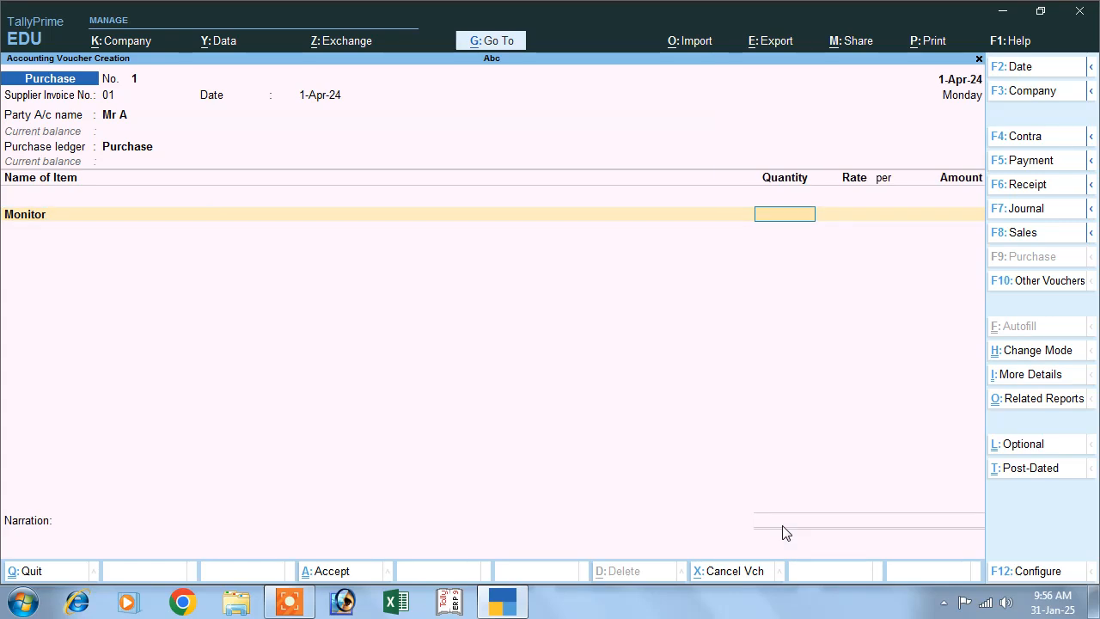
- Enter 100 pcs of Monitor at a rate of 5,000 per piece and end the item list
text(00)
key(Return)
text(5000)
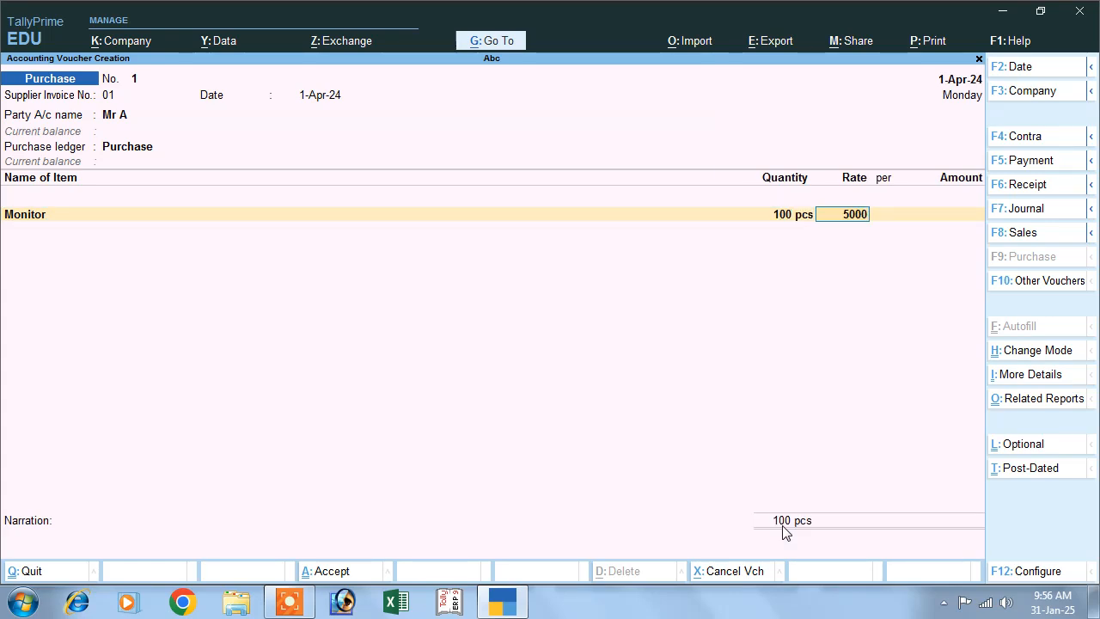
key(Return)
key(Return)
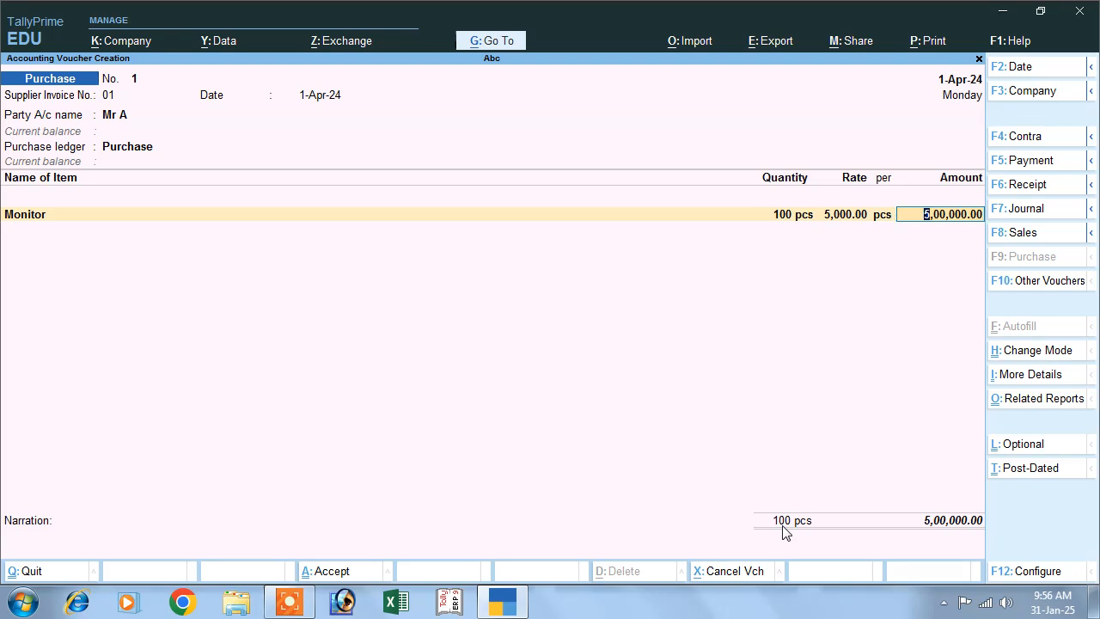
key(Return)
key(Return)
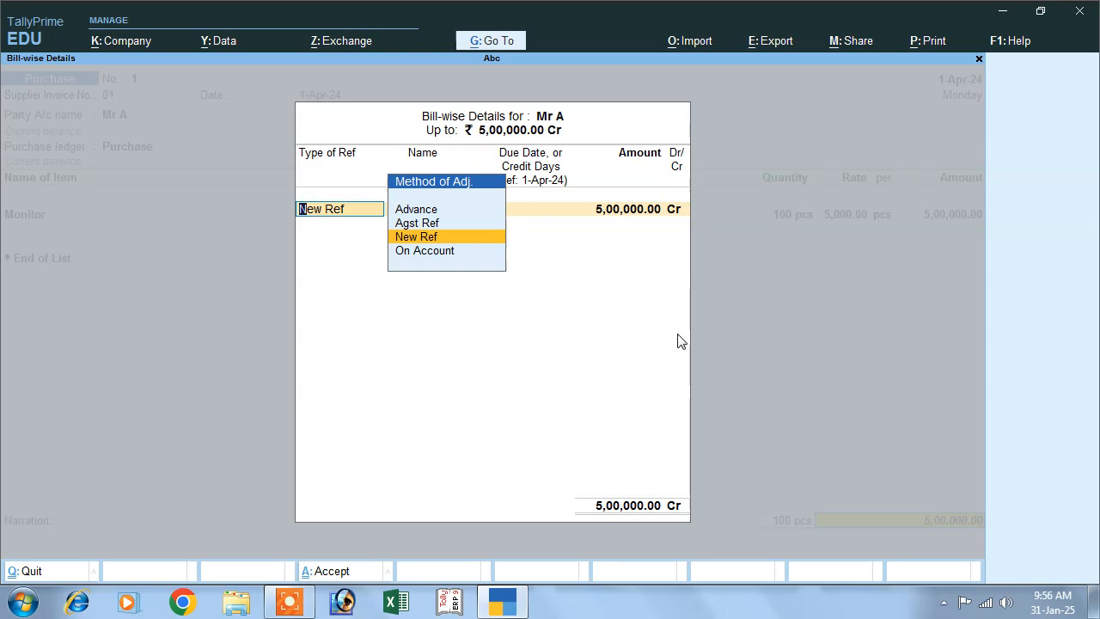
- Accept the supplier's bill-wise details as New Ref 01 for the full amount and save the purchase voucher
key(Return)
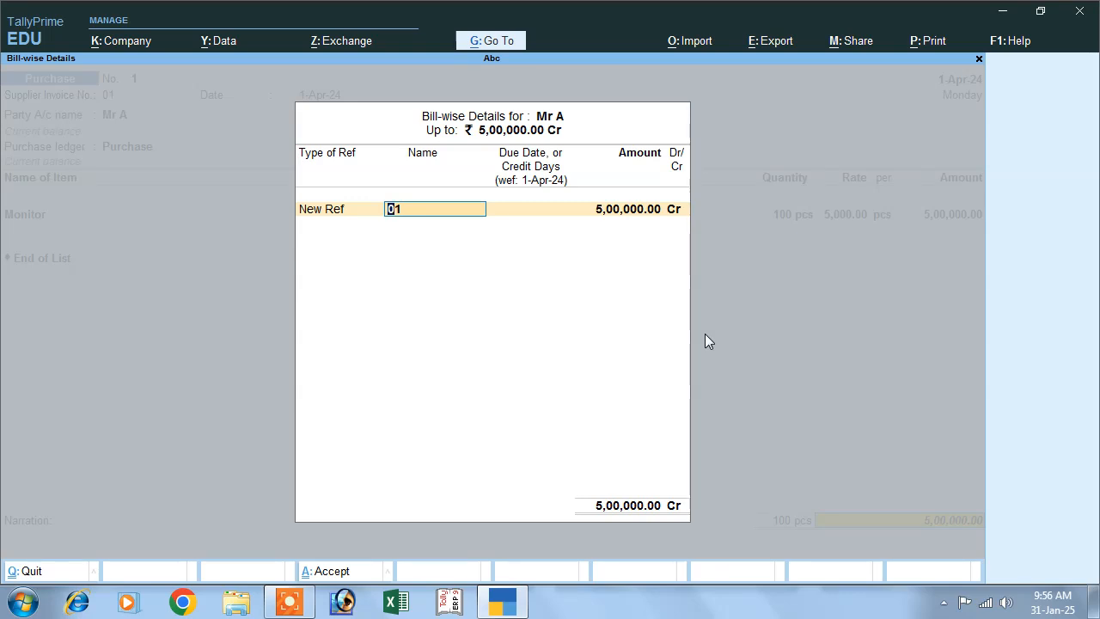
key(Return)
key(Return)
key(Return)
key(Return)
key(Return)
key(Return)
key(Return)
key(Return)
key(Return)
key(Return)
key(Return)
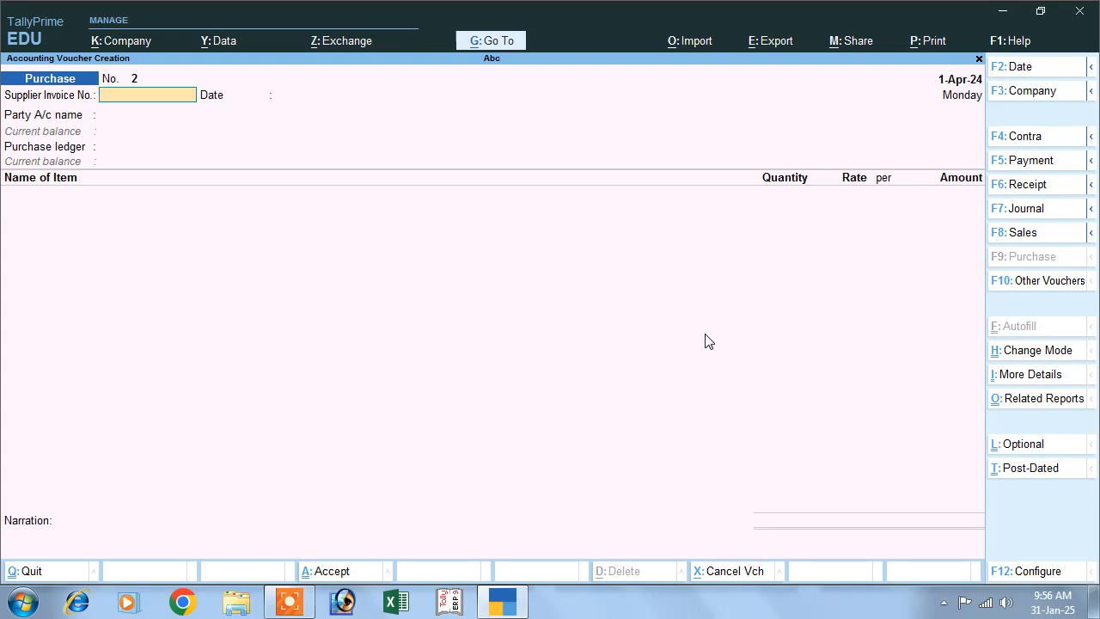
- Leave voucher entry and open the Interest Payable report from the interest calculations in Statements of Accounts
key(Escape)
key(Return)
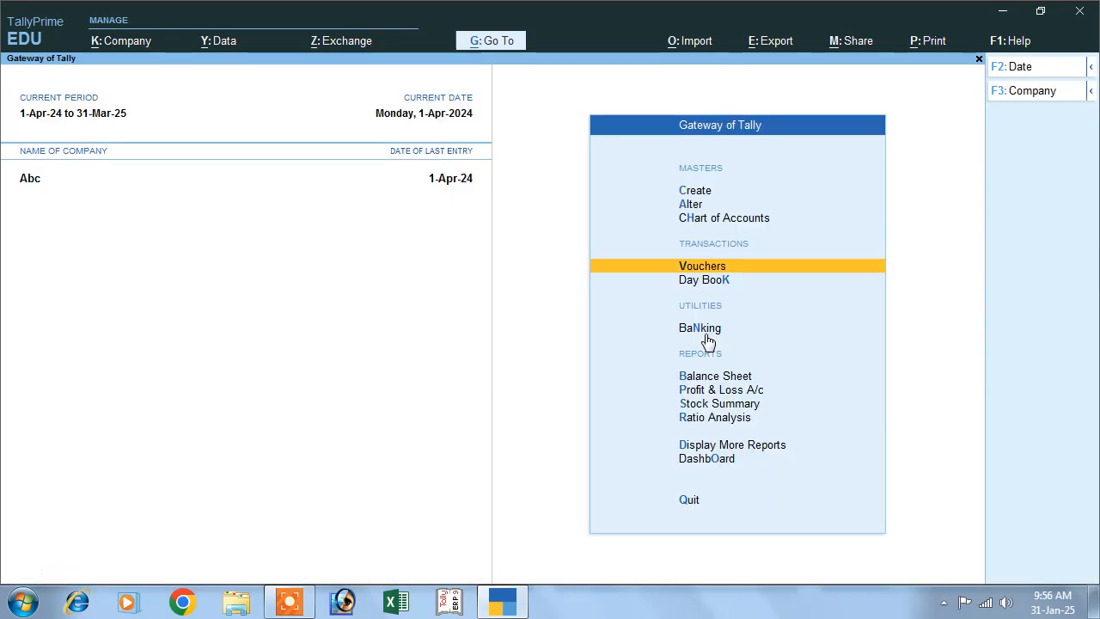
key(Down)
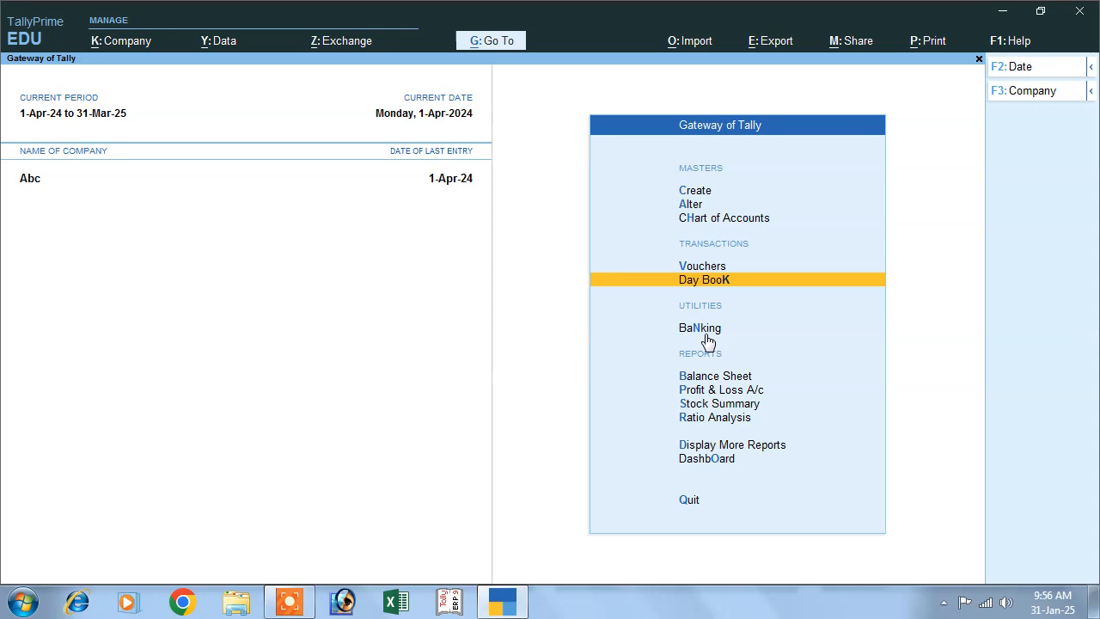
key(Down)
key(Down)
key(Down)
key(Down)
key(Down)
key(Down)
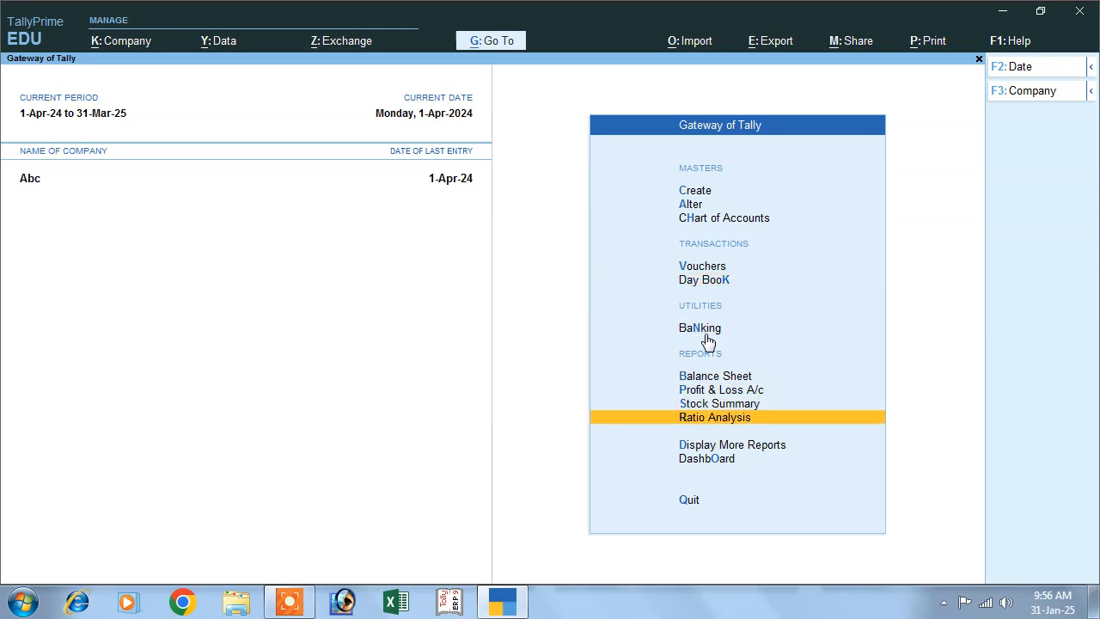
key(Return)
key(Down)
key(Down)
key(Down)
key(Down)
key(Down)
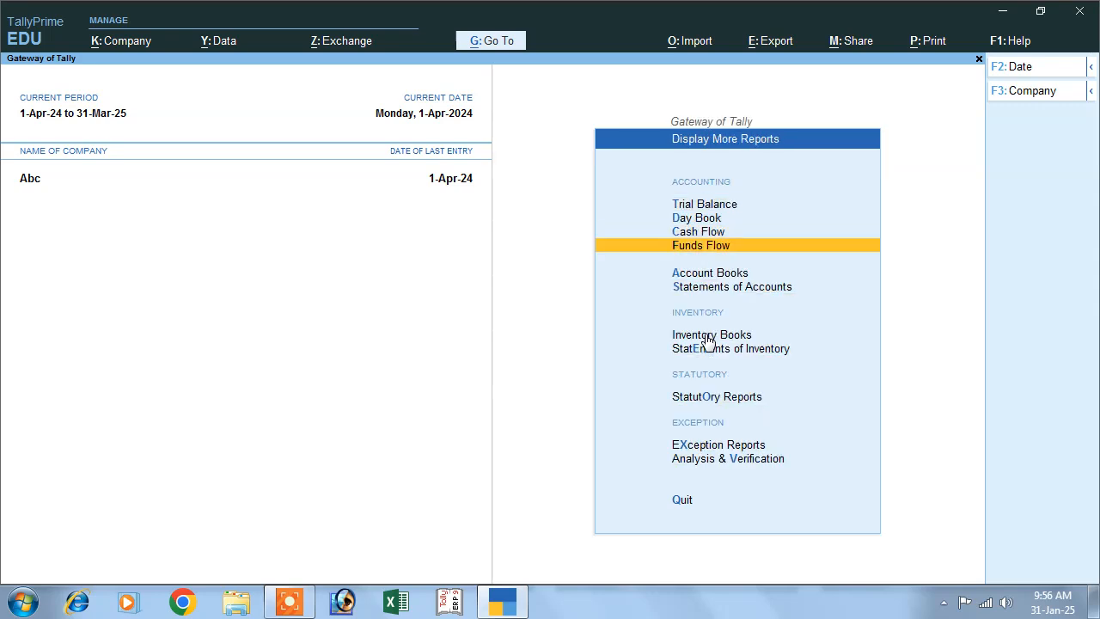
key(Return)
key(Down)
key(Return)
key(Down)
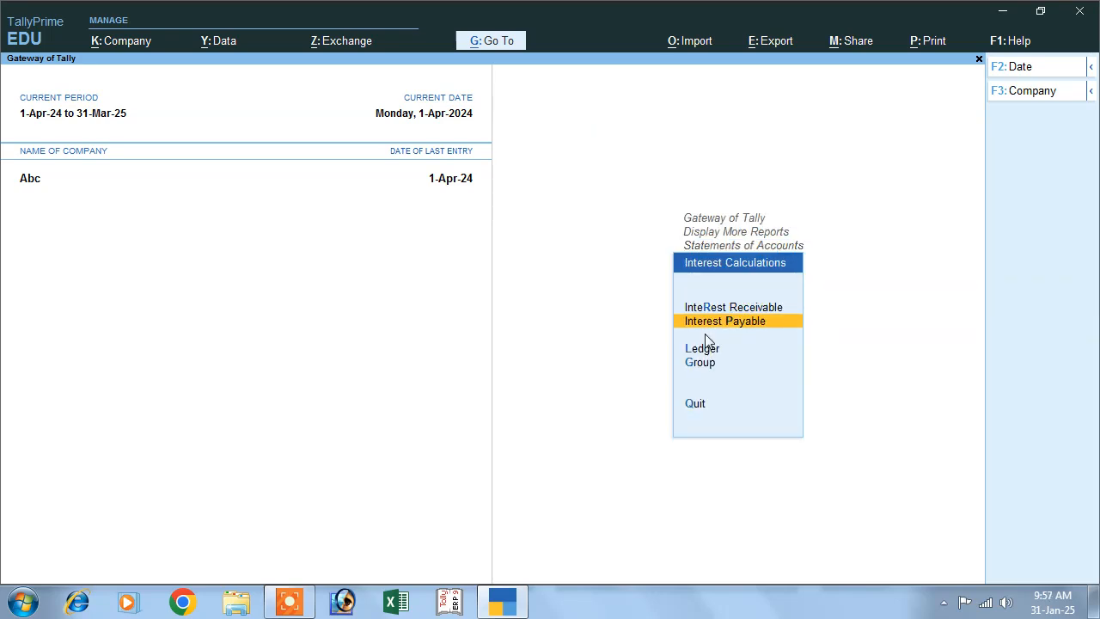
key(Return)
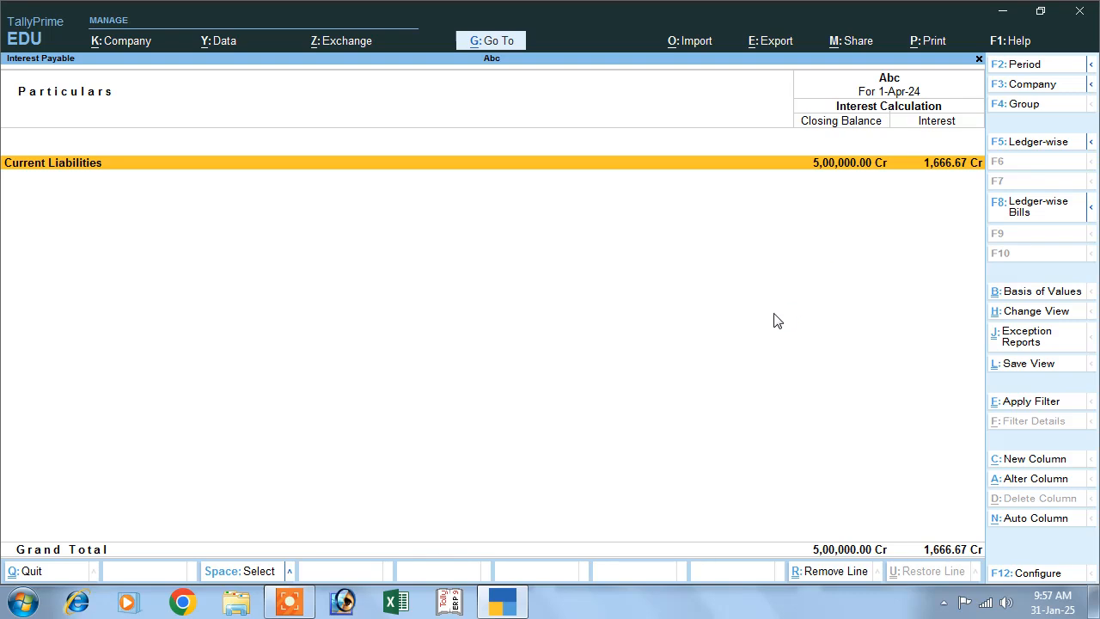
- View the Interest Payable report for the period 1-Apr-24 to 1-May-24 and return to the Gateway of Tally
key(F2)
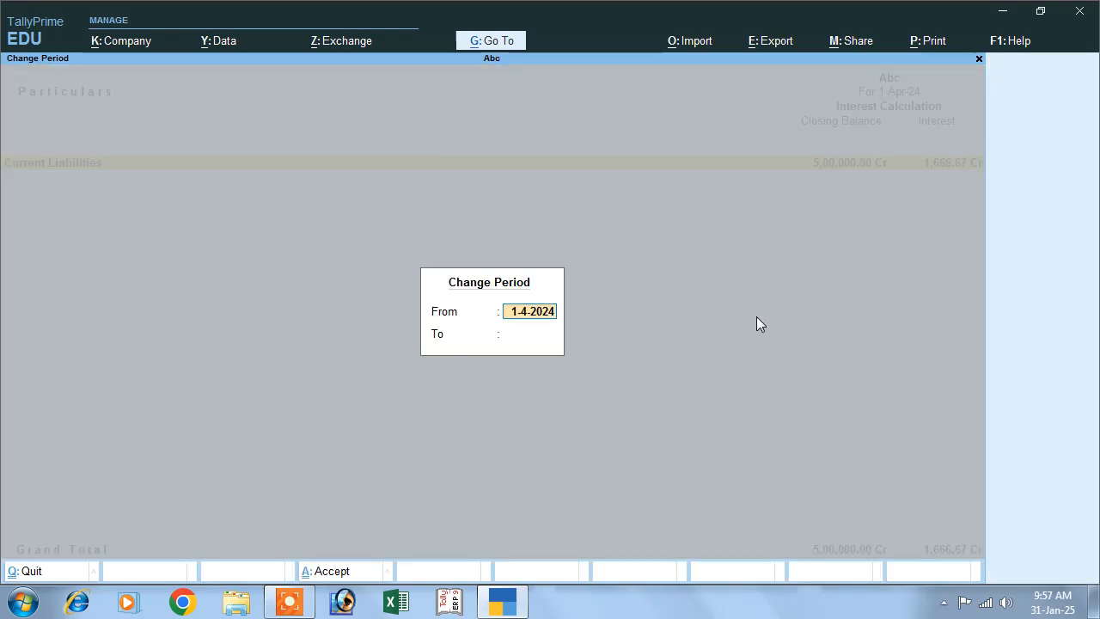
key(Return)
text(1-5)
key(Return)
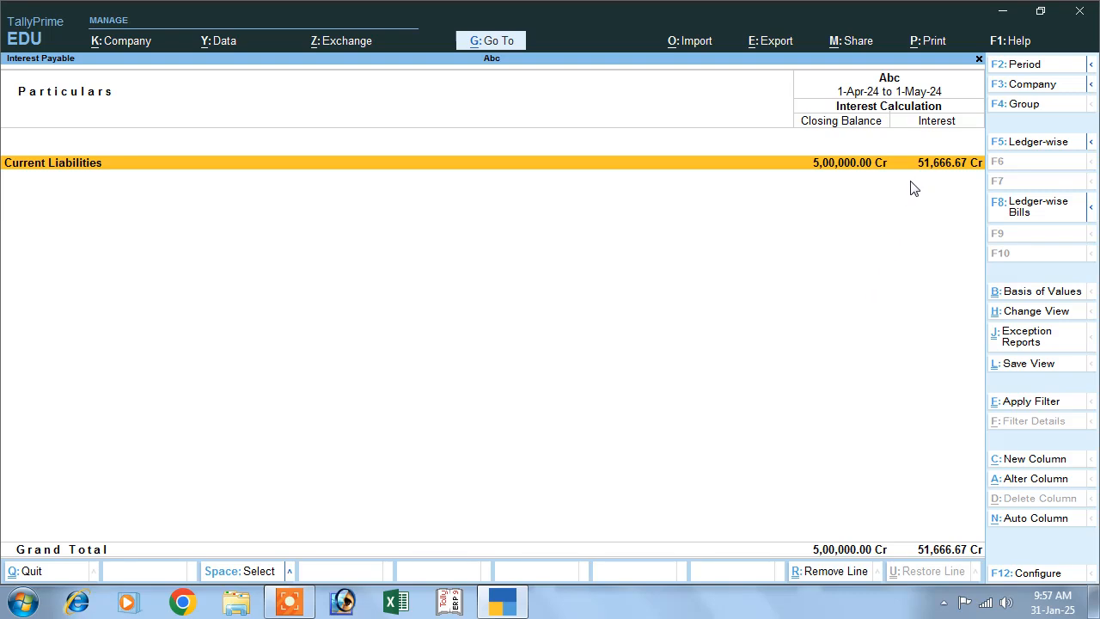
key(Escape)
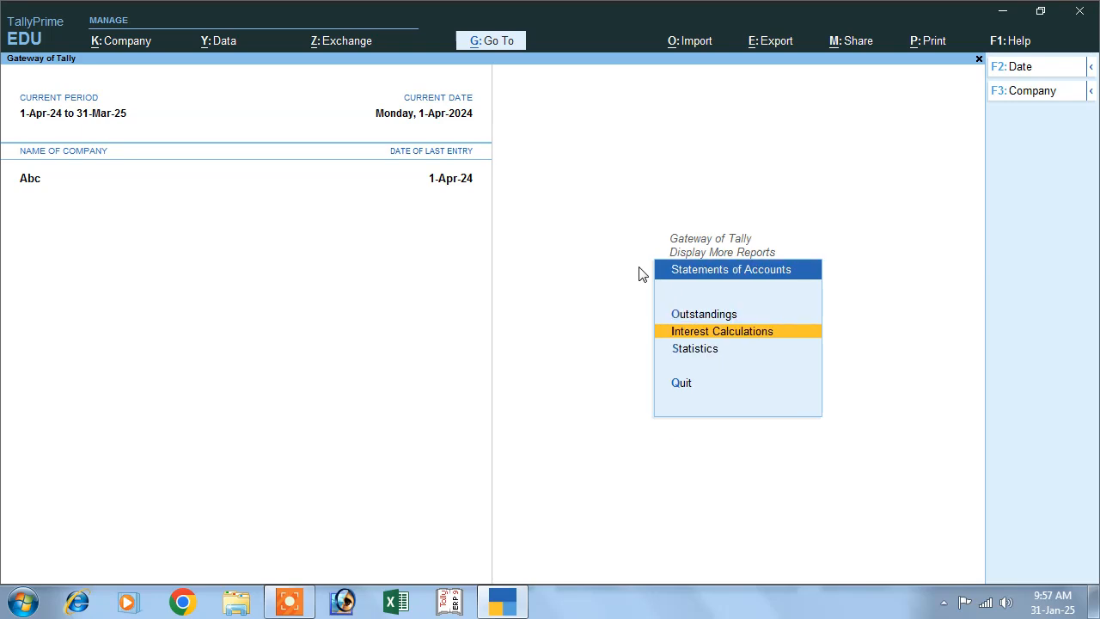
key(Escape)
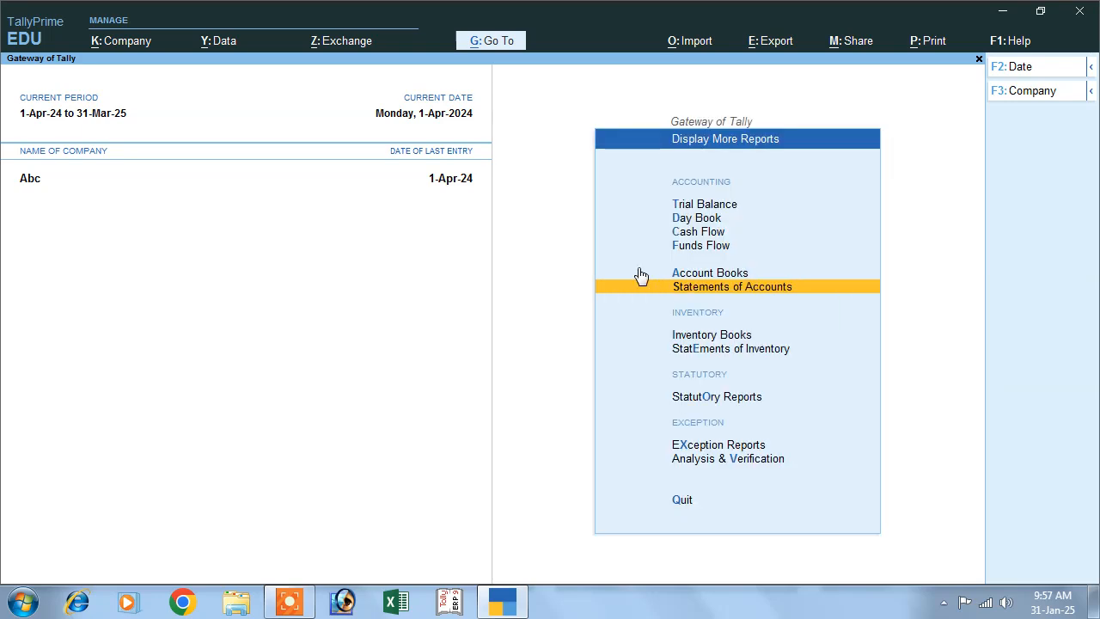
key(Escape)
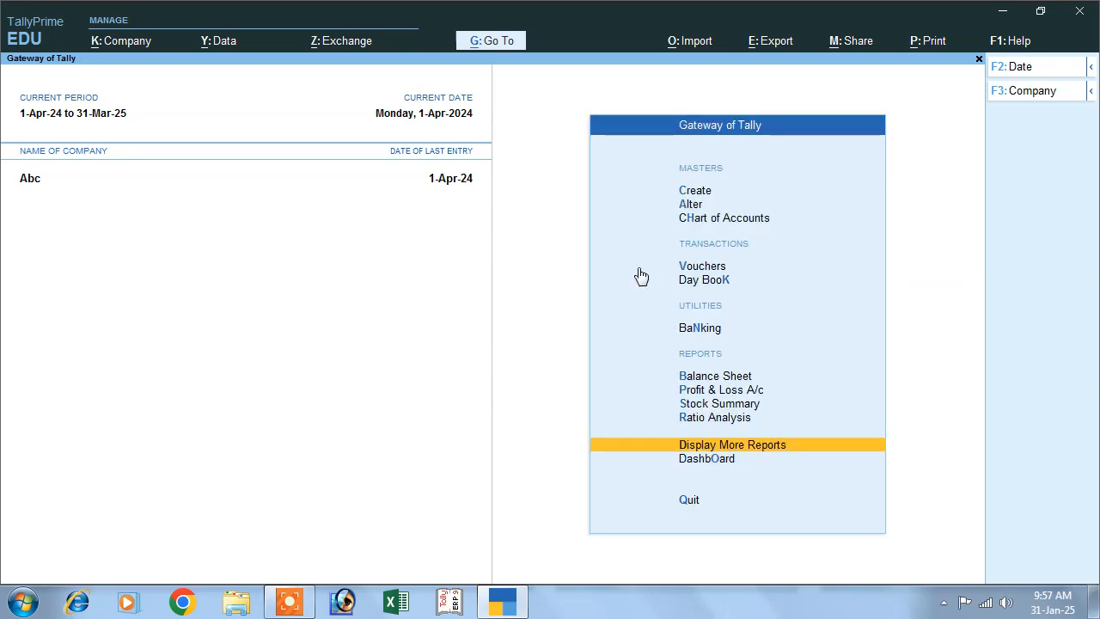
- Open the Credit Note voucher type for alteration
click(691, 206)
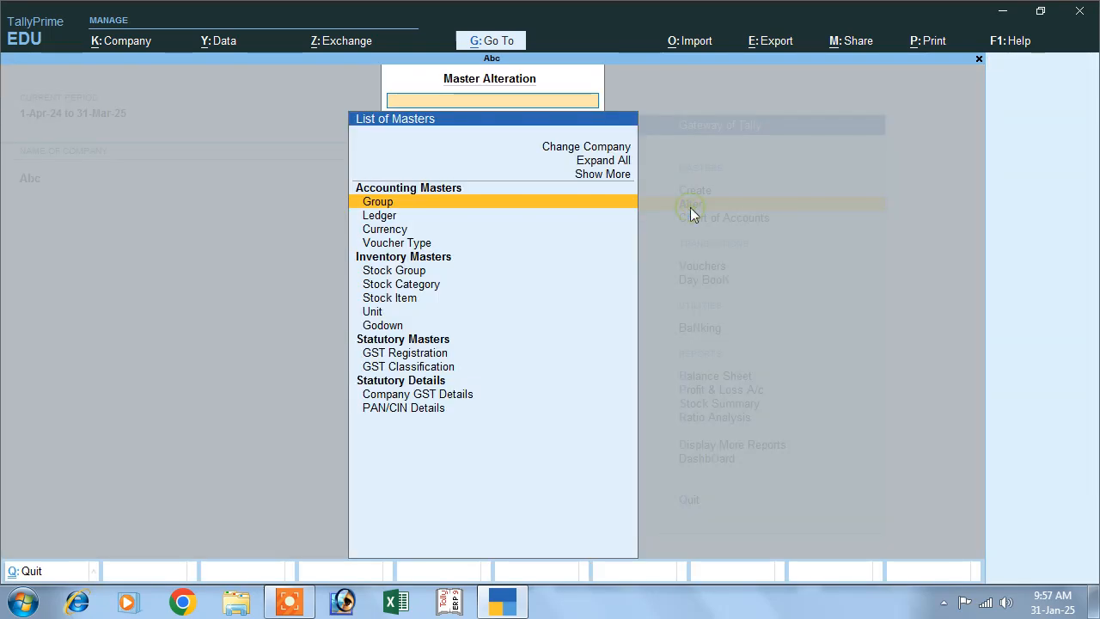
click(389, 247)
click(388, 245)
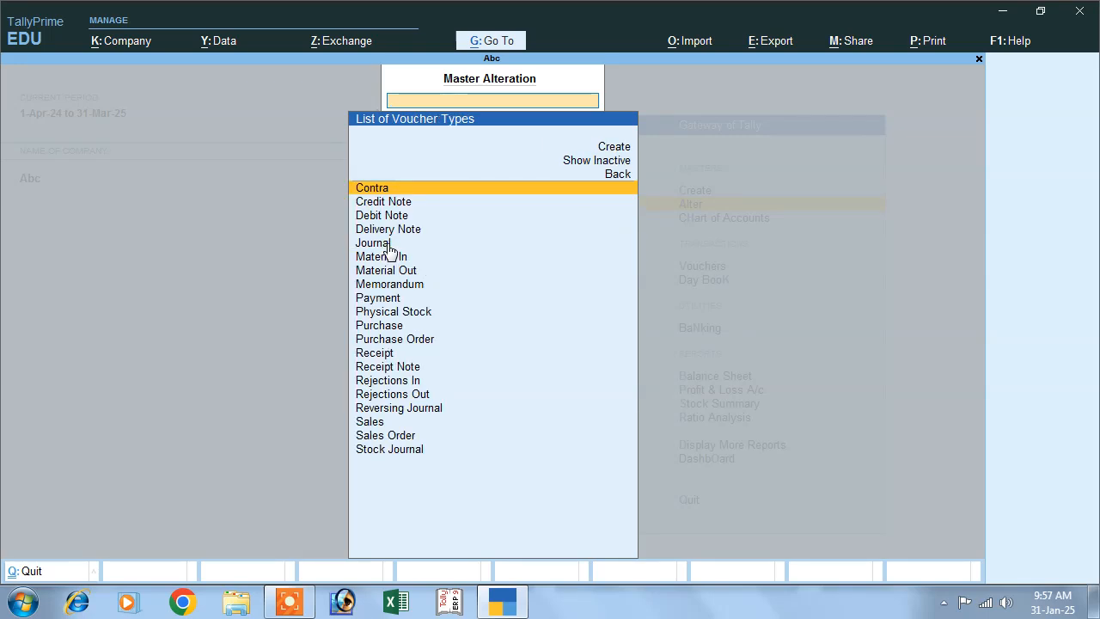
key(Escape)
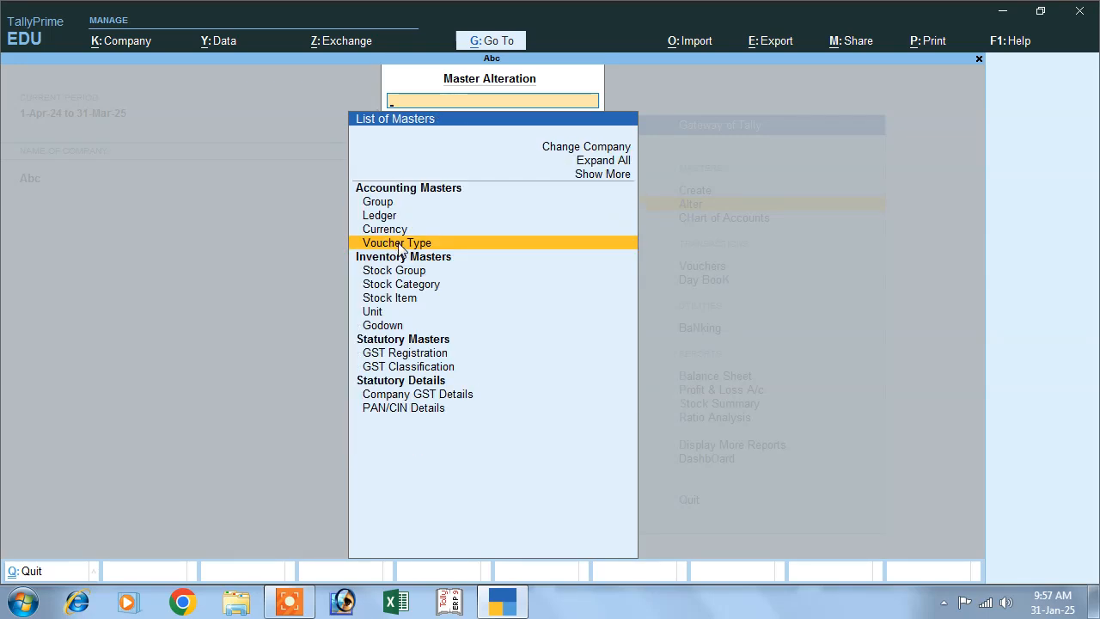
click(391, 244)
click(383, 202)
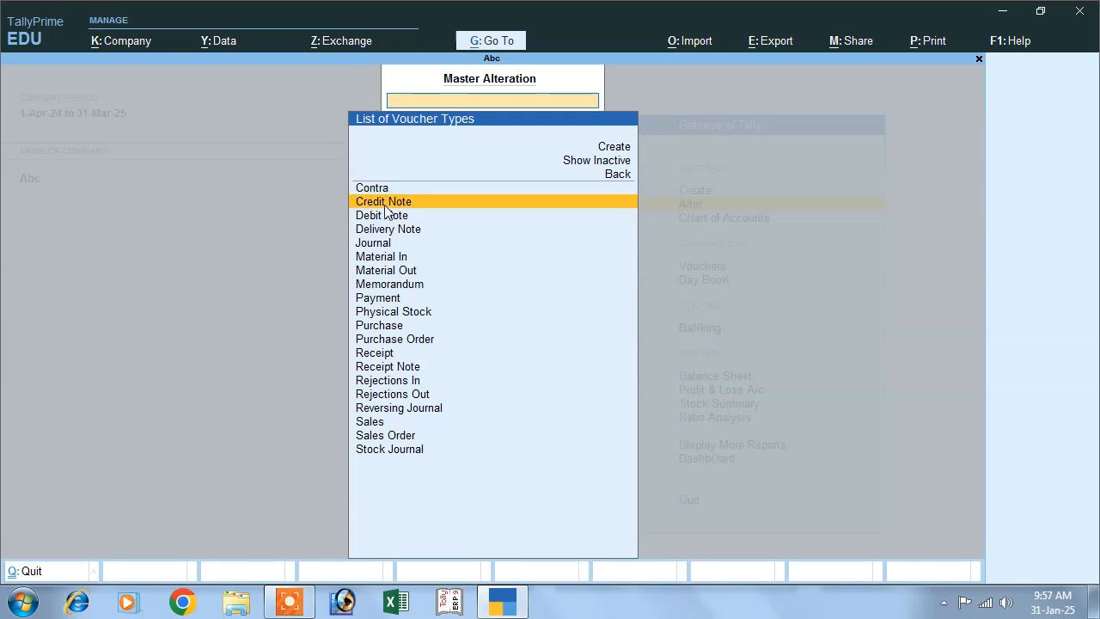
click(382, 203)
- Add a voucher class named Interest Paid to the Credit Note voucher type
click(784, 180)
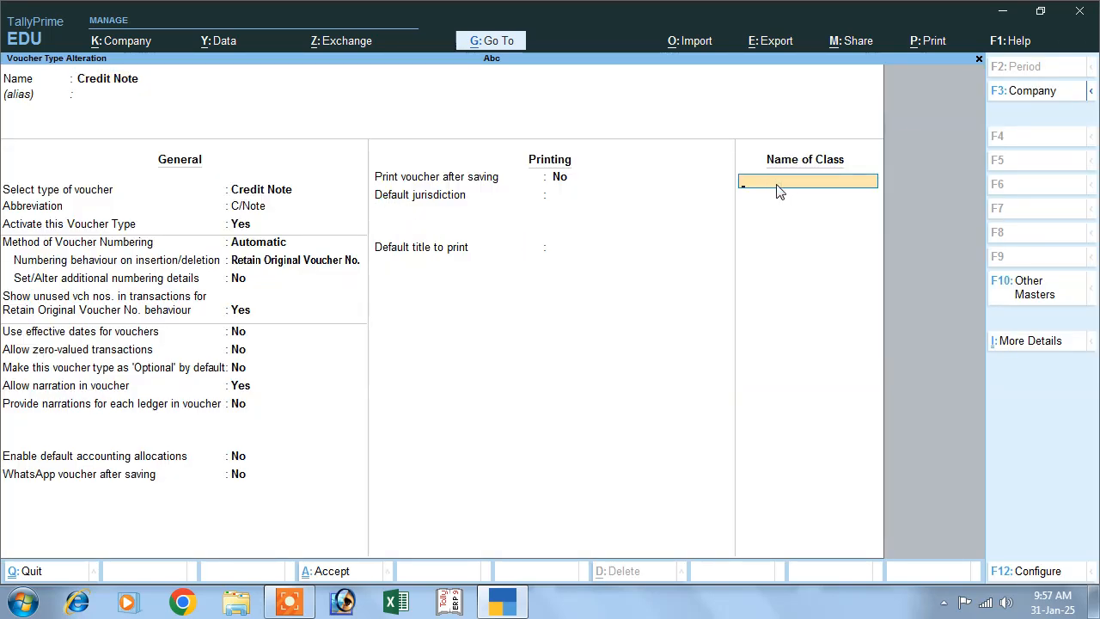
text(Interest Paid)
key(Return)
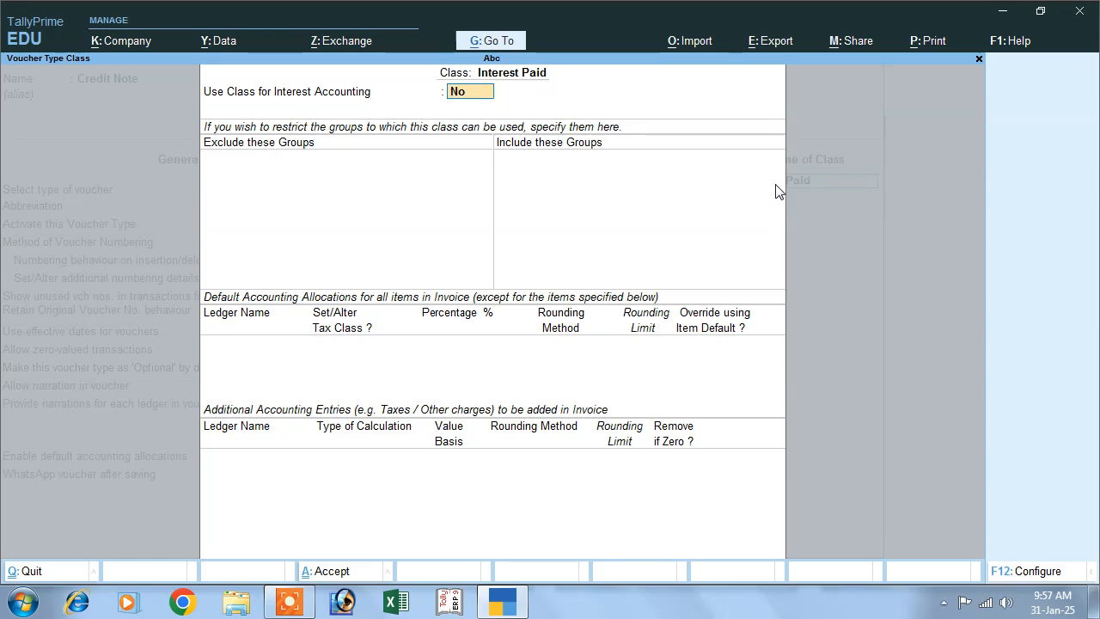
- Use the class for interest accounting with amounts treated as compound interest, save the voucher type and return to the Gateway of Tally
text(y)
key(Return)
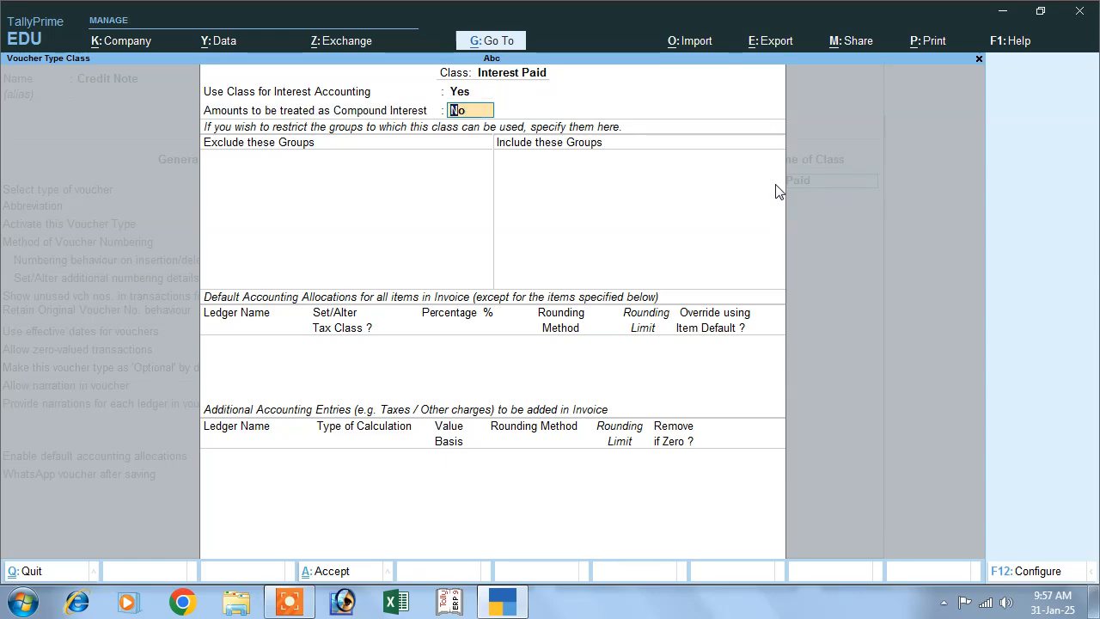
text(y)
key(Return)
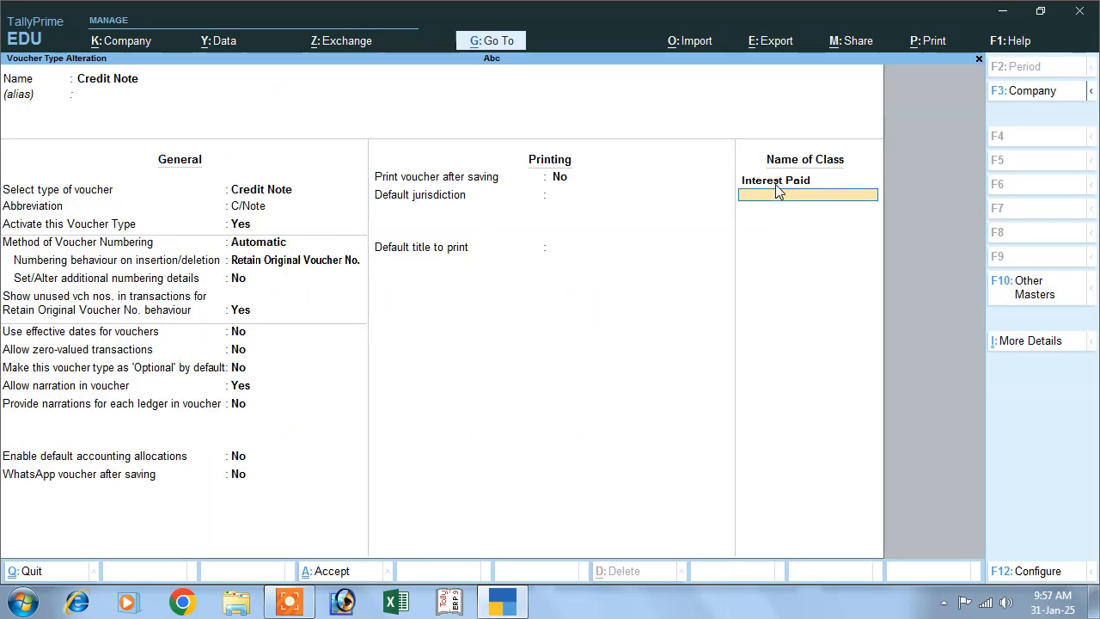
key(Return)
key(y)
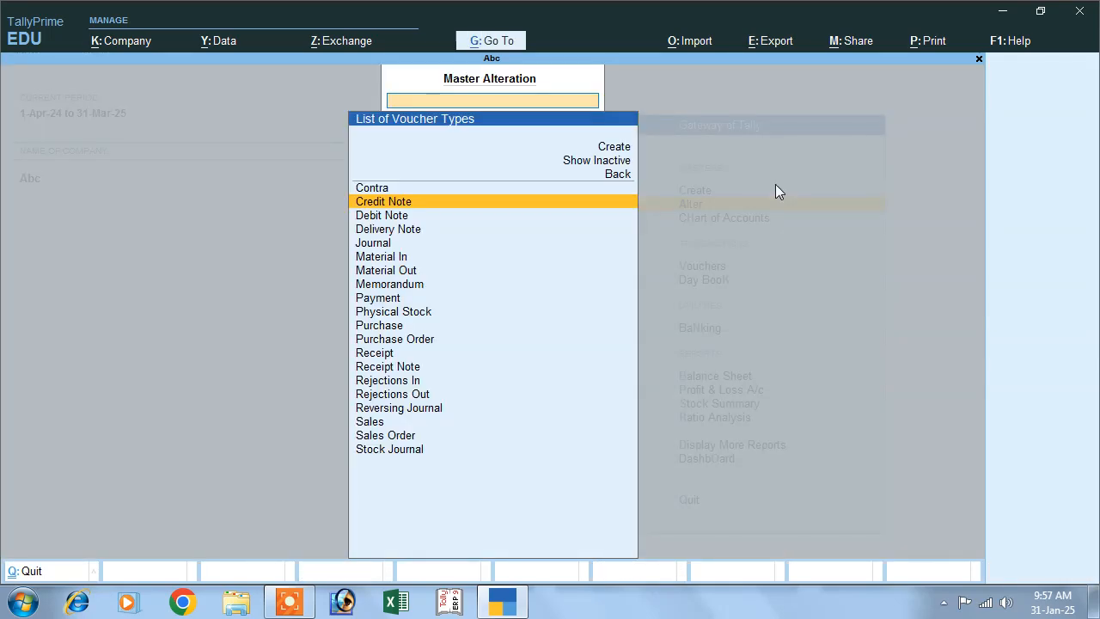
key(Escape)
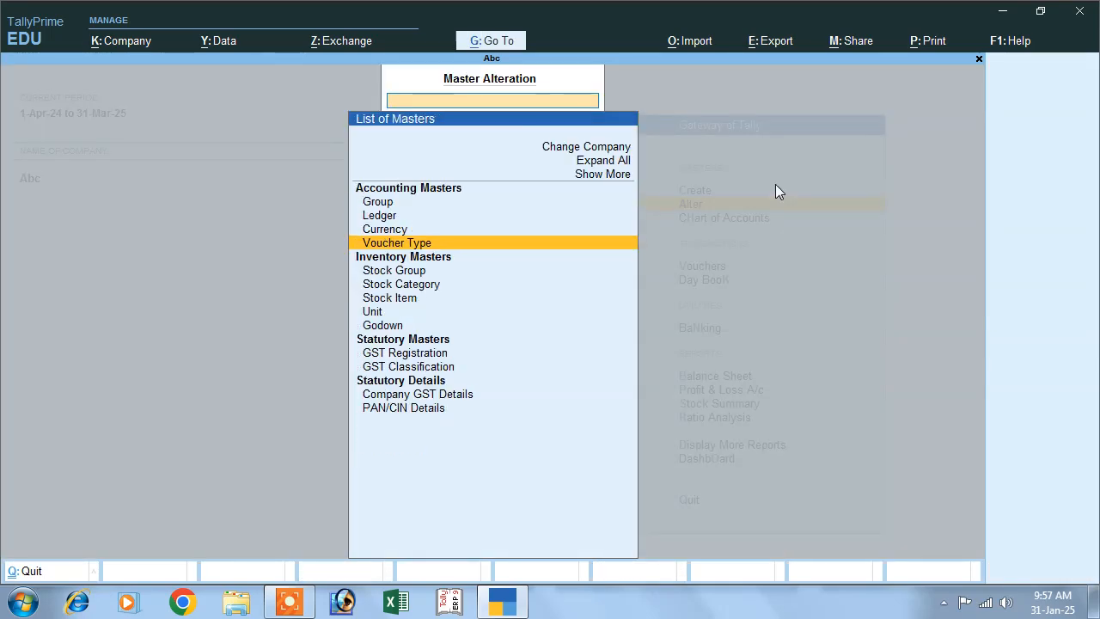
key(Escape)
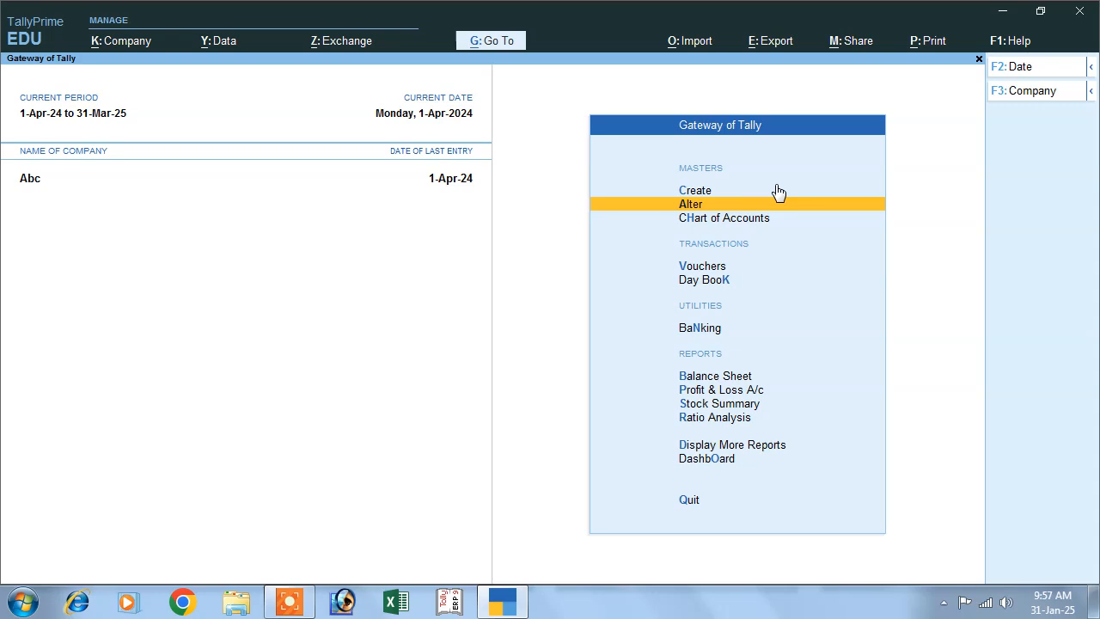
- Start a new Credit Note voucher using the Interest Paid voucher class
key(Down)
key(Down)
key(Down)
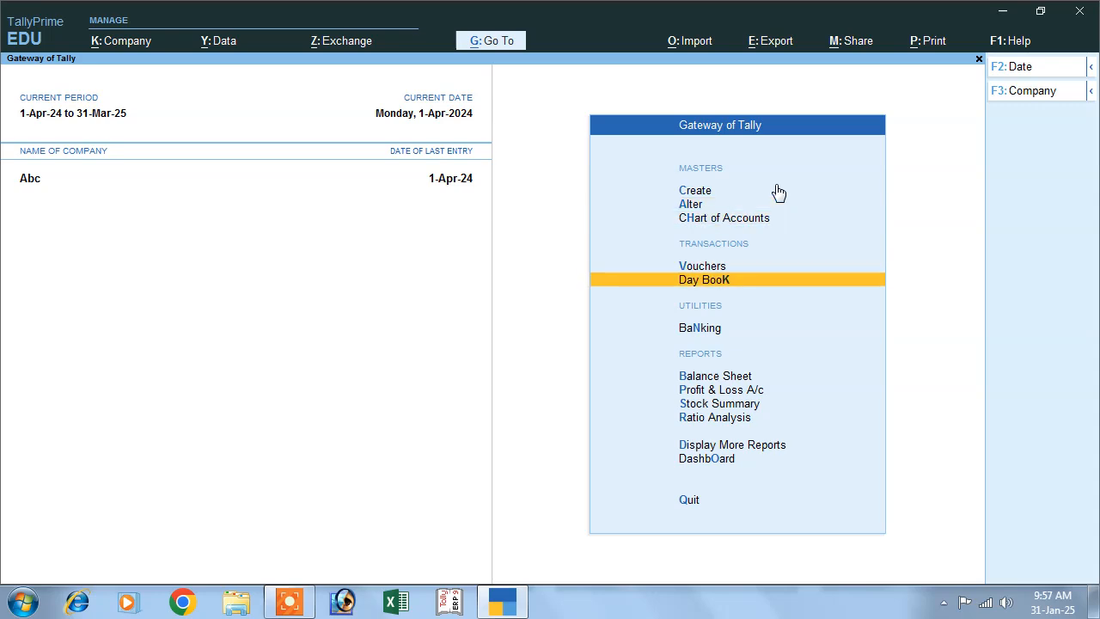
key(Up)
key(Return)
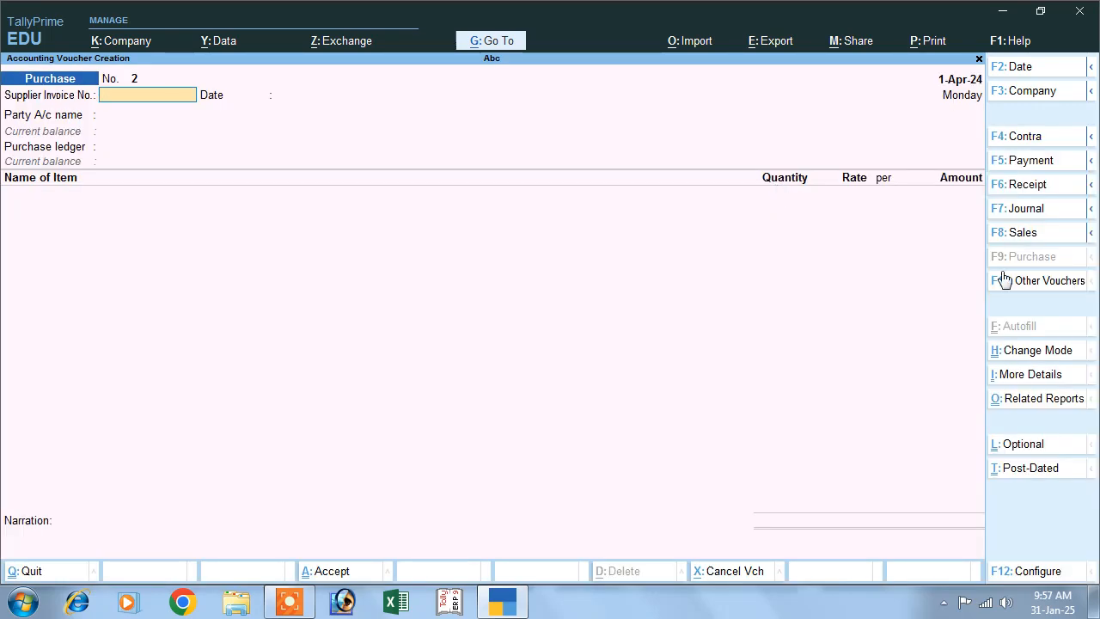
click(1019, 283)
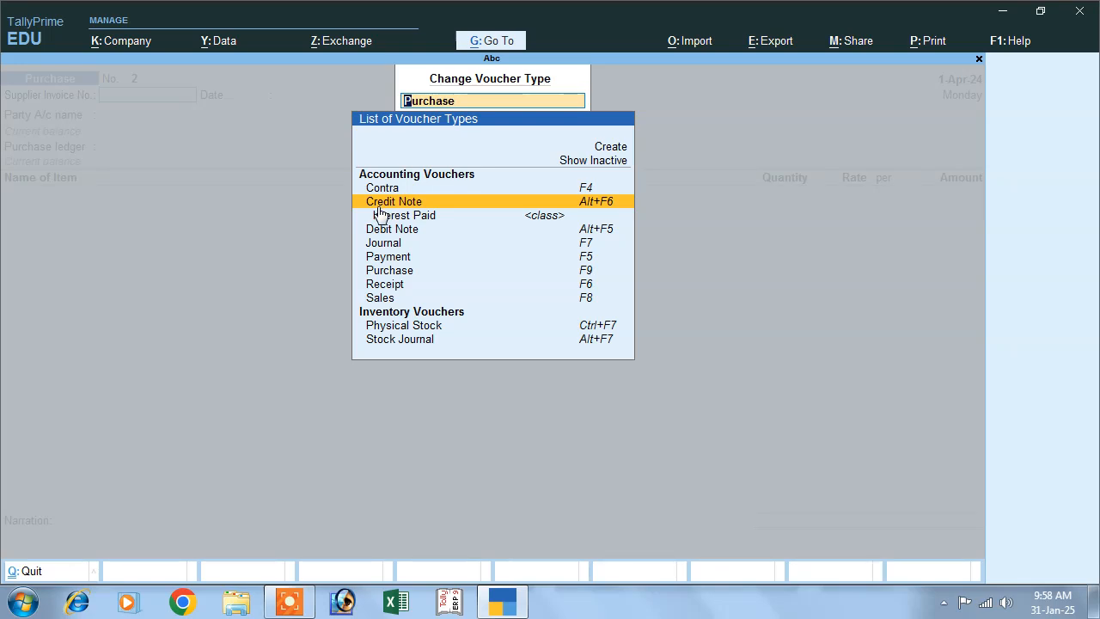
click(379, 207)
key(Down)
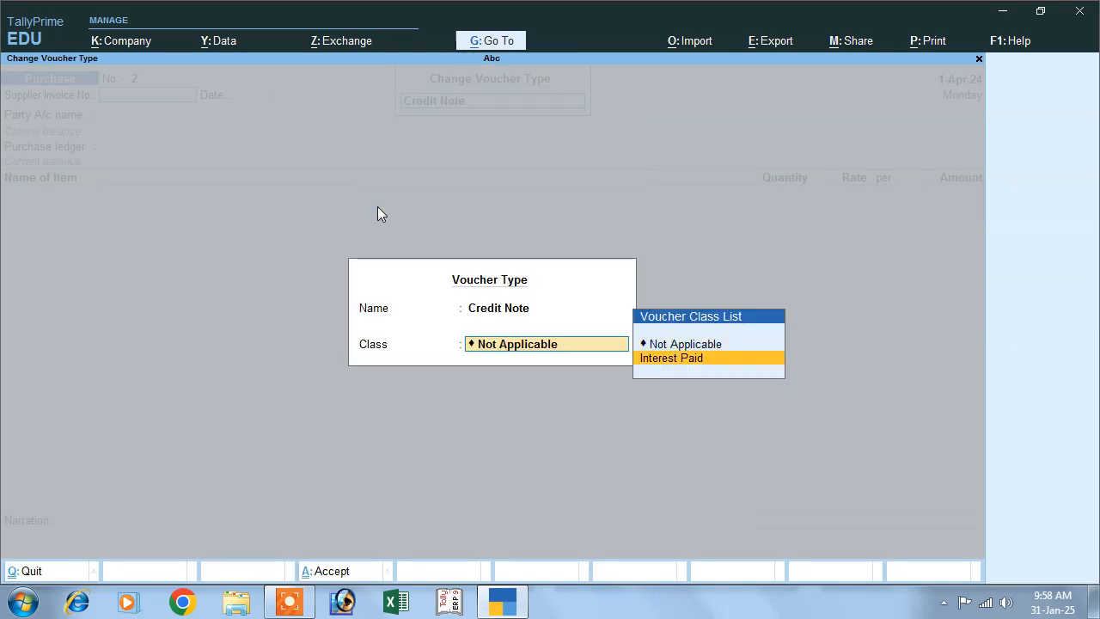
key(Return)
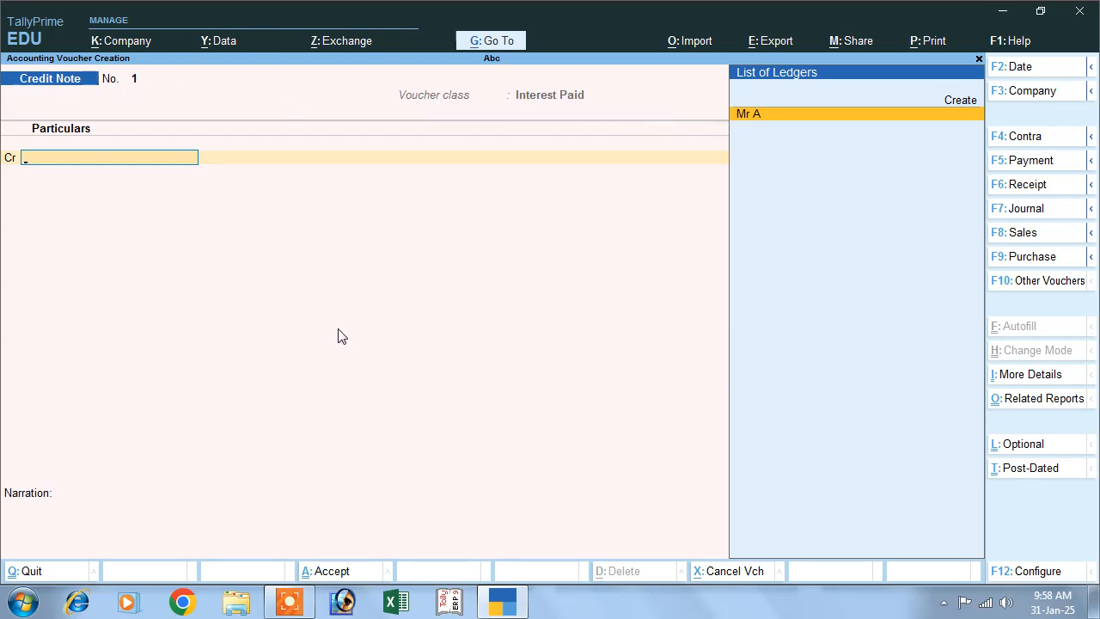
- Date the credit note 1-May-24 and credit the supplier's ledger with the interest on bill 01
key(F2)
text(1-)
text(4)
key(Return)
key(Return)
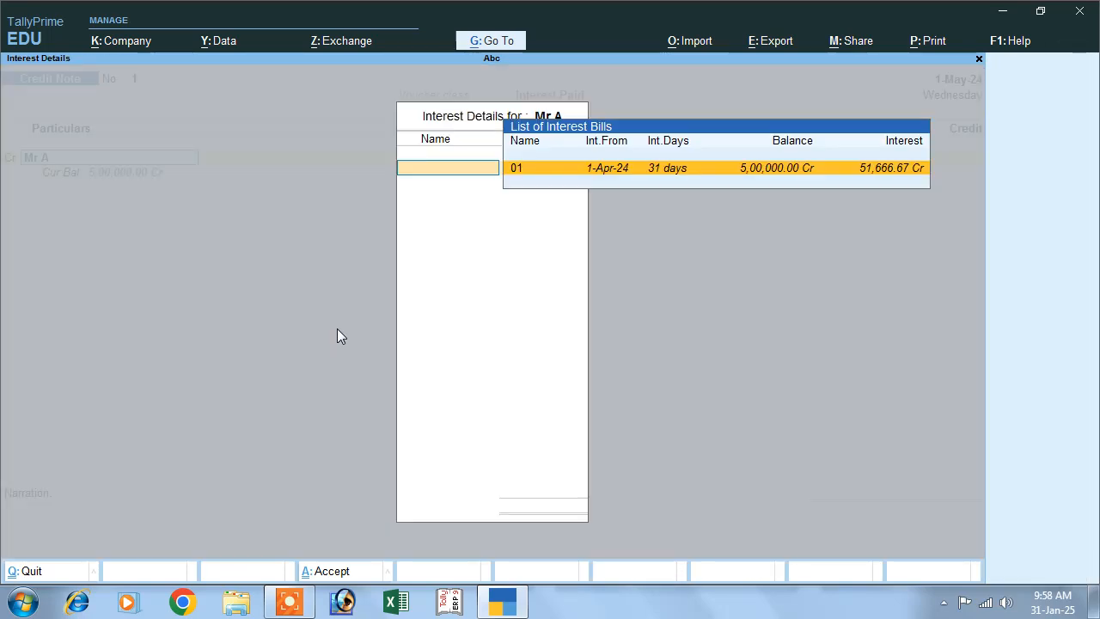
key(Return)
- Leave the receipt and original invoice details blank and accept the party details
key(Return)
key(Return)
key(Return)
key(Return)
key(Return)
key(Return)
key(Return)
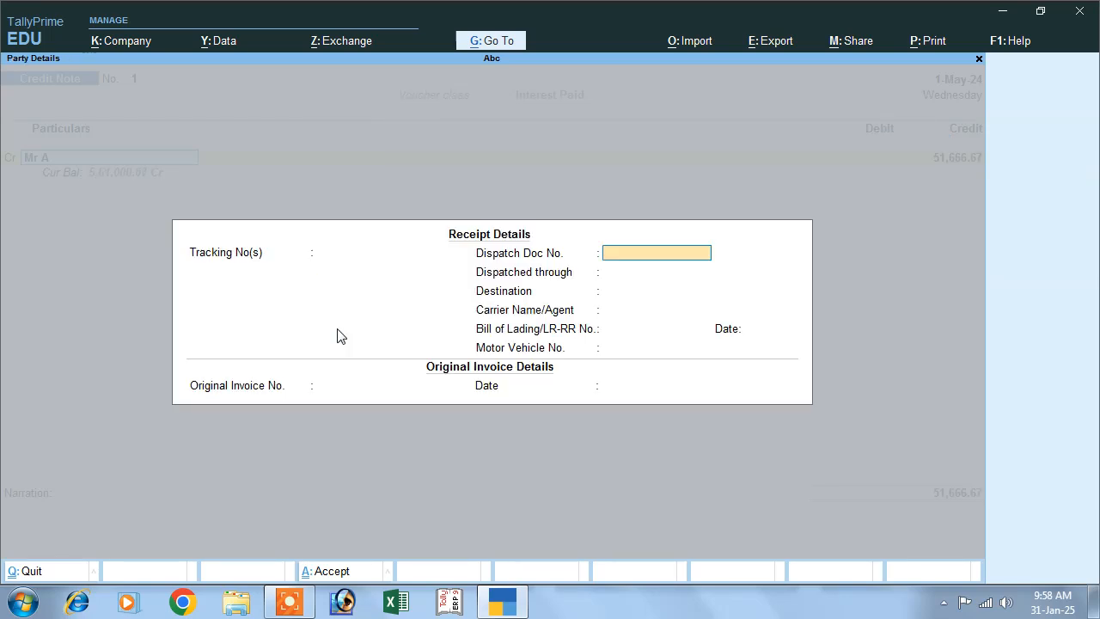
key(Return)
key(Return)
key(Return)
key(Return)
key(Return)
key(Return)
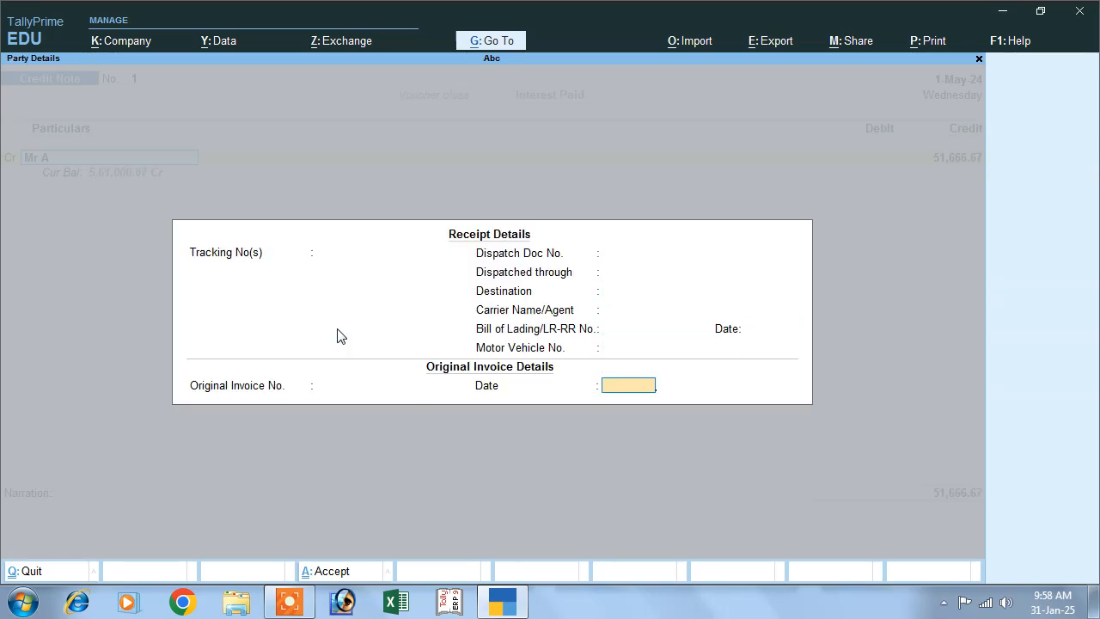
key(Return)
key(Return)
key(Return)
key(Return)
key(Return)
key(Return)
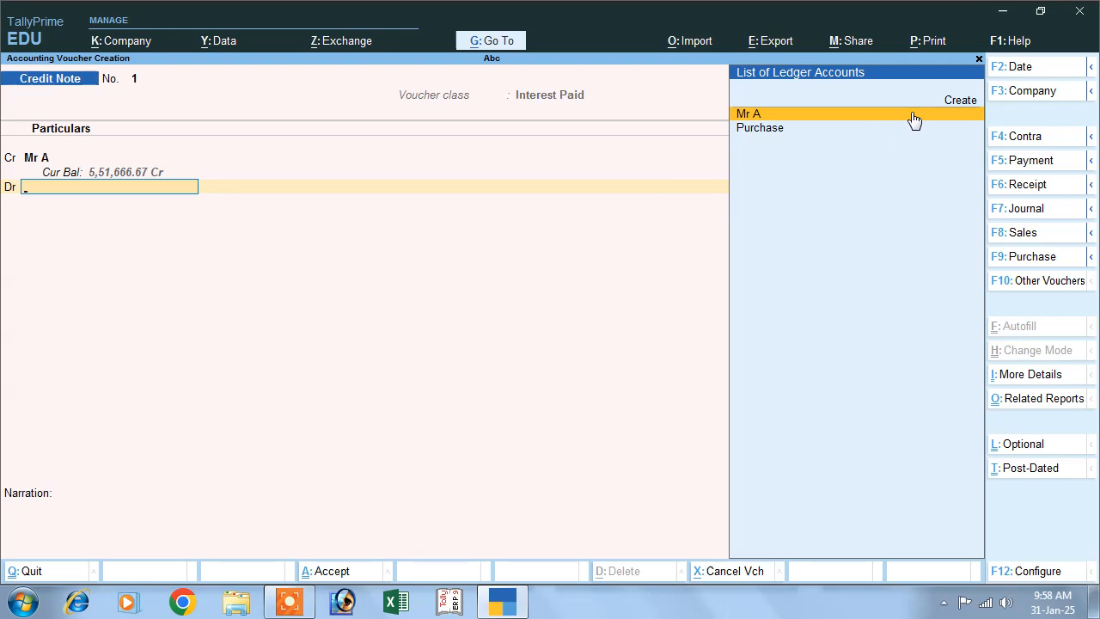
- Begin a new ledger named Interes Paid for the credit note's debit line
click(959, 101)
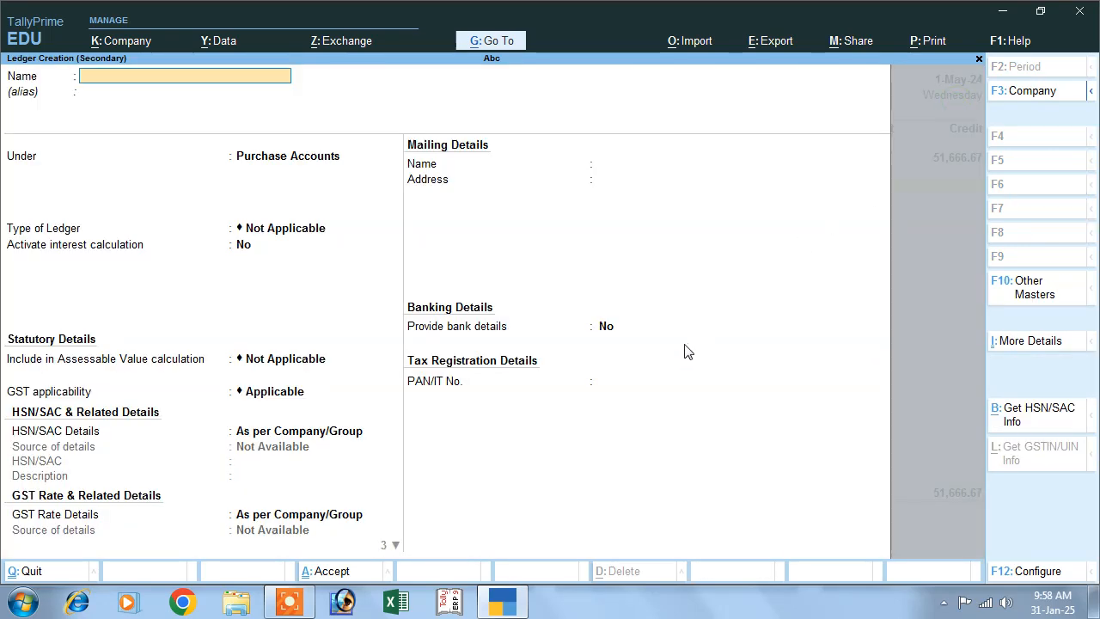
text(Inr)
key(BackSpace)
text(teres)
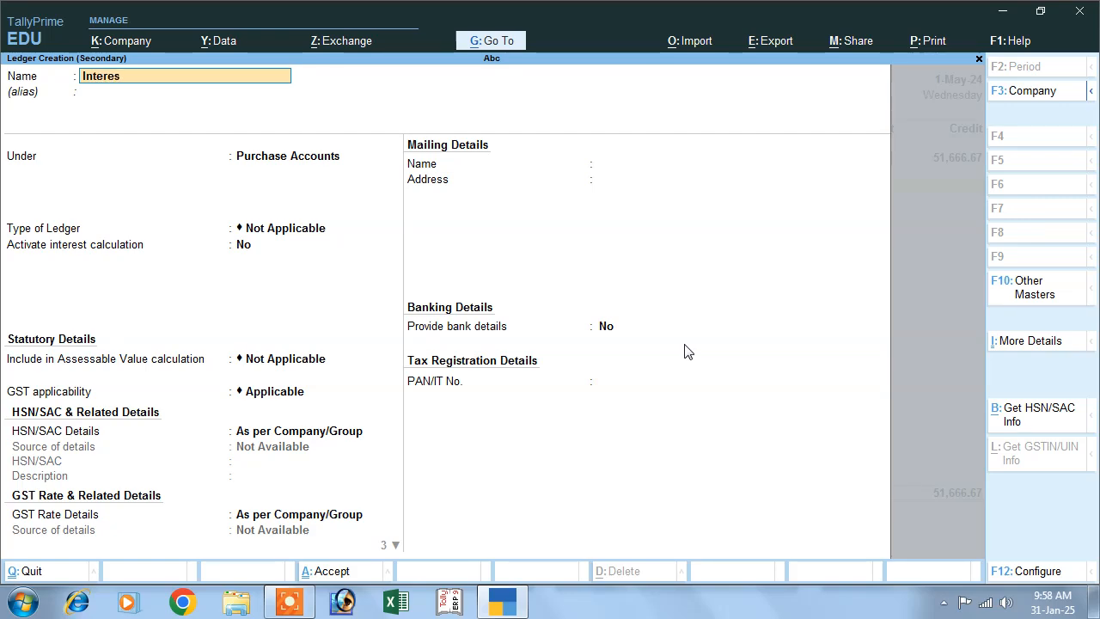
text( Pa)
key(Return)
- Place the new ledger under Indirect Expenses and save it with the remaining default settings
text(I)
key(Down)
key(Down)
key(Down)
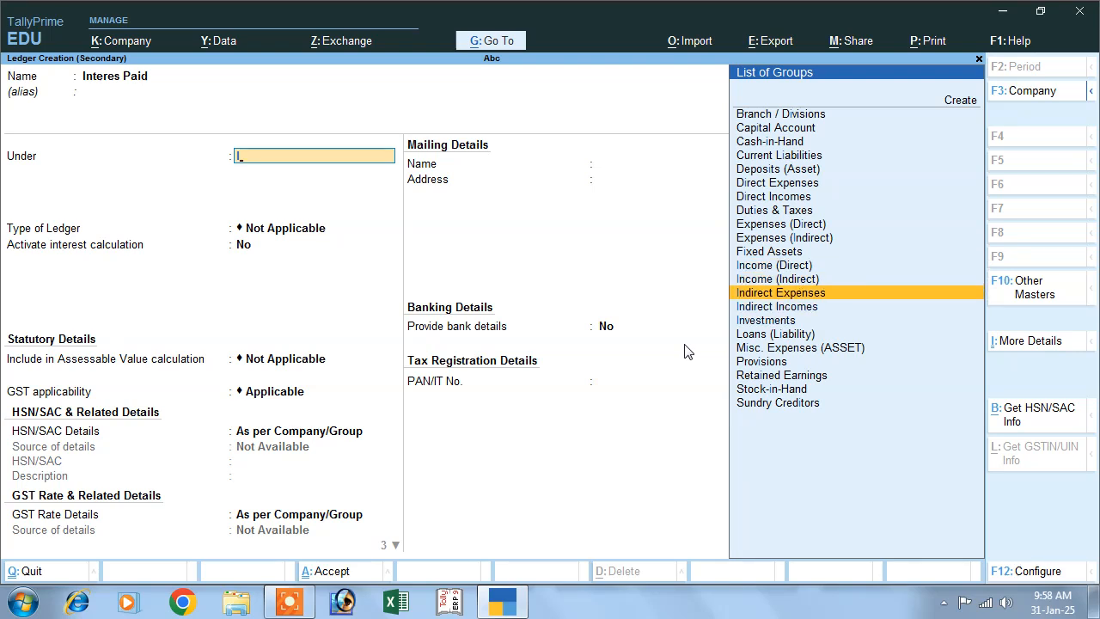
key(Return)
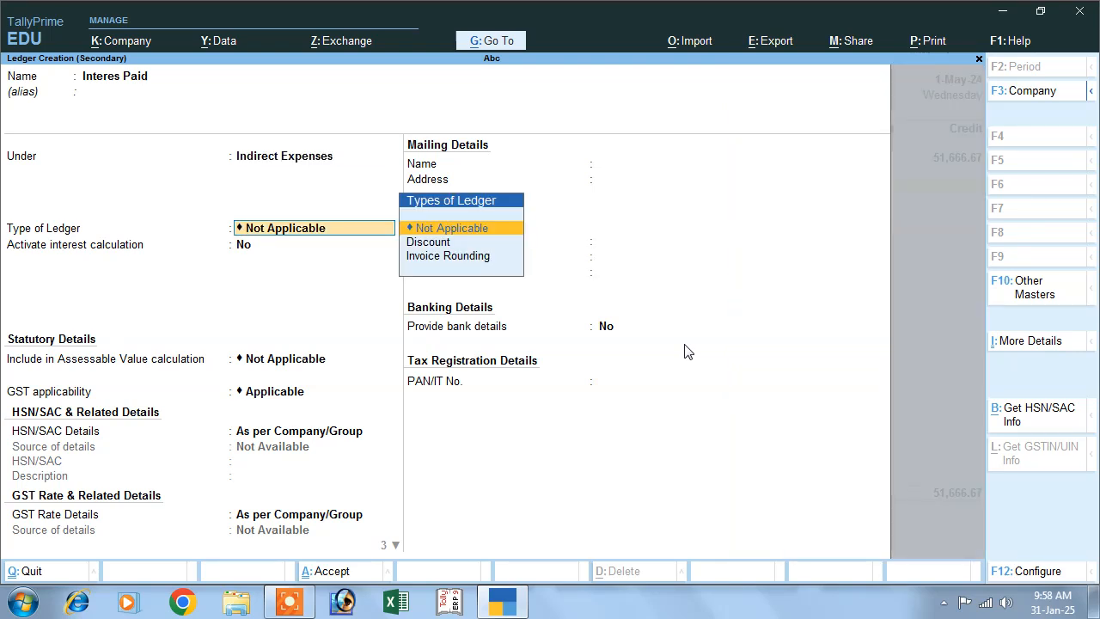
key(Return)
key(Return)
key(Return)
key(Return)
key(Return)
key(Return)
key(Return)
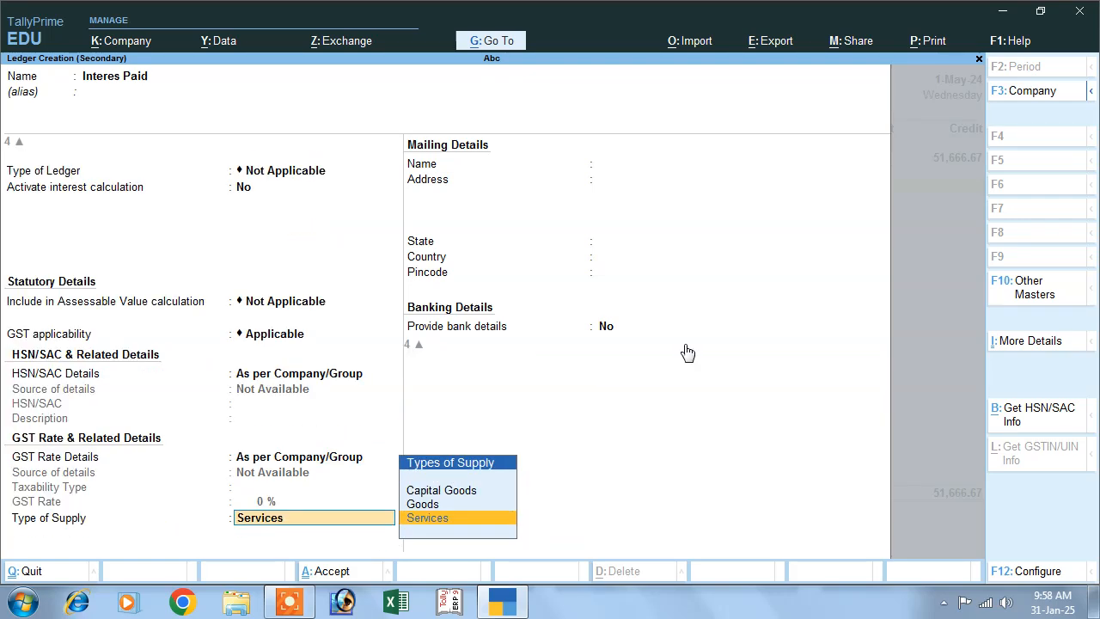
key(Return)
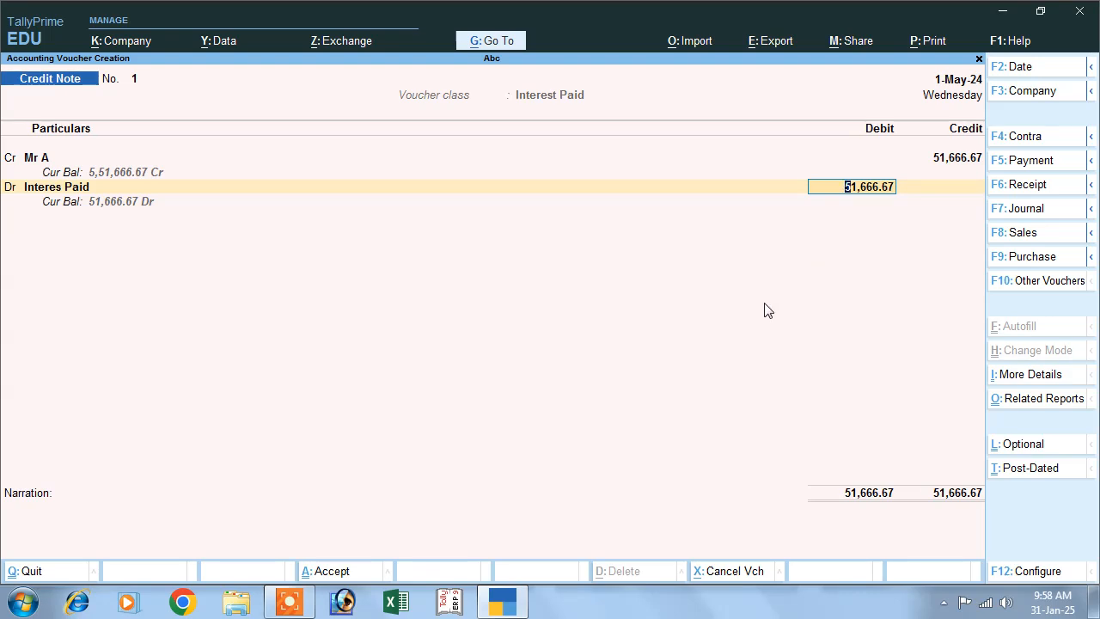
- Accept the debit amount, set Provide GST details to No, save the credit note and leave voucher entry
key(Return)
key(Up)
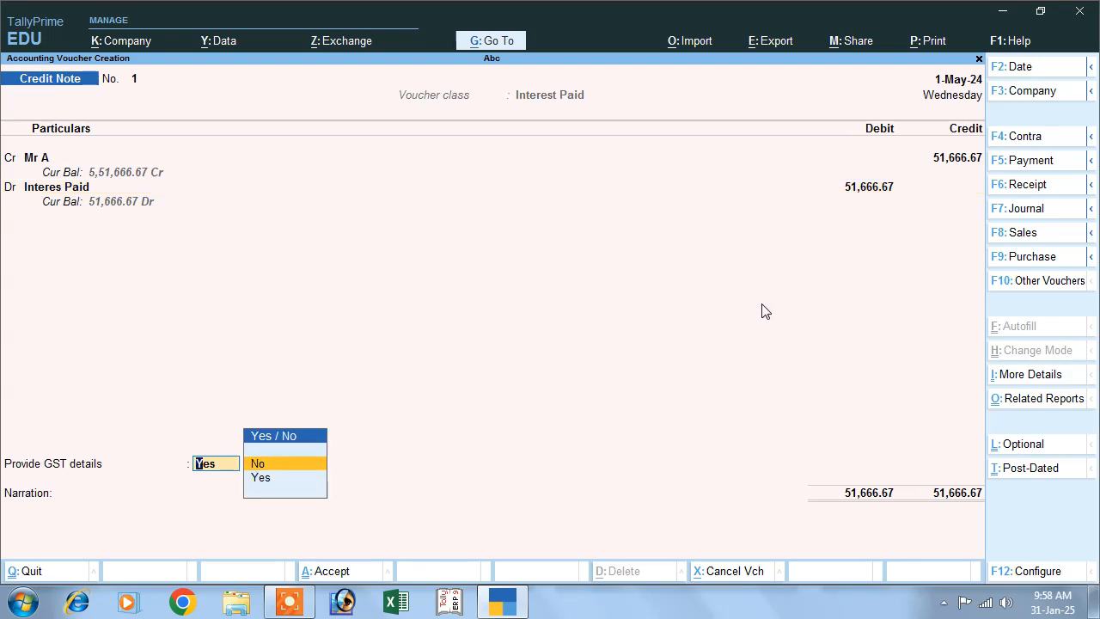
key(Return)
key(Return)
key(Return)
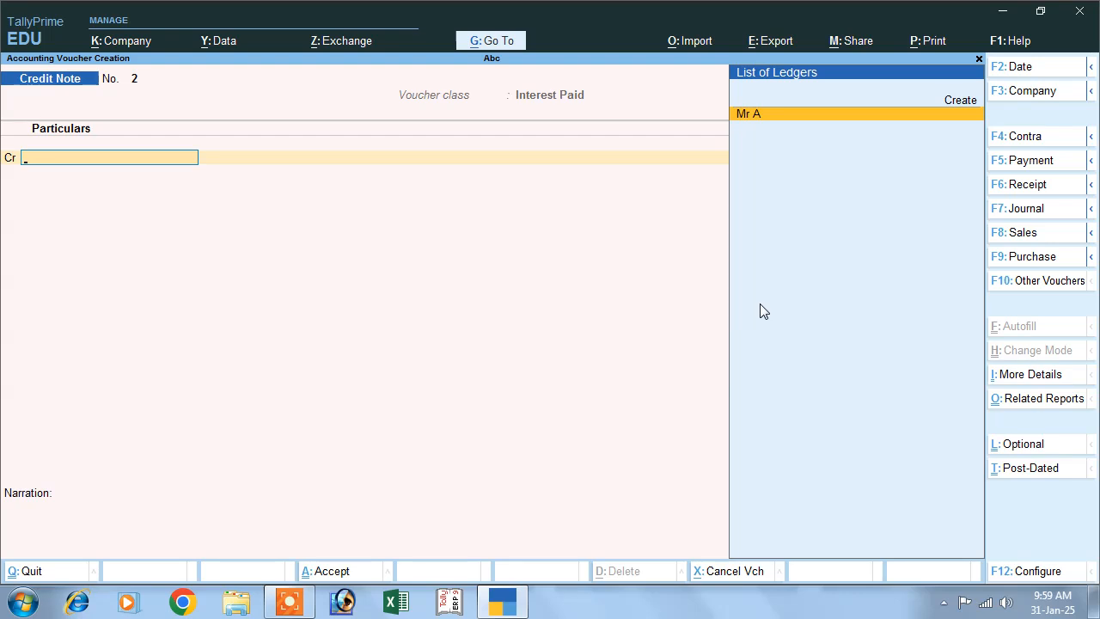
key(Escape)
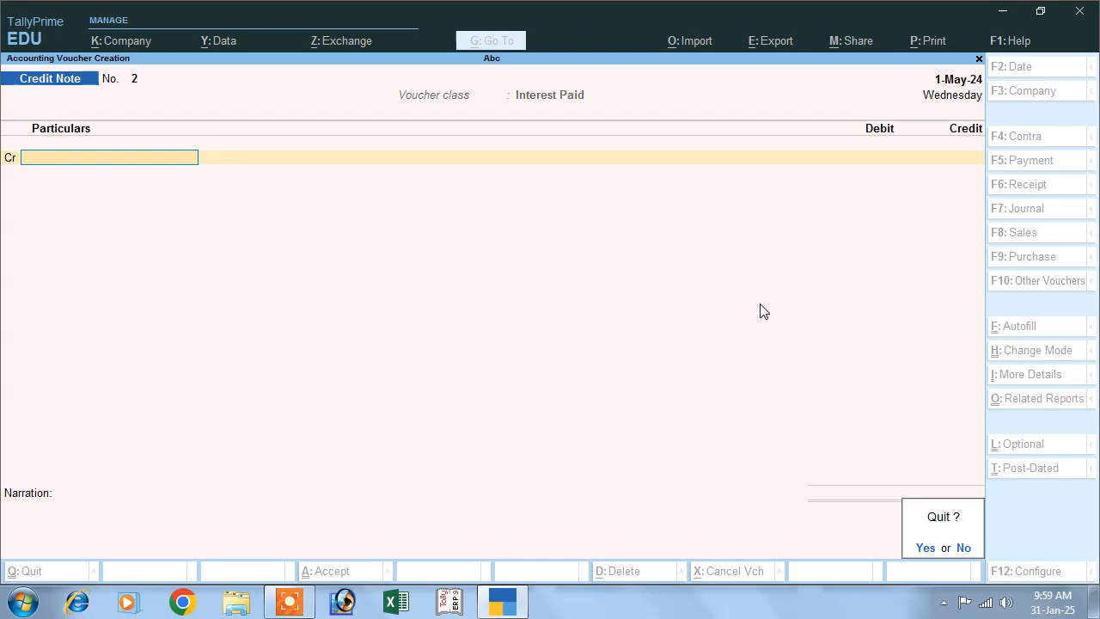
key(Return)
- Open the Interest Payable report from the interest calculations under Statements of Accounts
key(Down)
key(Down)
key(Down)
key(Down)
key(Down)
key(Down)
key(Down)
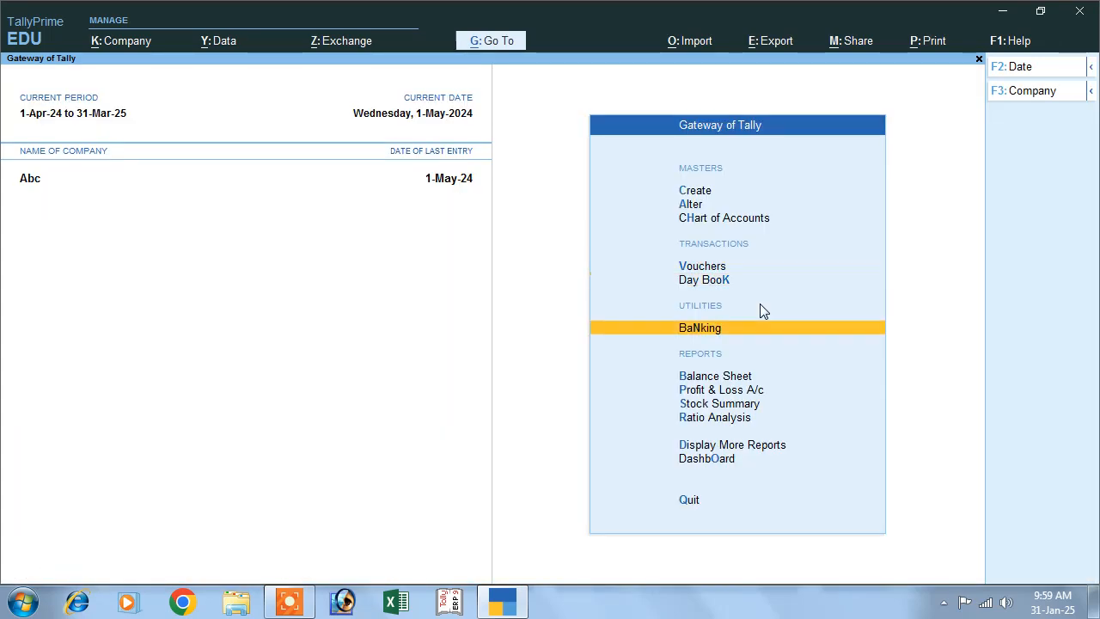
key(Return)
key(Down)
key(Down)
key(Down)
key(Down)
key(Down)
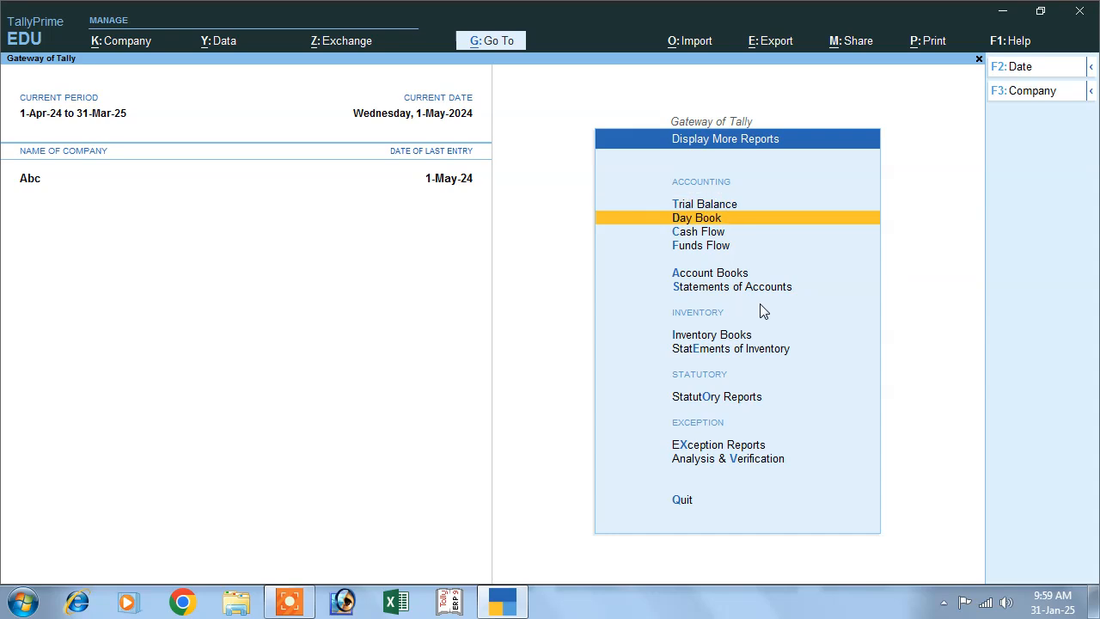
key(Return)
key(Down)
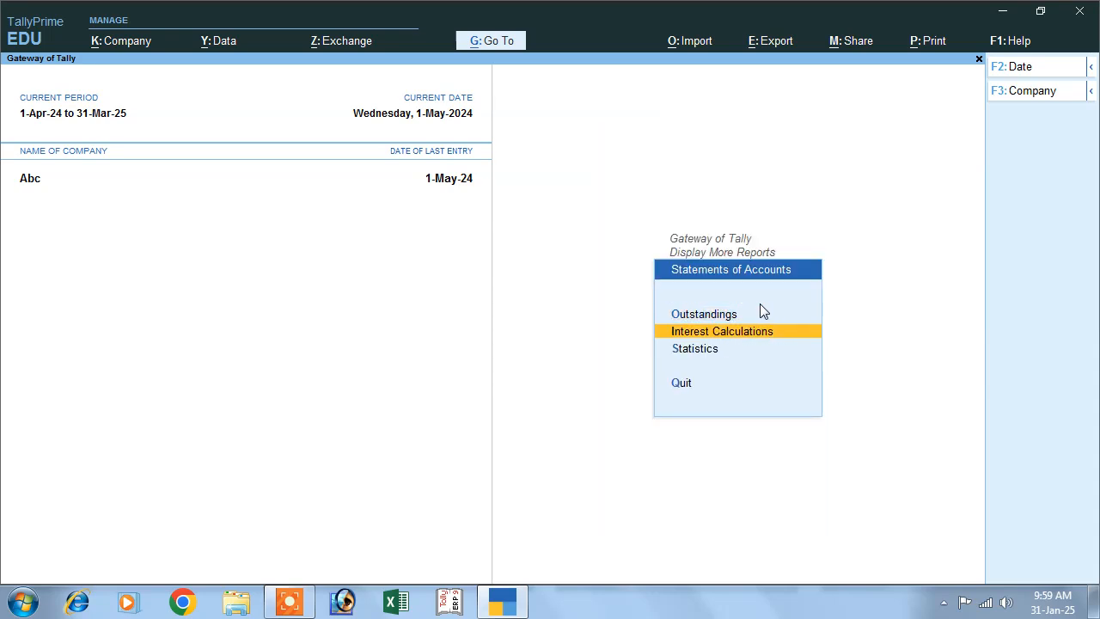
key(Return)
key(Down)
key(Return)
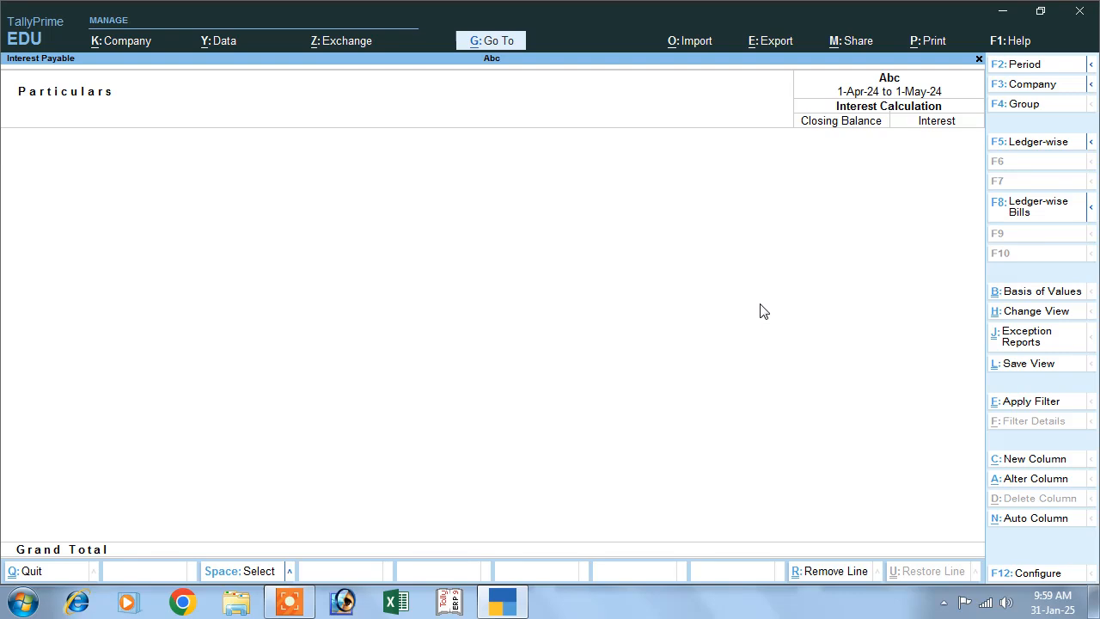
- View the Interest Payable report for the period 1-May-24 to 1-Jun-24 and close it
key(F2)
text(1.5)
key(Return)
text(1.6)
key(Return)
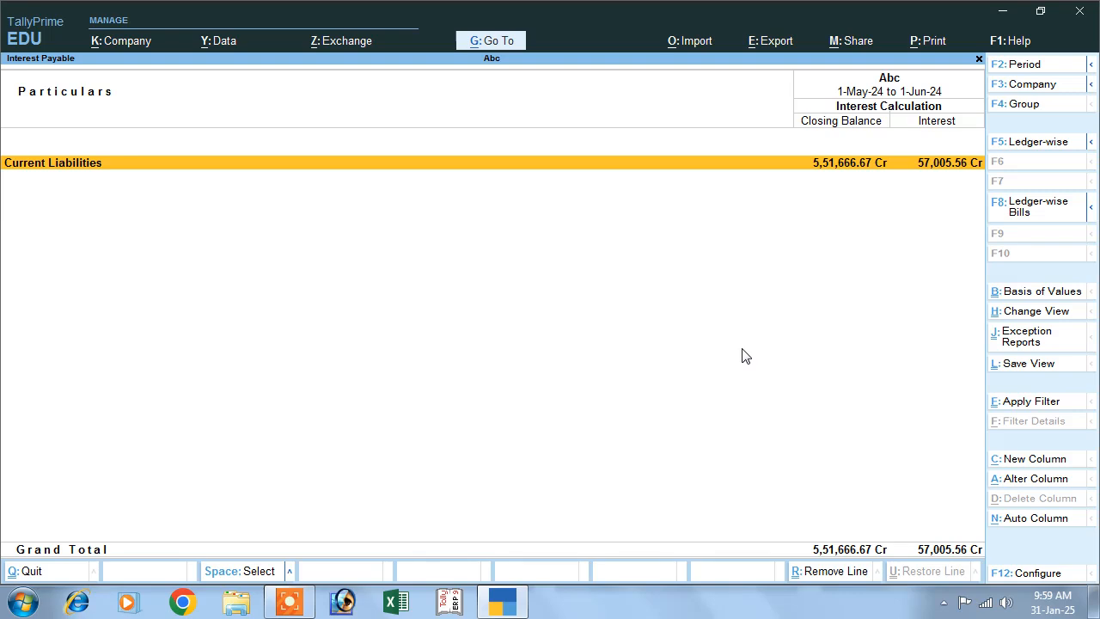
key(Escape)
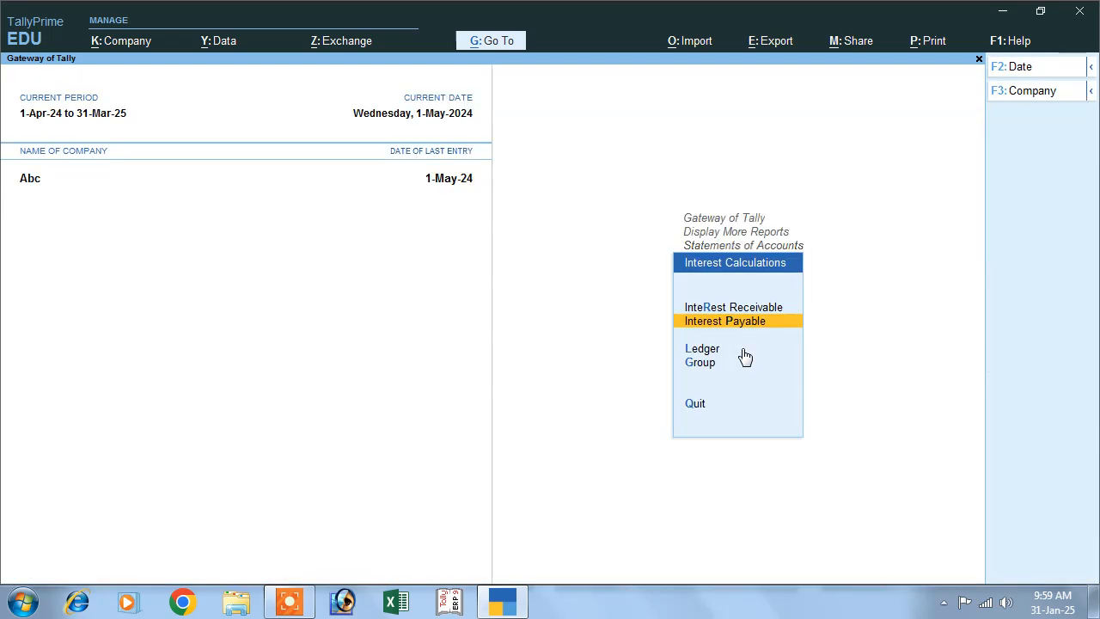
- Leave the interest reports and open a new credit note voucher using the Interest Paid class
key(Escape)
key(Escape)
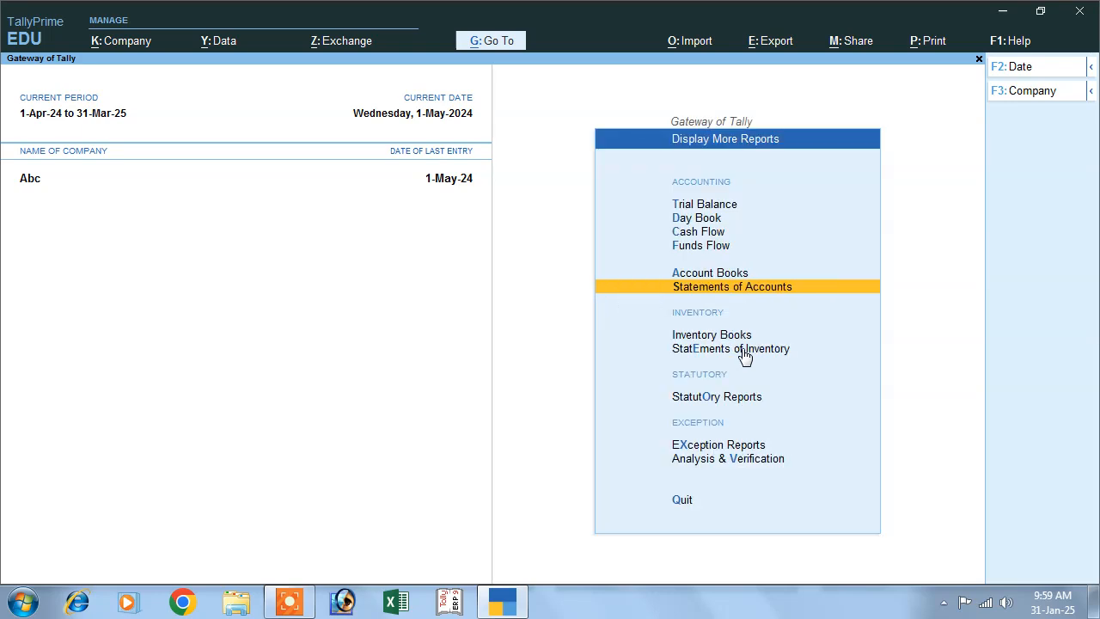
key(Escape)
key(Up)
key(Up)
key(Up)
key(Up)
key(Up)
key(Up)
key(Up)
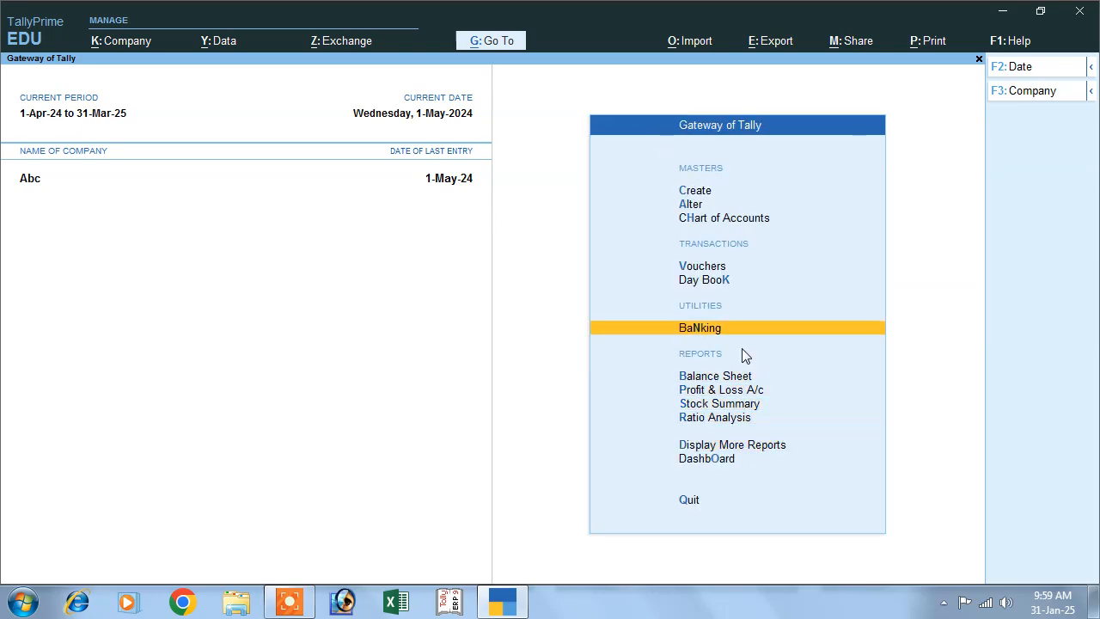
key(Return)
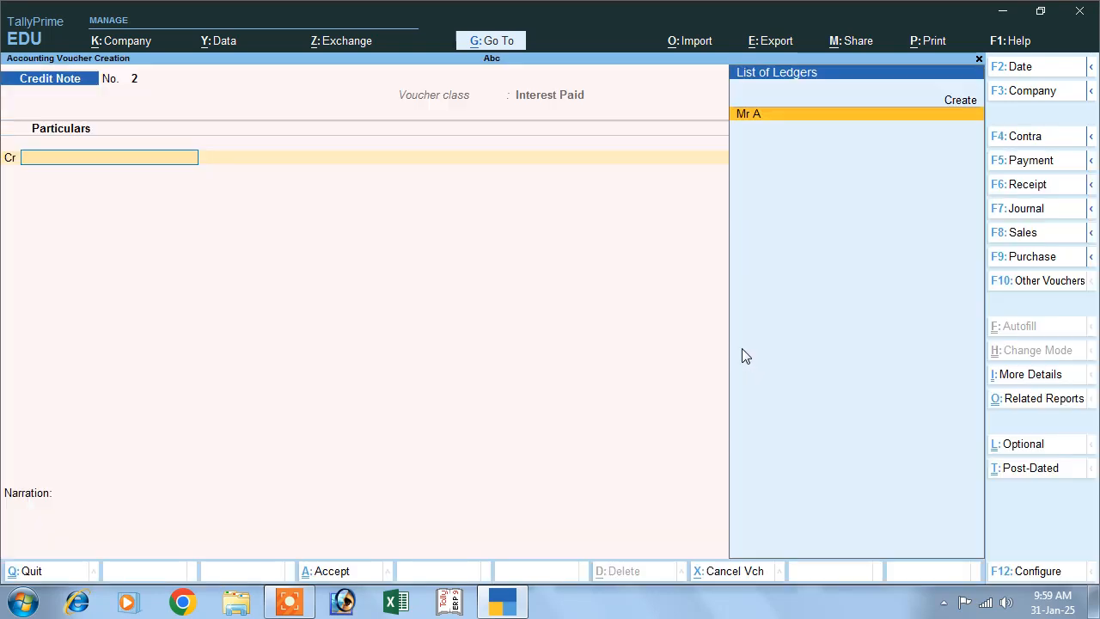
click(990, 283)
click(388, 214)
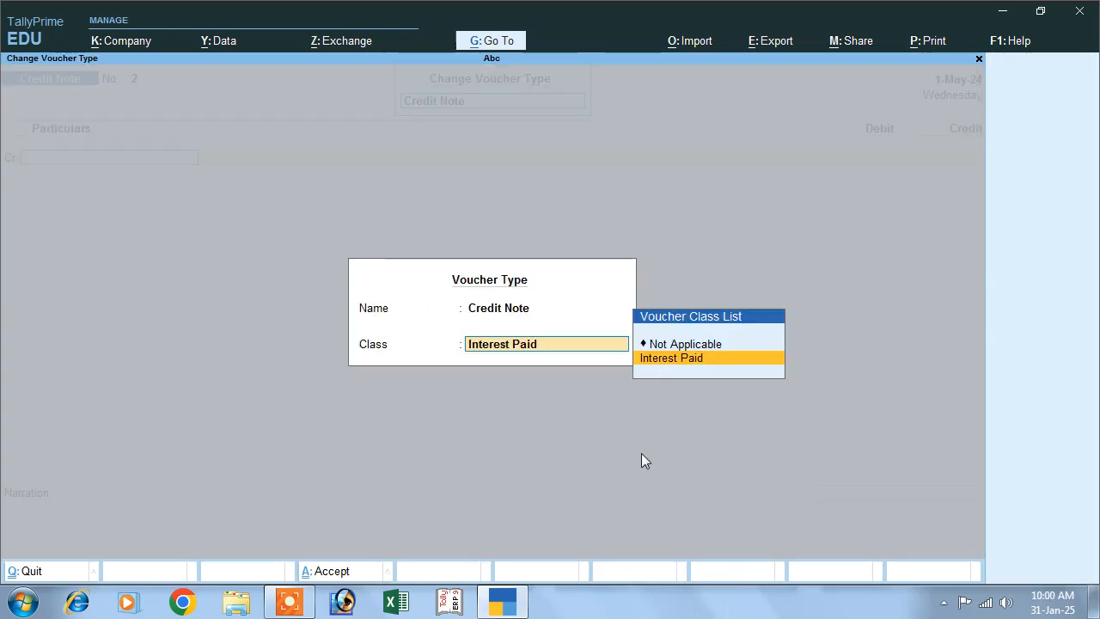
key(Return)
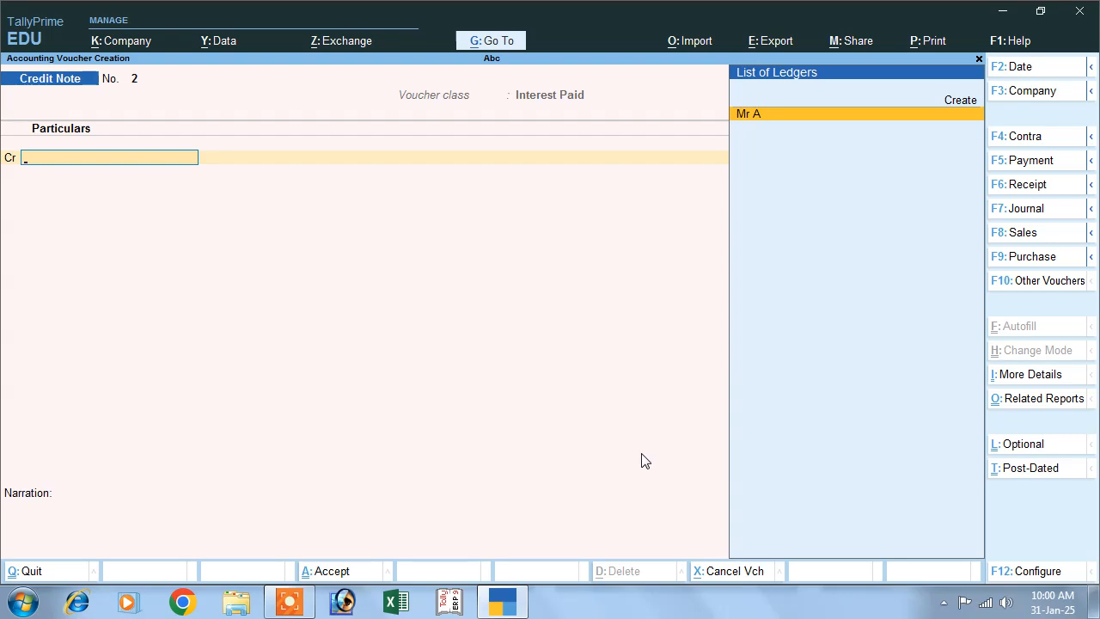
- Set the credit note date to 1-Jun-24 and credit Mr A with the interest of 57,005.56 on bill 01
key(F2)
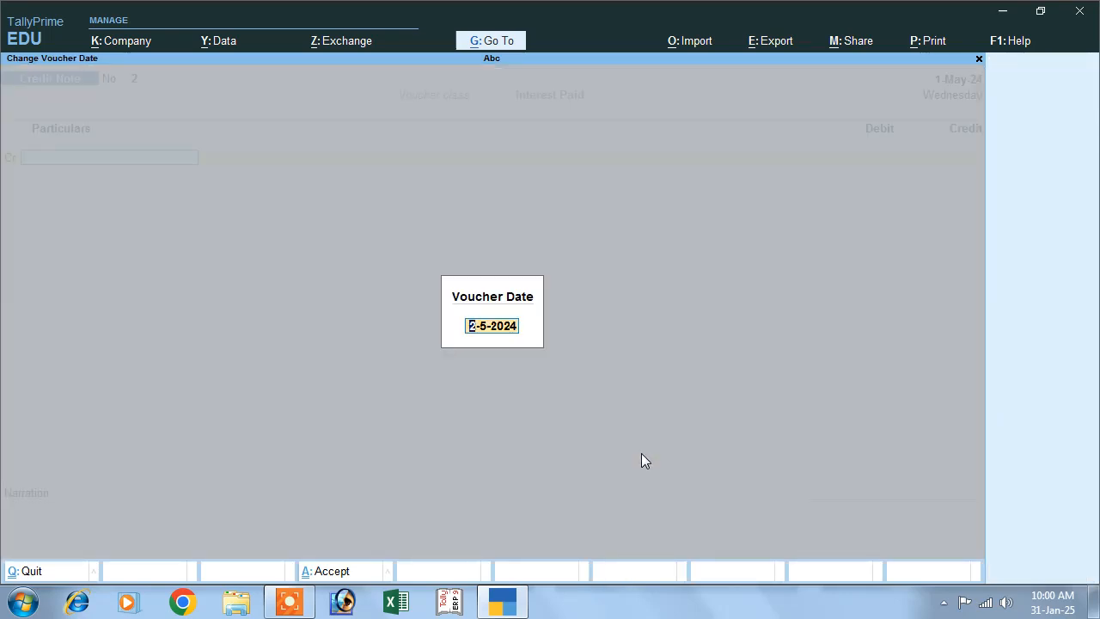
text(1-)
key(Return)
key(Return)
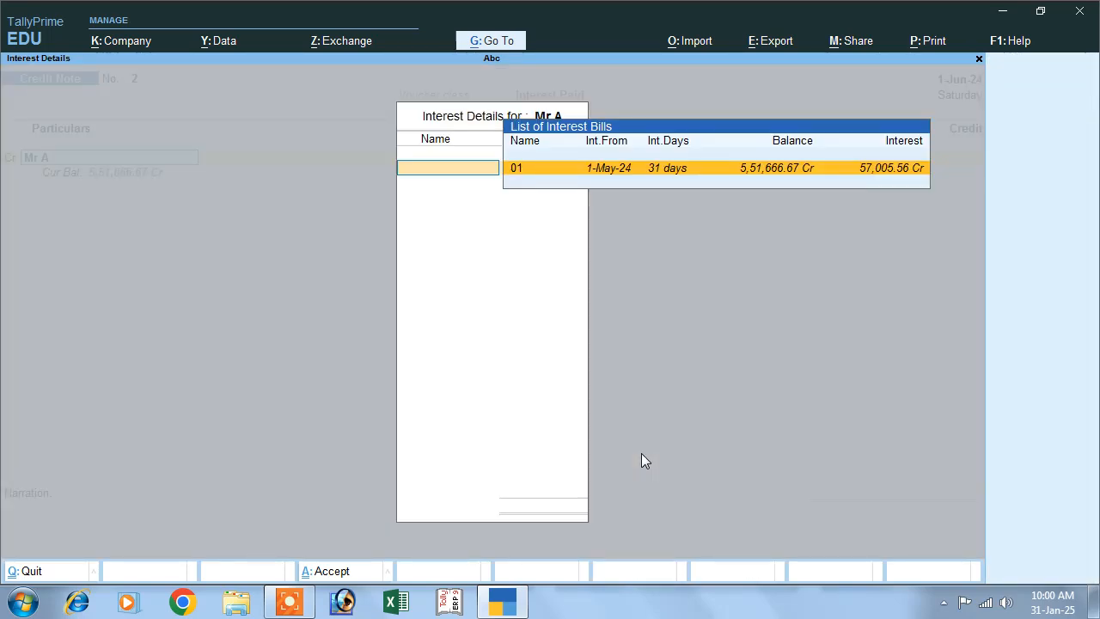
key(Return)
- Accept the blank receipt details and default party details, and debit the Interes Paid ledger with the interest amount
key(Return)
key(Return)
key(Return)
key(Return)
key(Return)
key(Return)
key(Return)
key(Return)
key(Return)
key(Return)
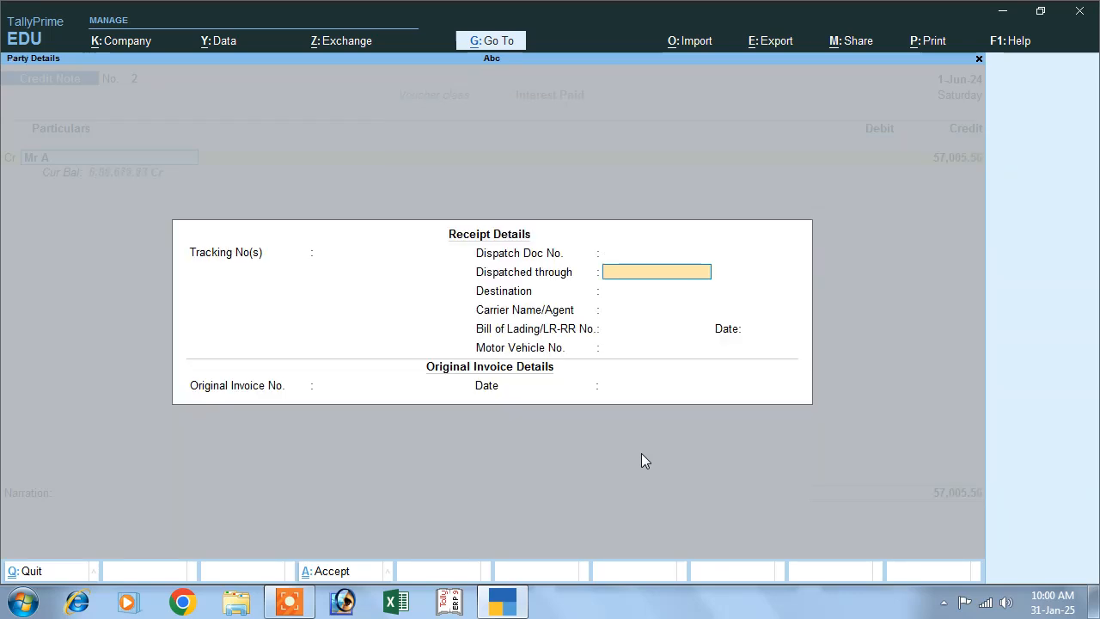
key(Return)
key(Return)
key(Return)
key(Return)
key(Return)
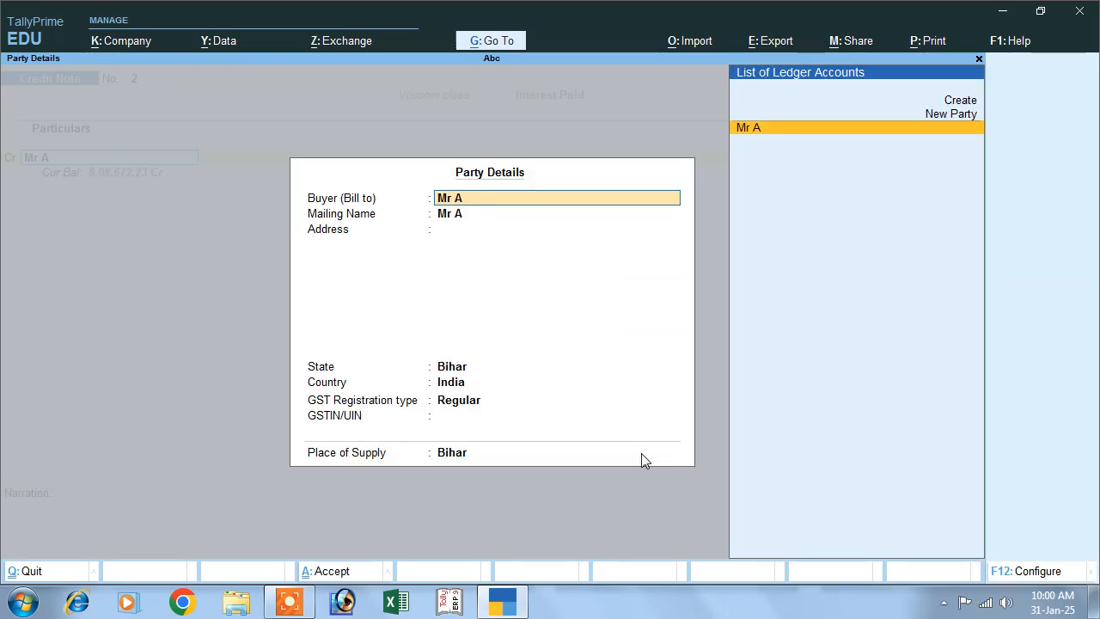
key(Return)
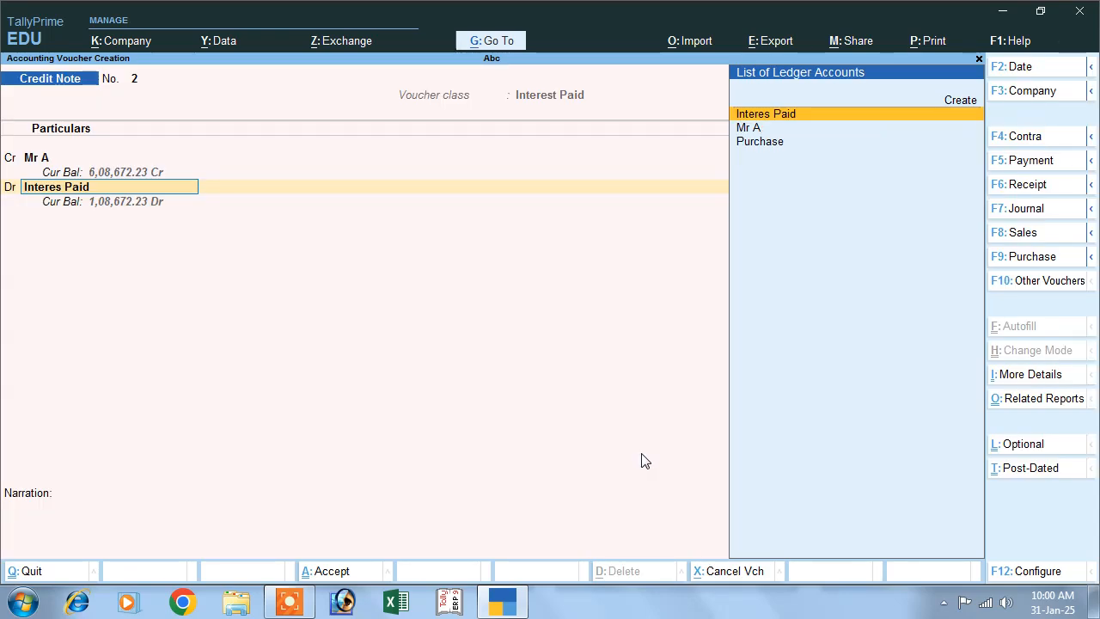
key(Return)
key(Return)
key(Return)
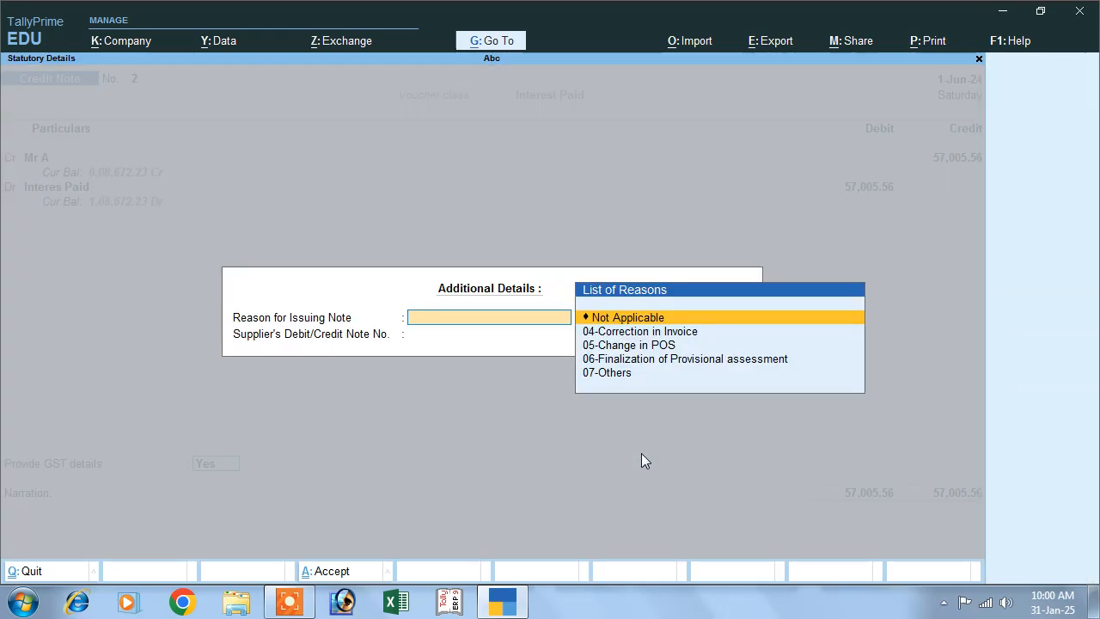
- Skip the additional GST details, set Provide GST details to No and save the credit note
key(Escape)
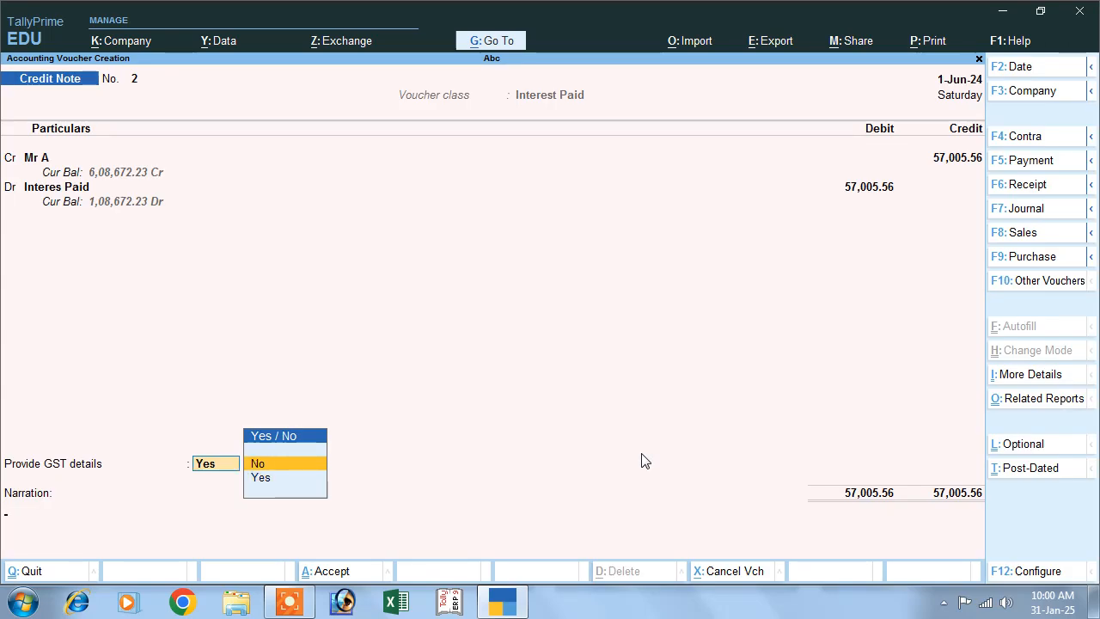
key(Return)
key(Return)
key(Return)
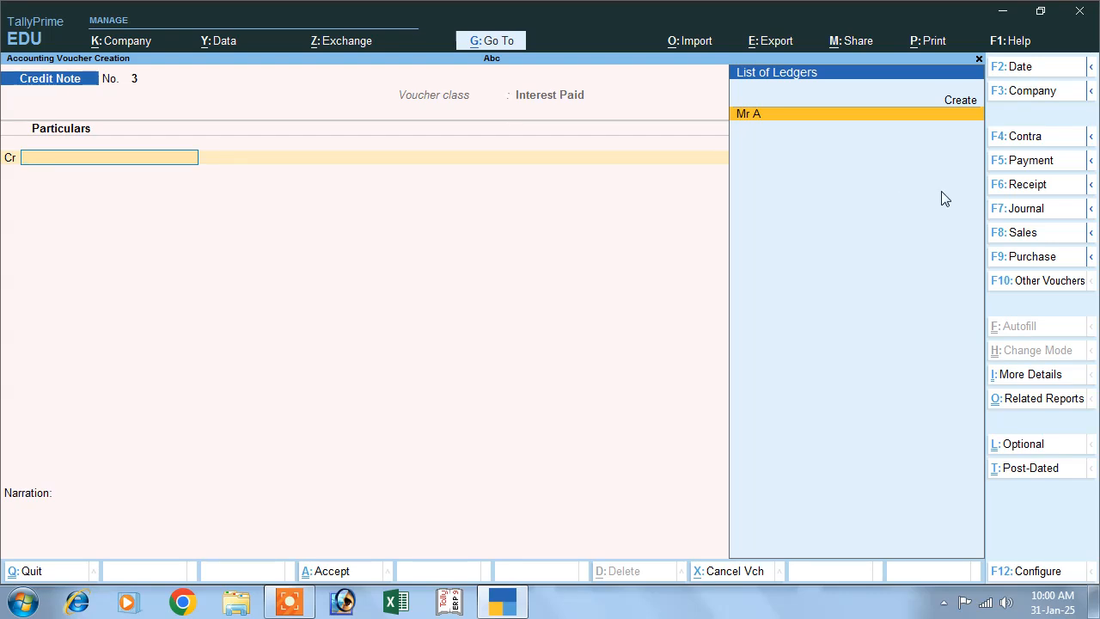
- Start a payment voucher dated 1-Jun-24 with Mr A as the debit ledger
click(1009, 164)
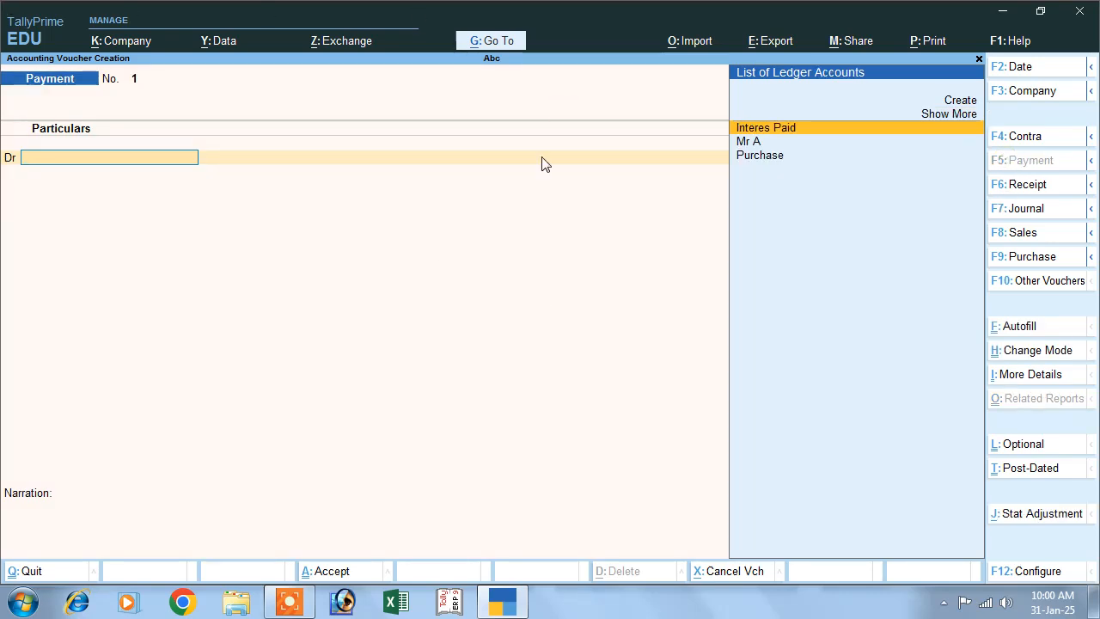
key(Down)
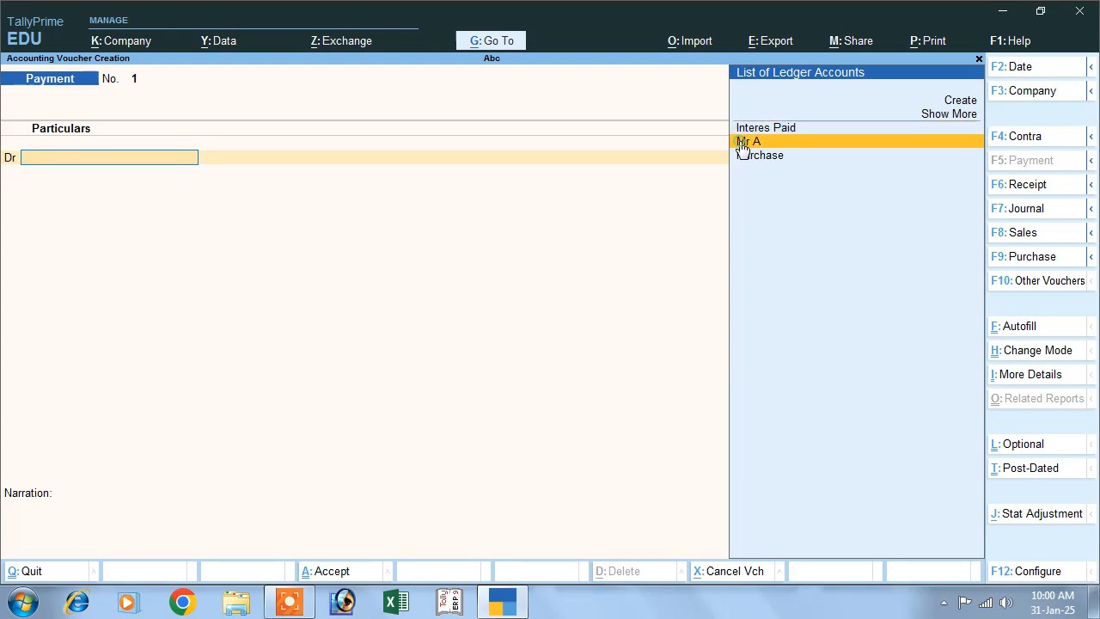
key(Return)
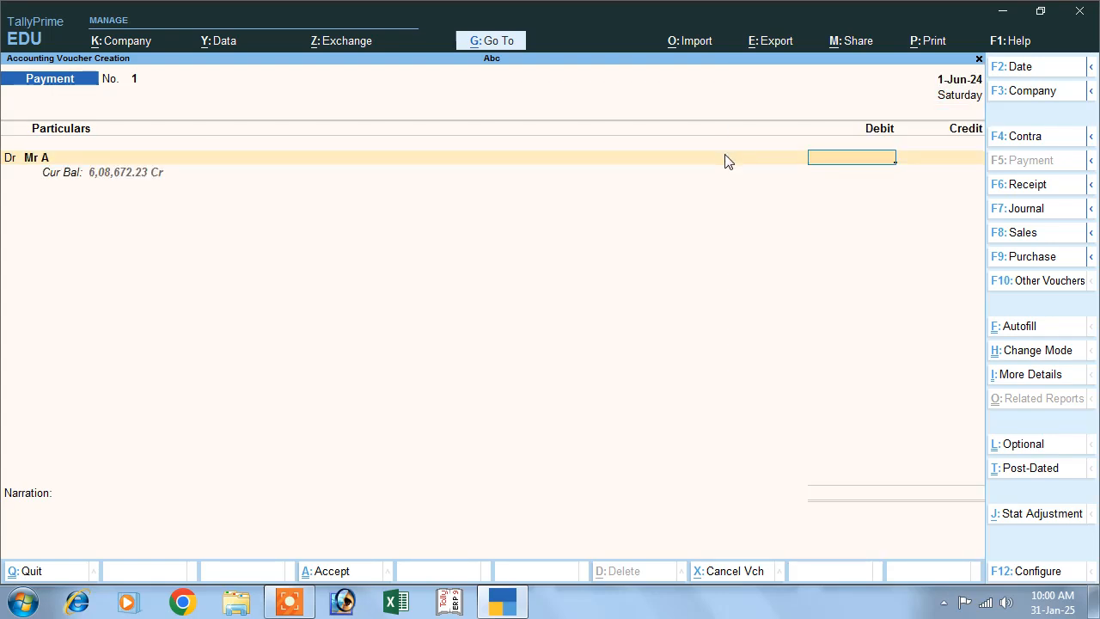
key(F2)
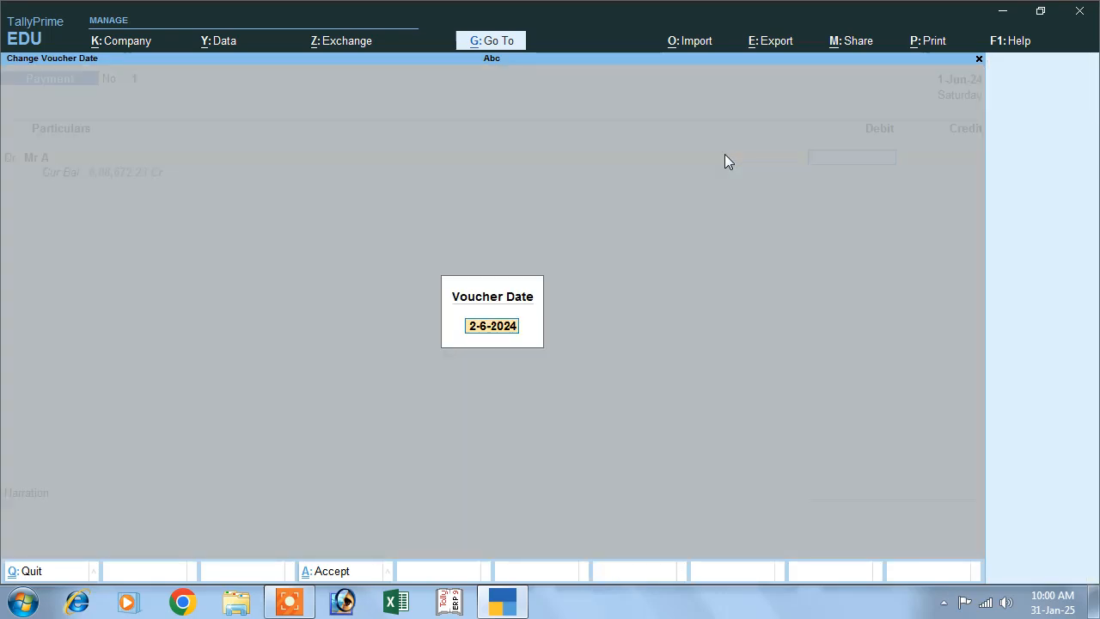
text(1-)
key(Return)
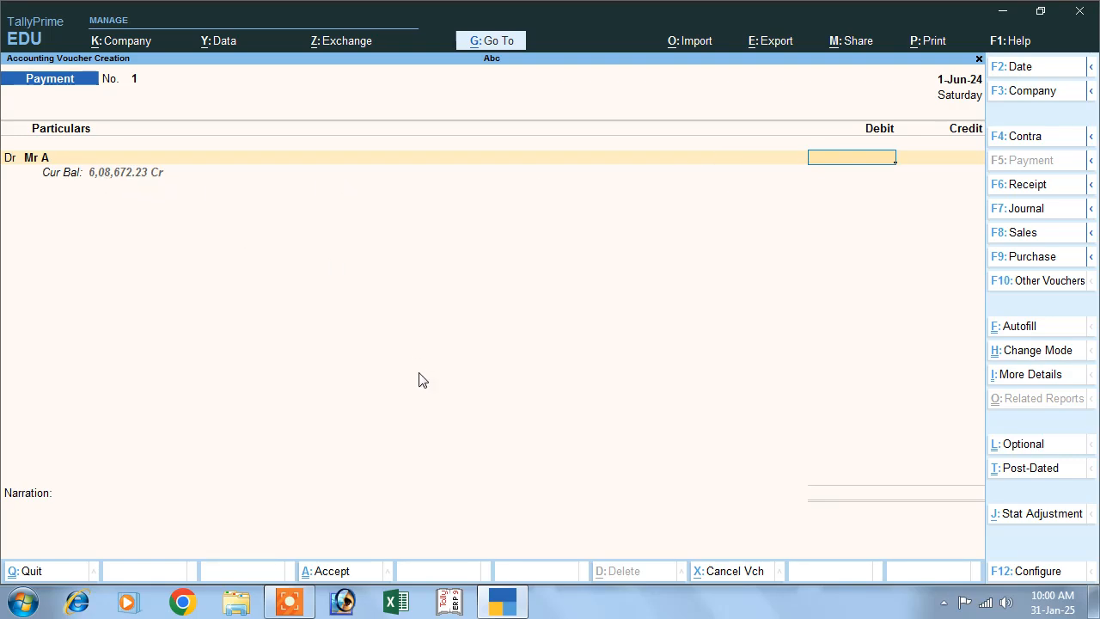
- Enter a debit of 6,08,672.23 for Mr A and allocate it as Agst Ref to pending bill 01
text(6,08,672.23)
key(Return)
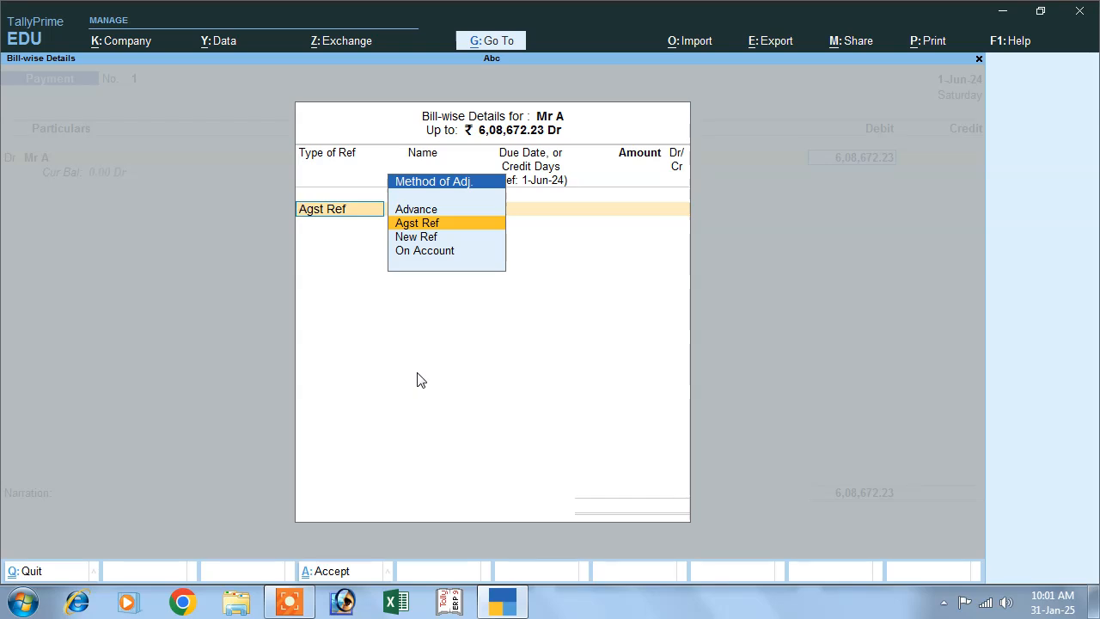
key(Return)
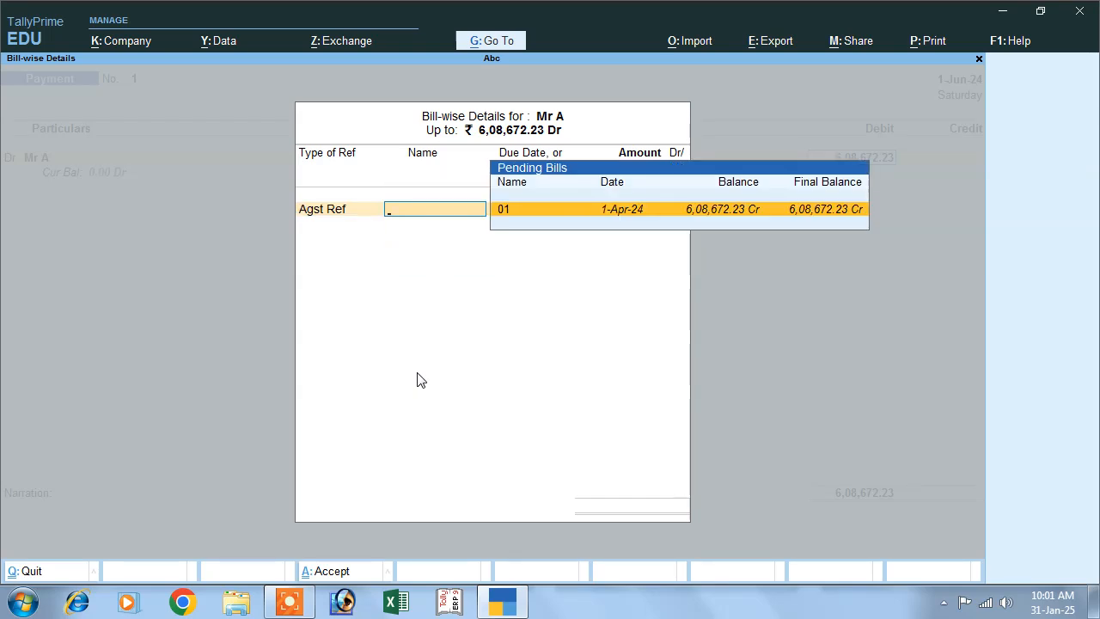
key(Return)
key(Return)
- Credit Cash with the full payment amount and save the payment voucher without a narration
key(Return)
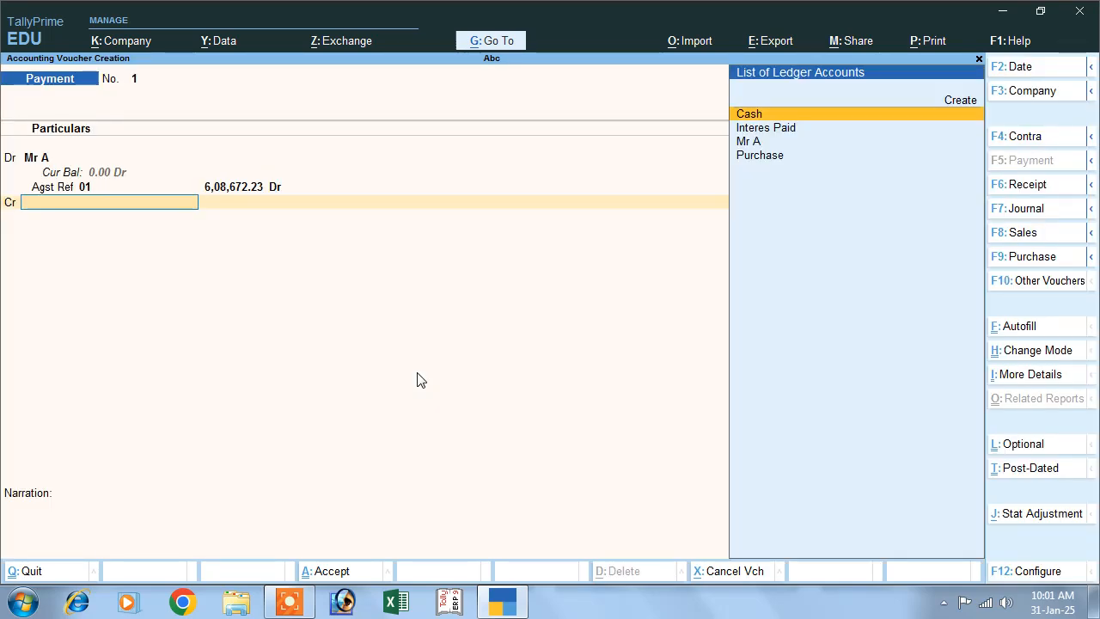
key(Return)
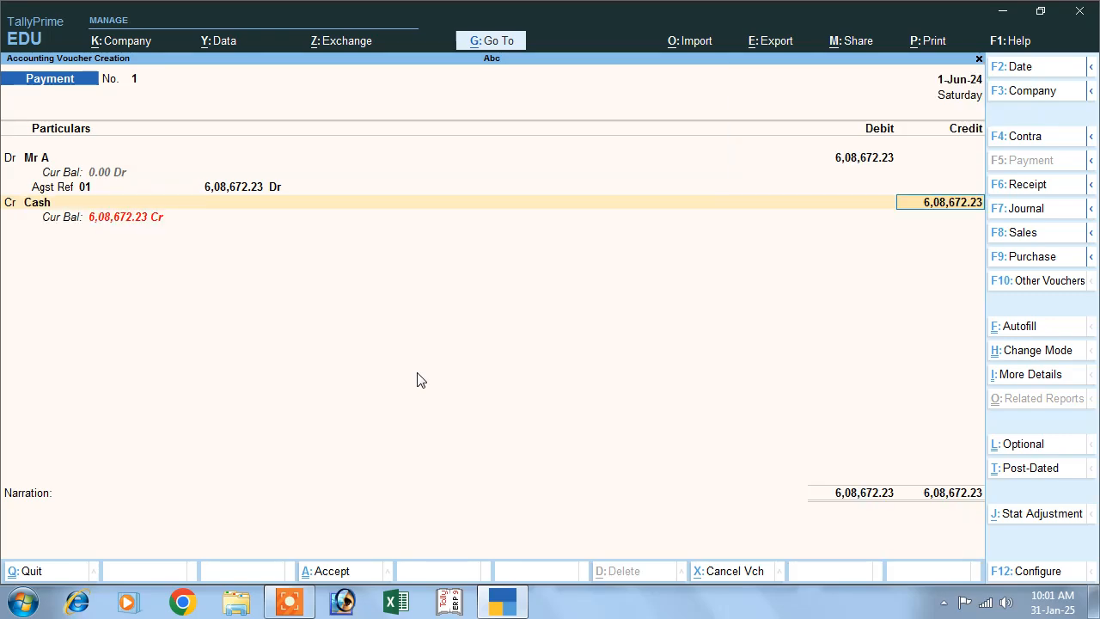
key(Return)
key(Return)
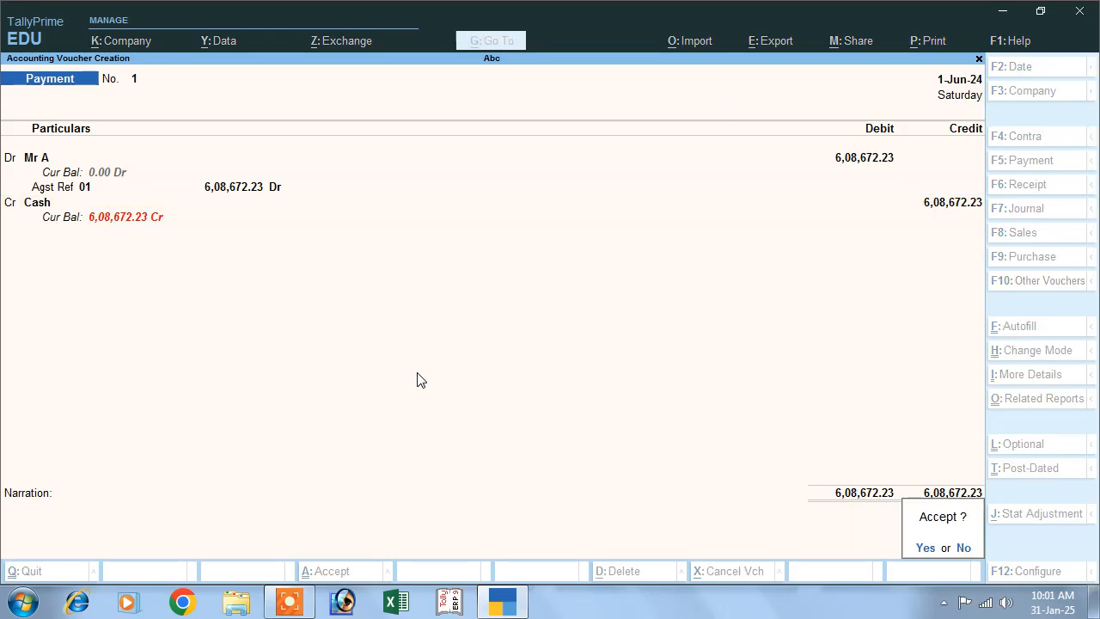
key(Return)
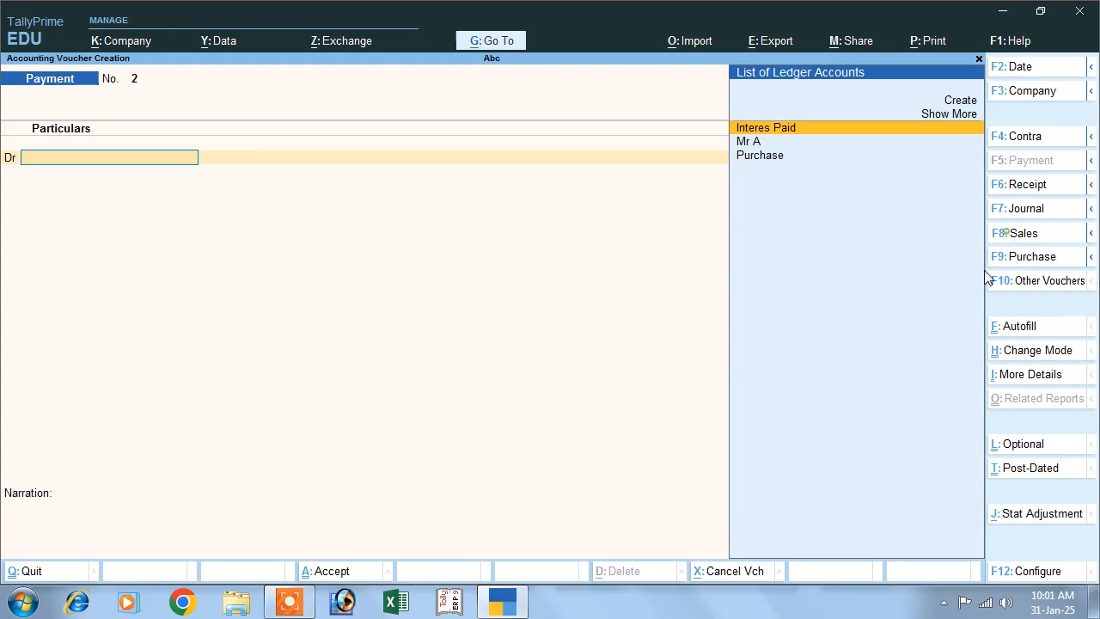
- Start a sales voucher and create a new party ledger named Mr B under Sundry Debtors
click(1007, 237)
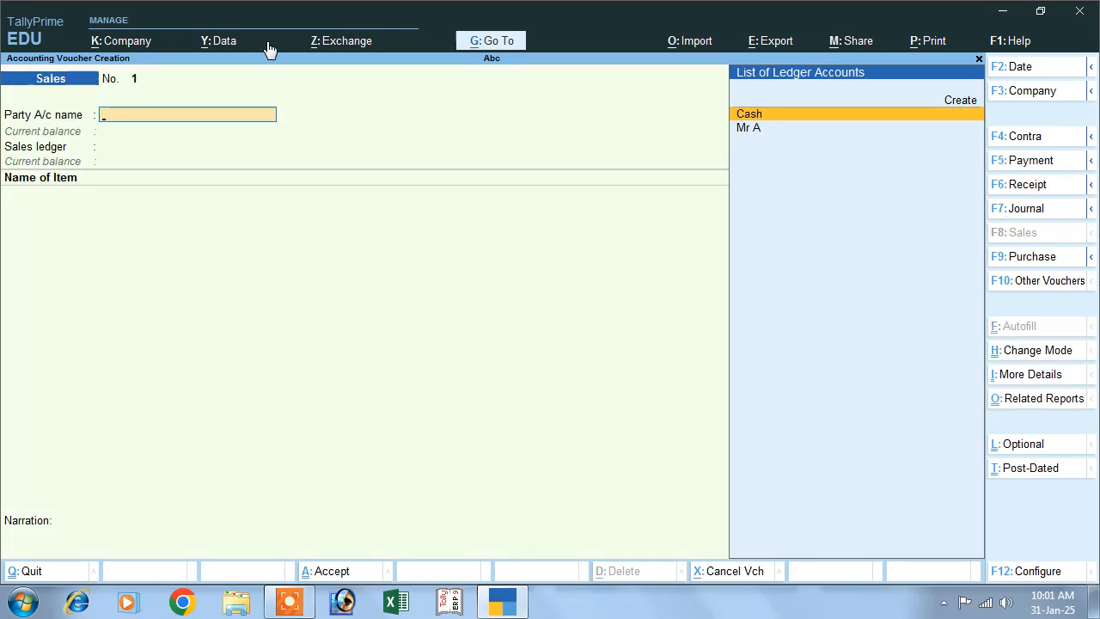
click(954, 101)
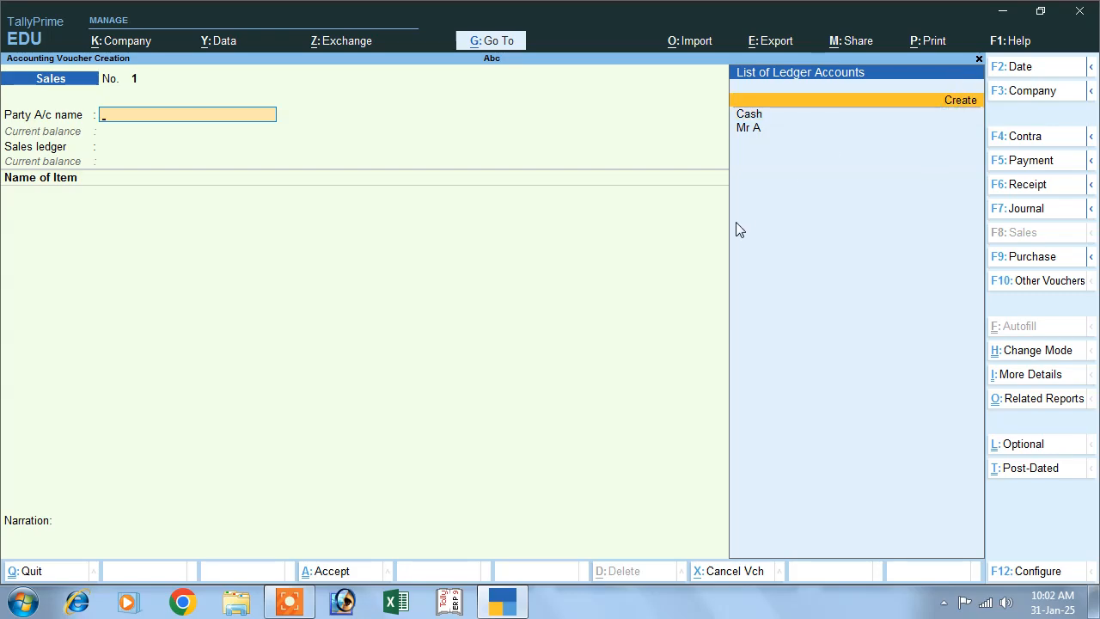
key(Return)
text(M)
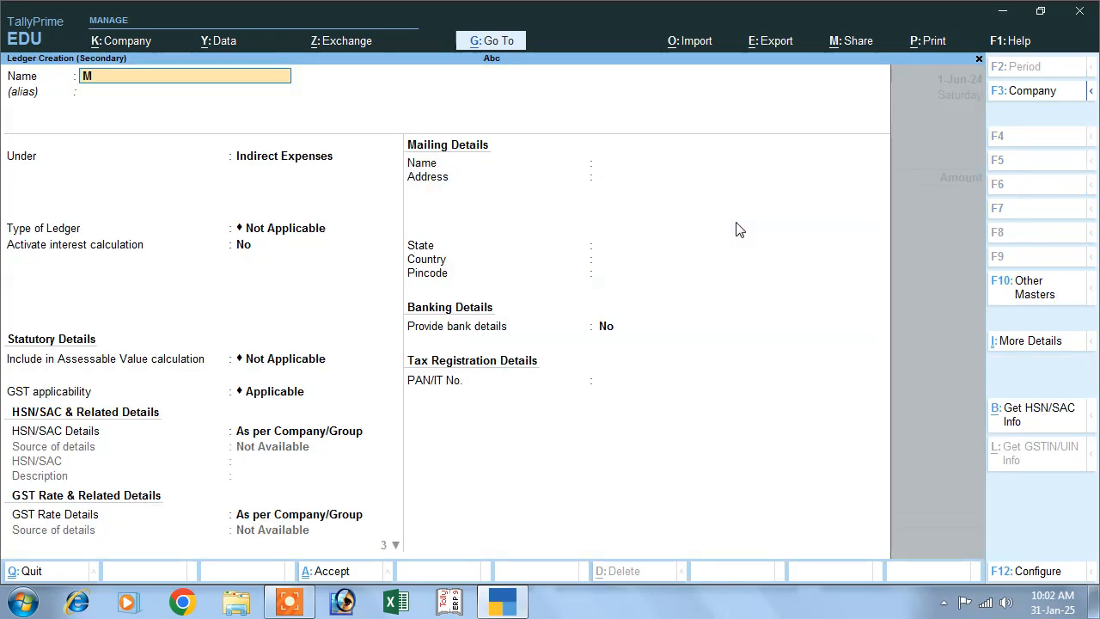
text(r b)
key(Return)
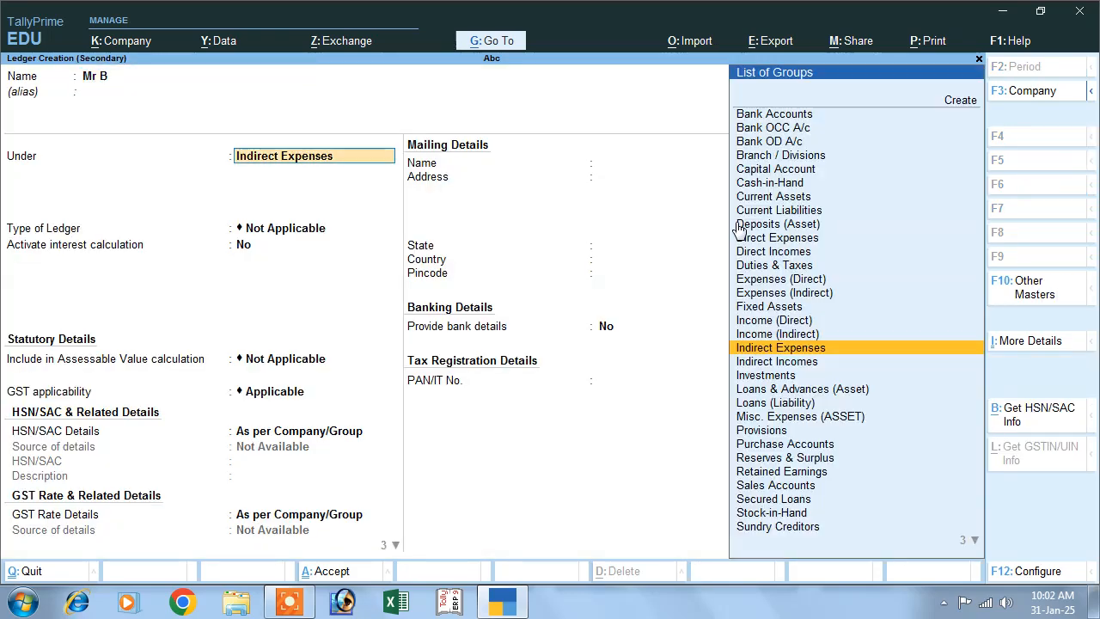
text(S)
key(Down)
key(Down)
key(Down)
key(Down)
key(Return)
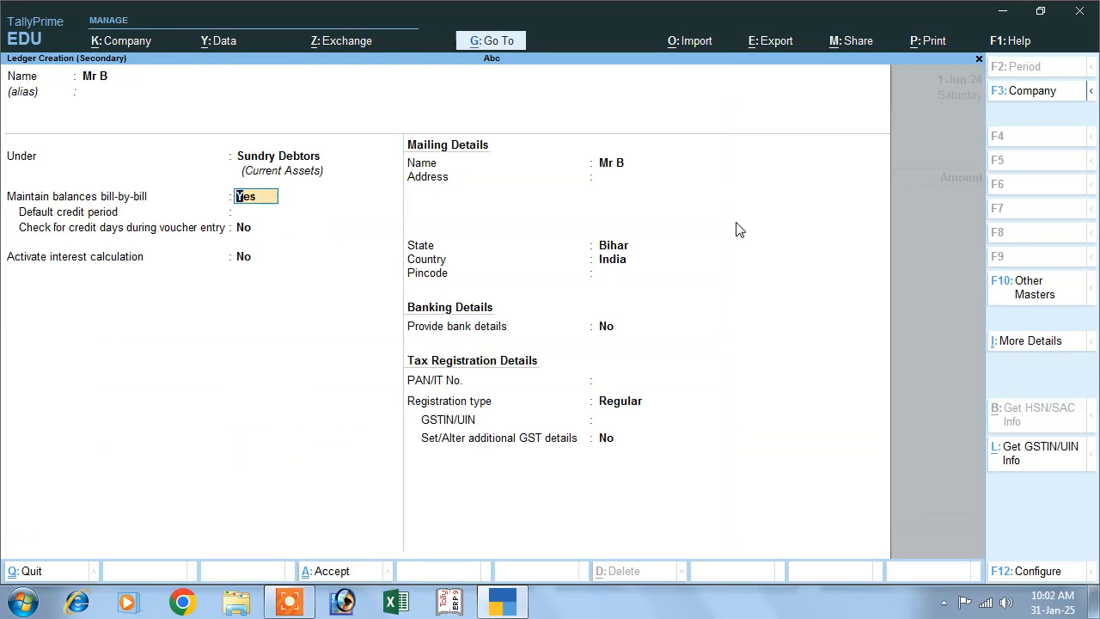
- Keep bill-by-bill balances for the new ledger and set Activate interest calculation to Yes
key(Return)
key(Return)
key(Return)
text(y)
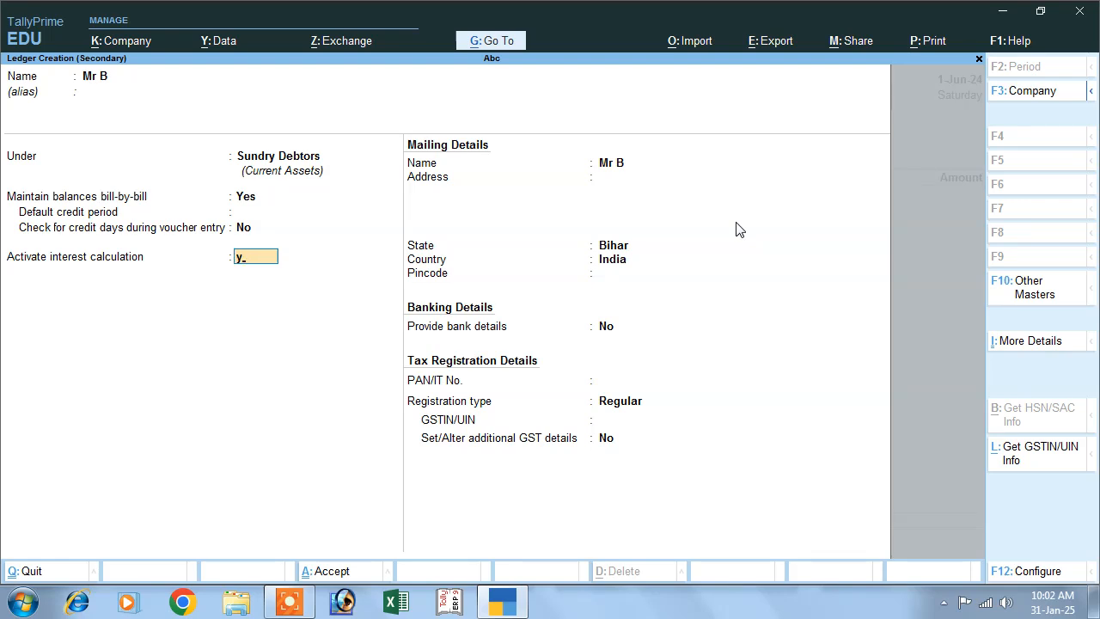
key(Return)
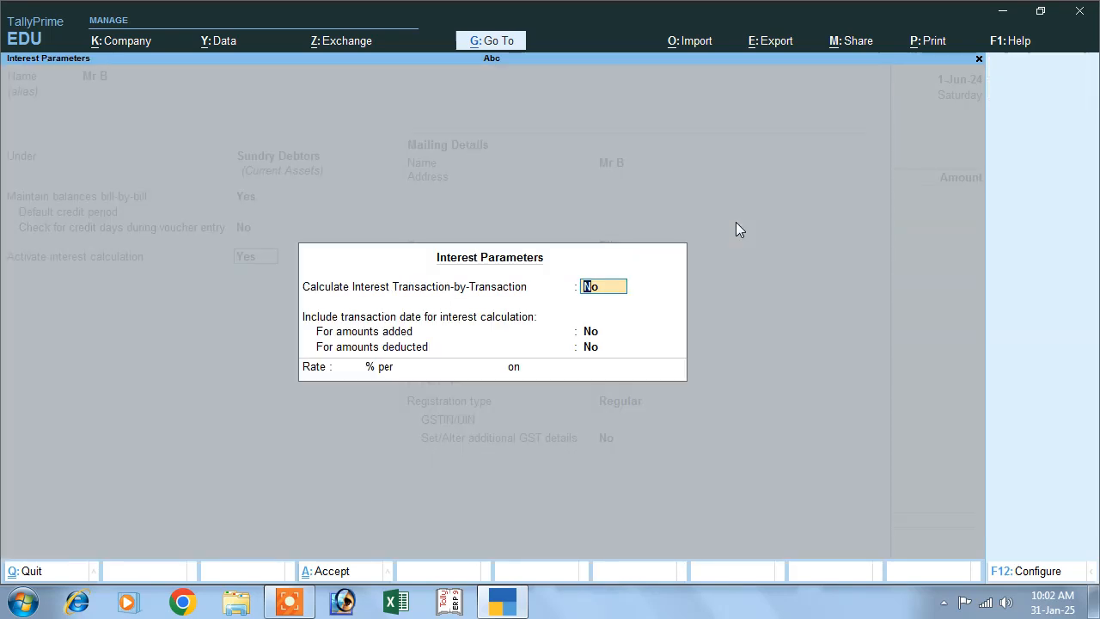
- Set transaction-by-transaction interest, parameter override and inclusion of the transaction date for added and deducted amounts to Yes
text(y)
key(Return)
text(y)
key(Return)
text(y)
key(Return)
text(y)
key(Return)
- Set the interest rate to 10% per 30-Day Month on Debit Balances Only
text(10)
key(Return)
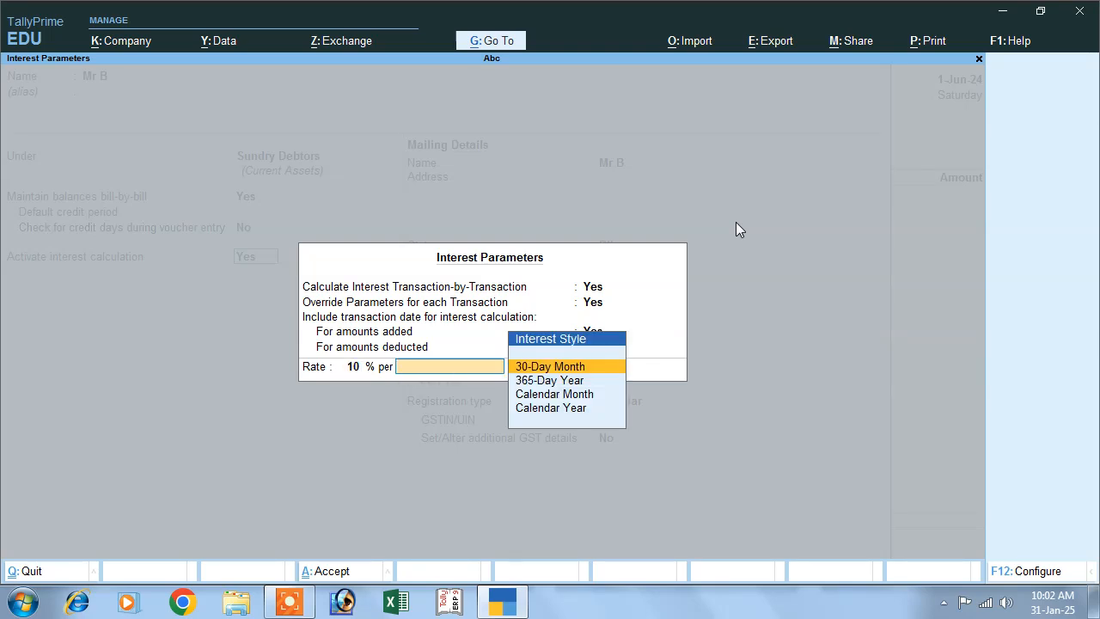
key(Return)
key(Down)
key(Down)
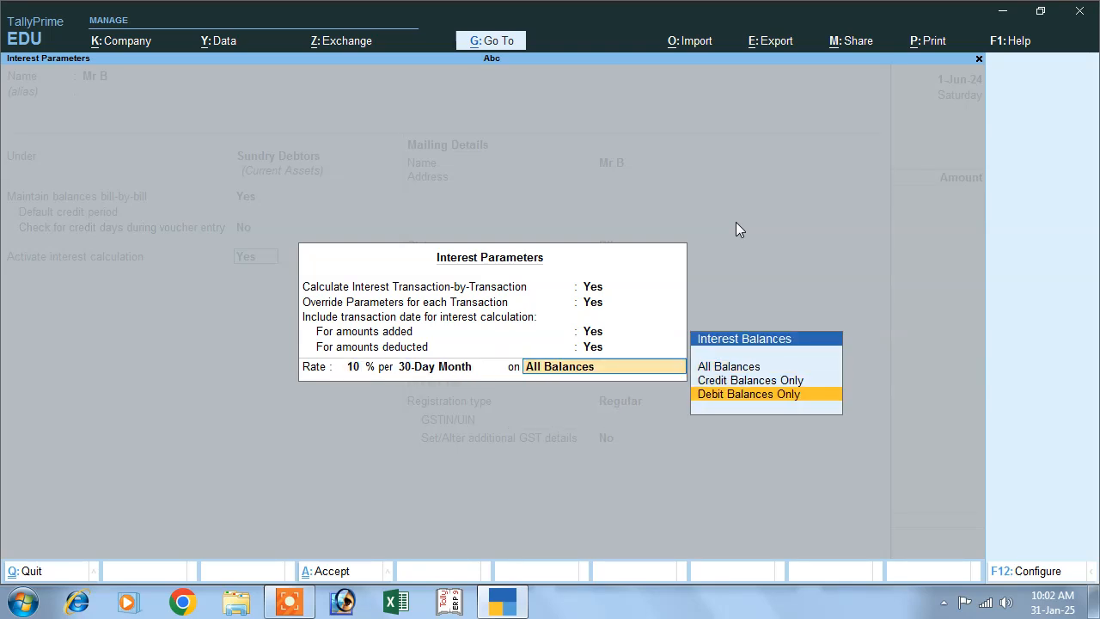
key(Return)
- Accept the remaining default mailing and tax details and save the customer ledger as the sales party
key(Return)
key(Return)
key(Return)
key(Return)
key(Return)
key(Return)
key(Return)
key(Return)
key(Return)
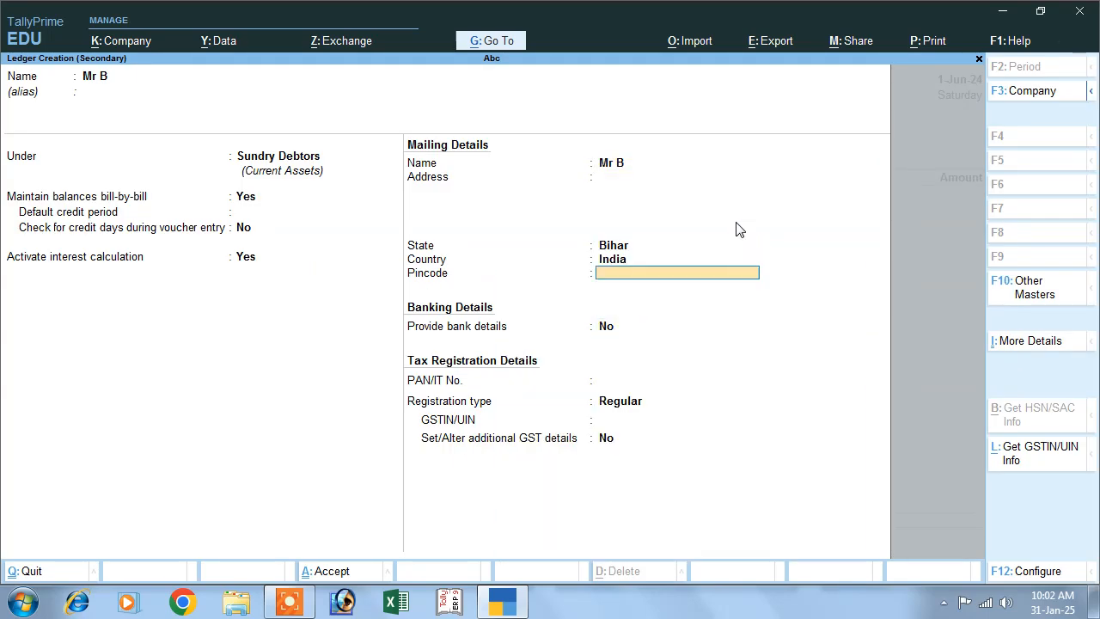
- Leave the dispatch details blank and accept the default party details with Bihar as the place of supply
key(Return)
key(Return)
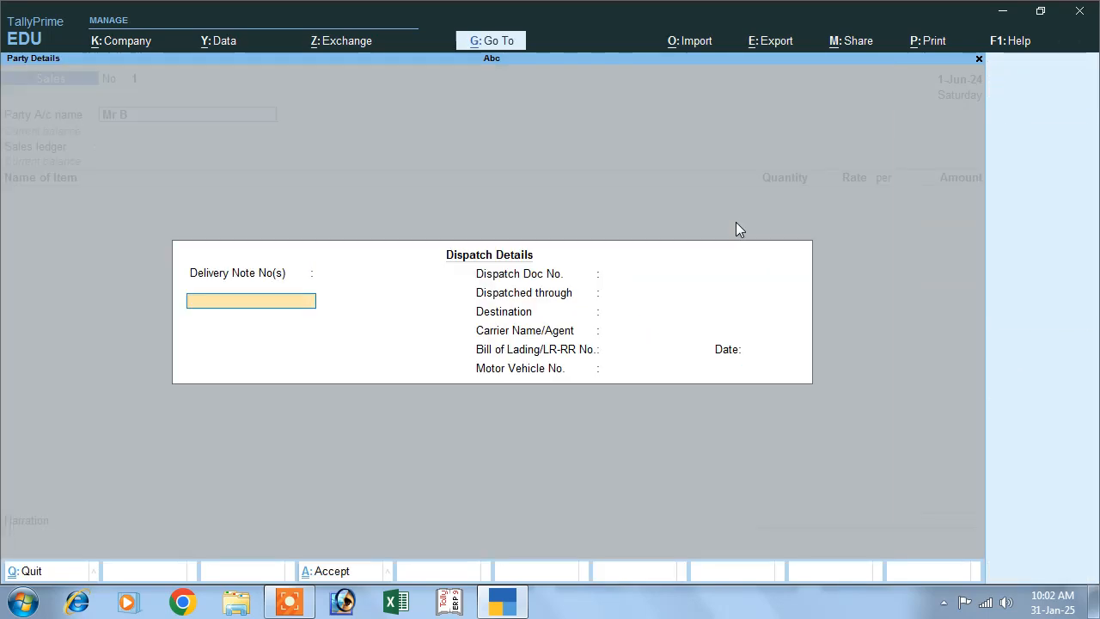
key(Return)
key(Return)
key(Return)
key(Return)
key(Return)
key(Return)
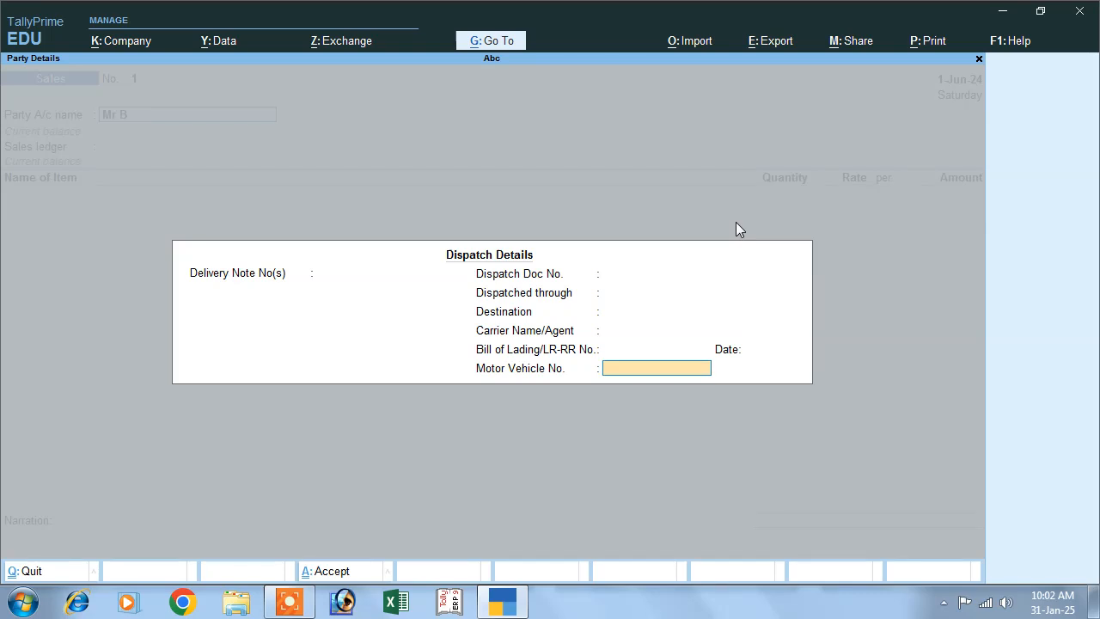
key(Return)
key(Return)
key(Return)
key(Return)
key(Return)
key(Return)
key(Return)
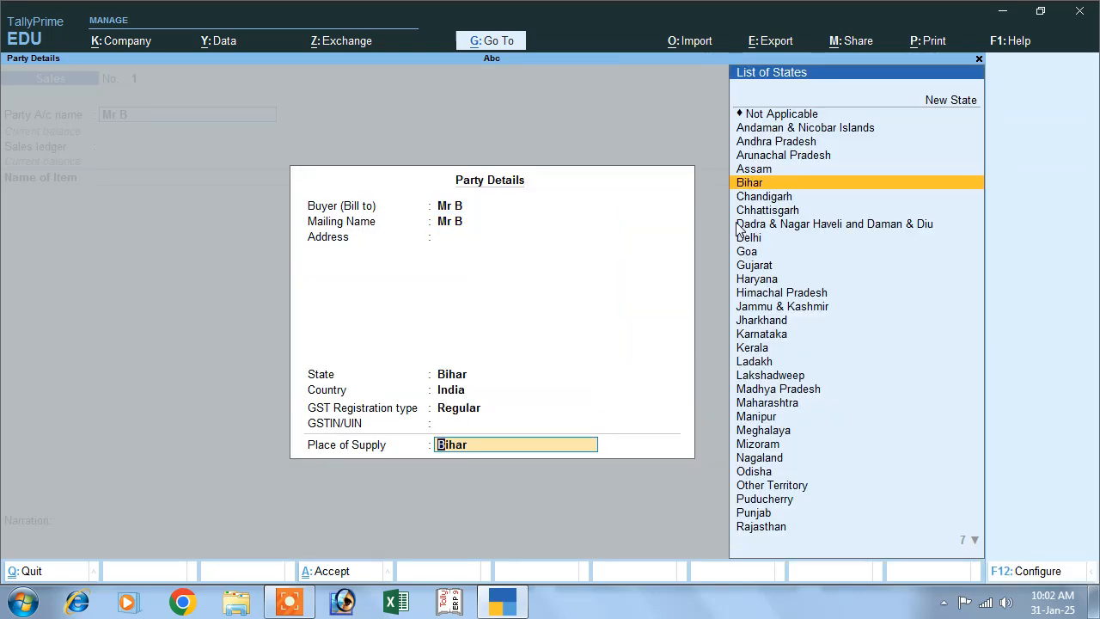
key(Return)
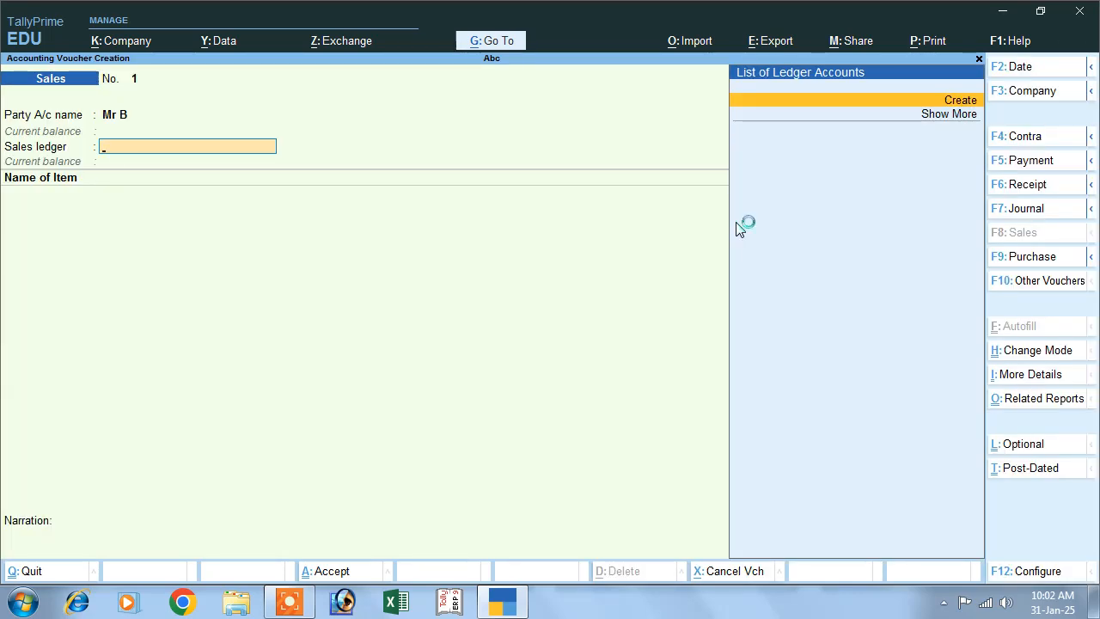
- Create a new ledger named Sales under the Sales Accounts group for the voucher's sales ledger
click(956, 101)
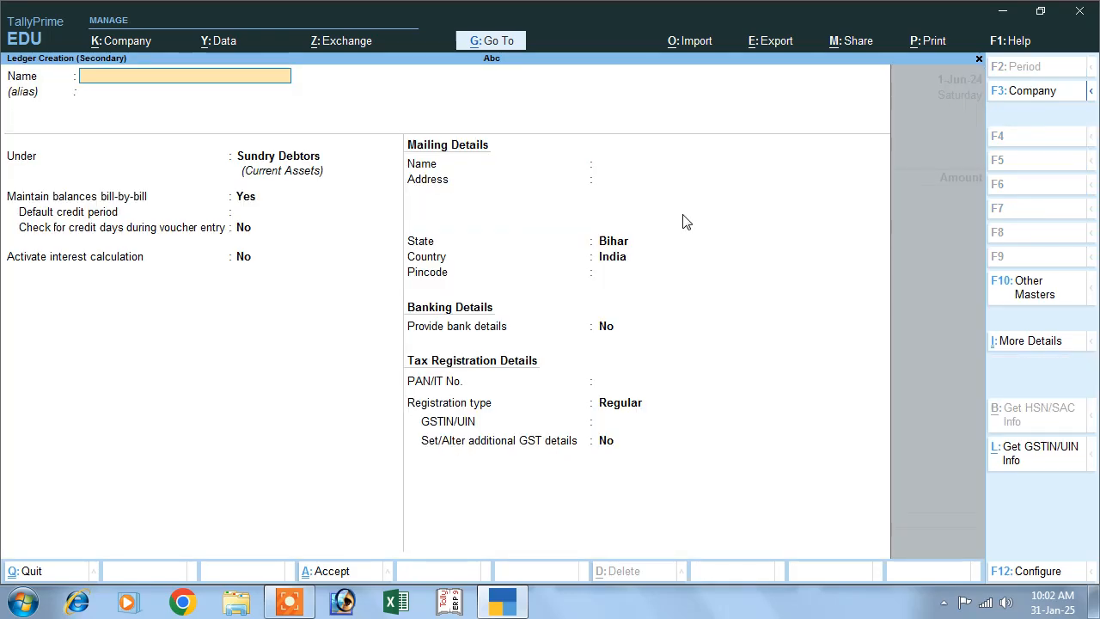
text(Sales)
key(Return)
text(S)
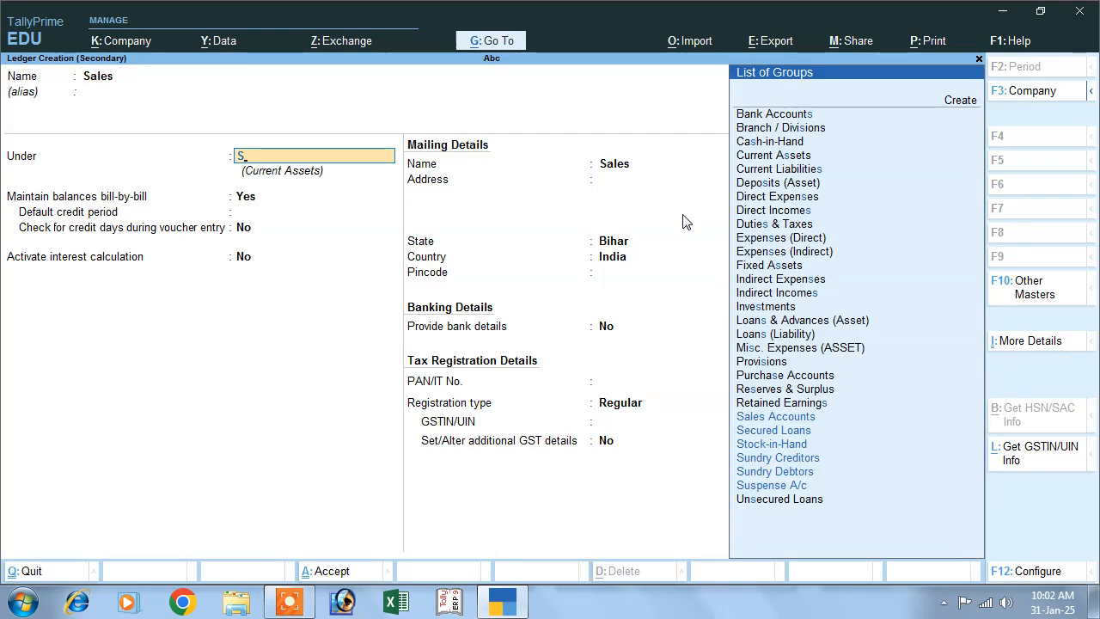
key(Down)
key(Up)
key(Return)
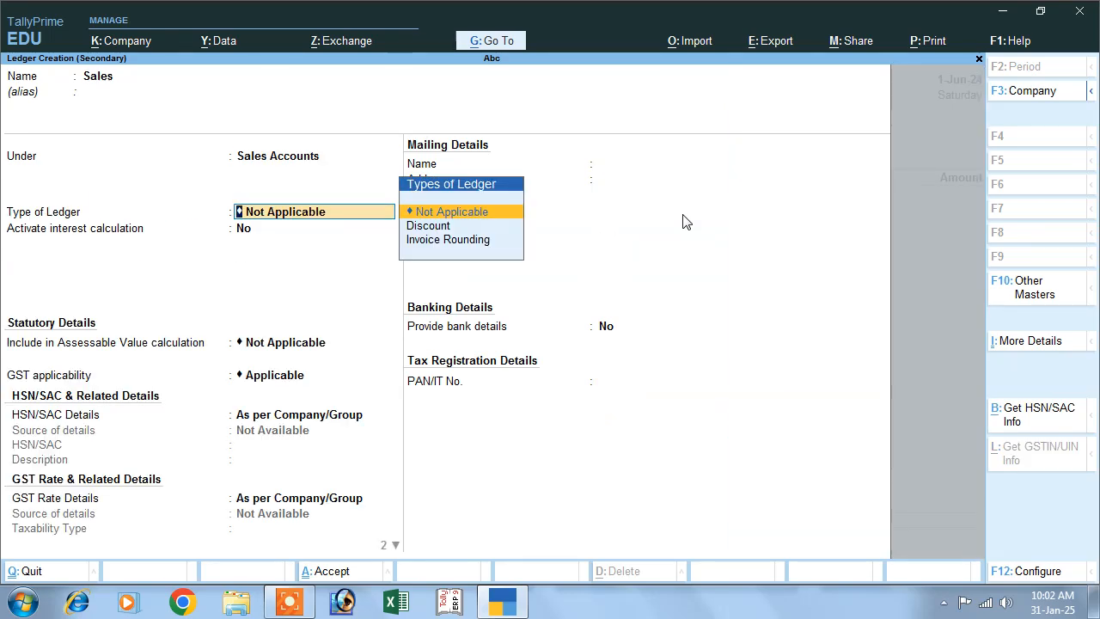
- Accept the Sales ledger's remaining default settings and save it as the voucher's sales ledger
key(Return)
key(Return)
key(Return)
key(Return)
key(Return)
key(Return)
key(Return)
key(ctrl+a)
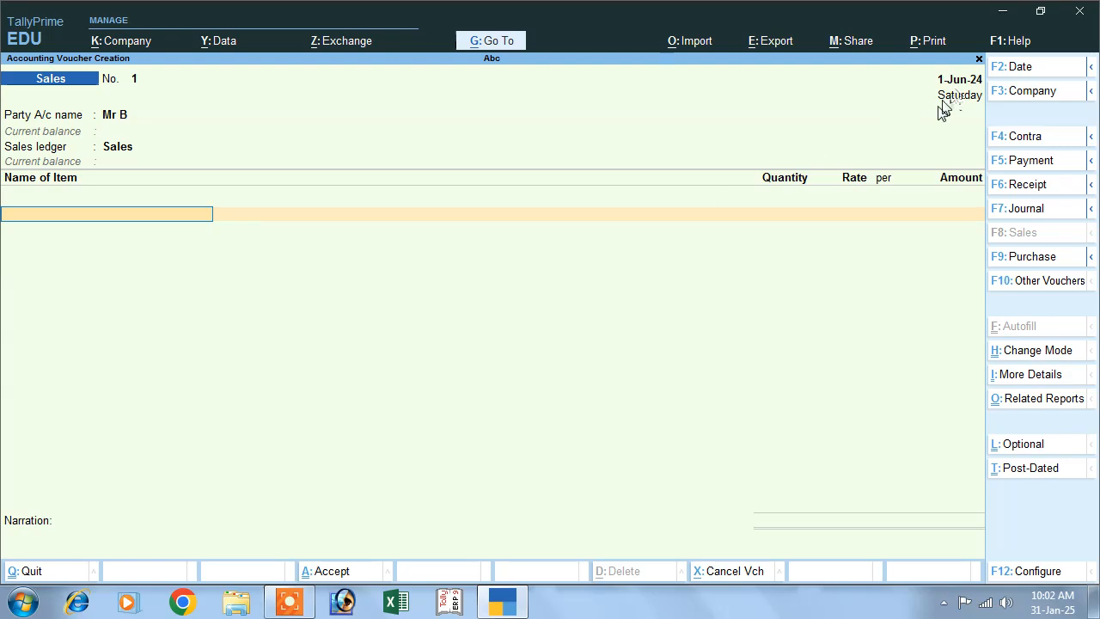
- Set the sales voucher's date to 1-Apr-24
key(F2)
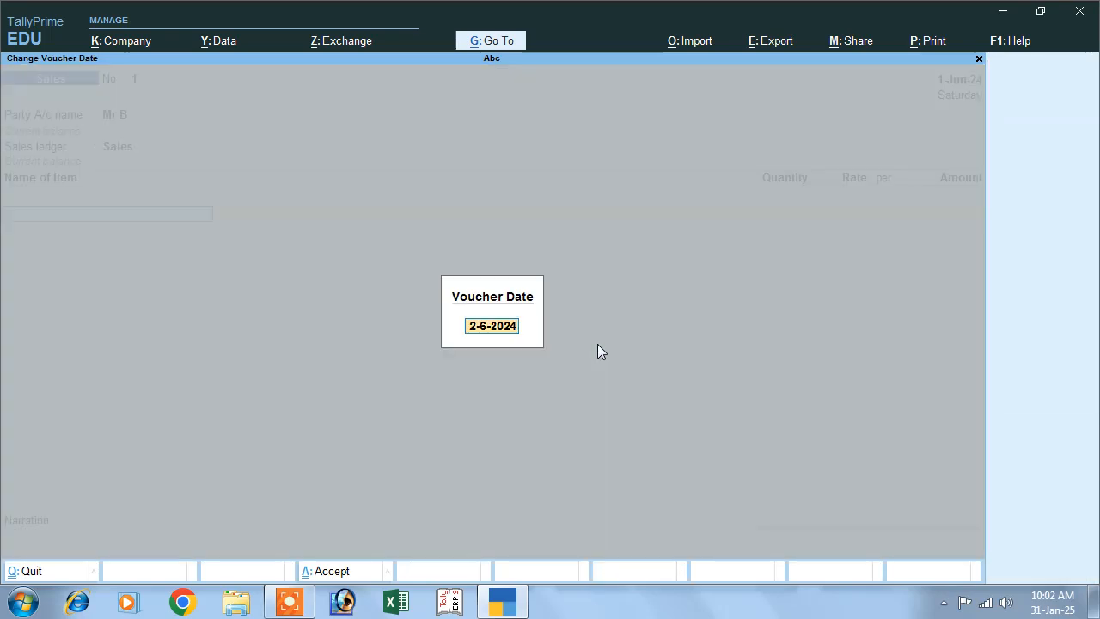
text(1-6)
key(Return)
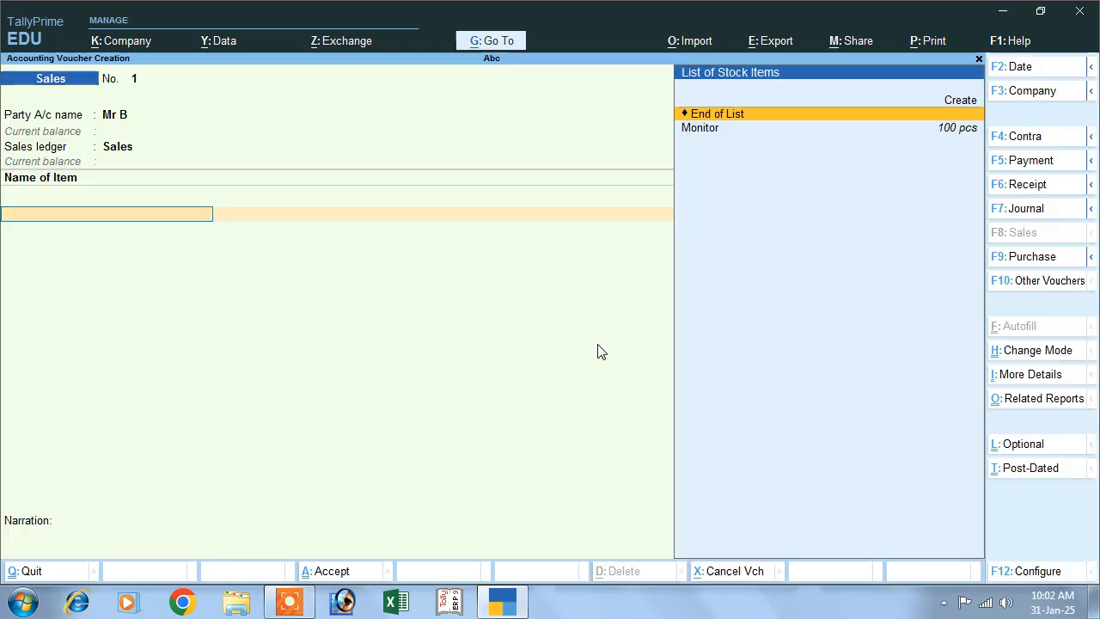
- Enter the Monitor item with a quantity of 100 pcs at a rate of 6,000 and end the item list
key(Down)
key(Return)
text(1)
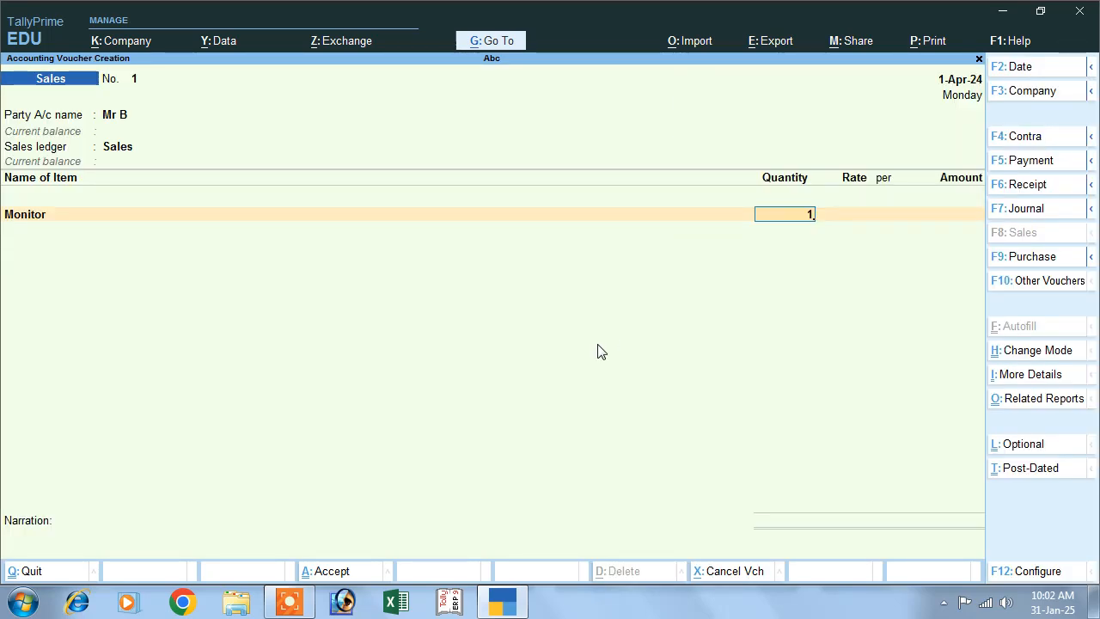
text(00)
key(Return)
text(15)
key(BackSpace)
key(BackSpace)
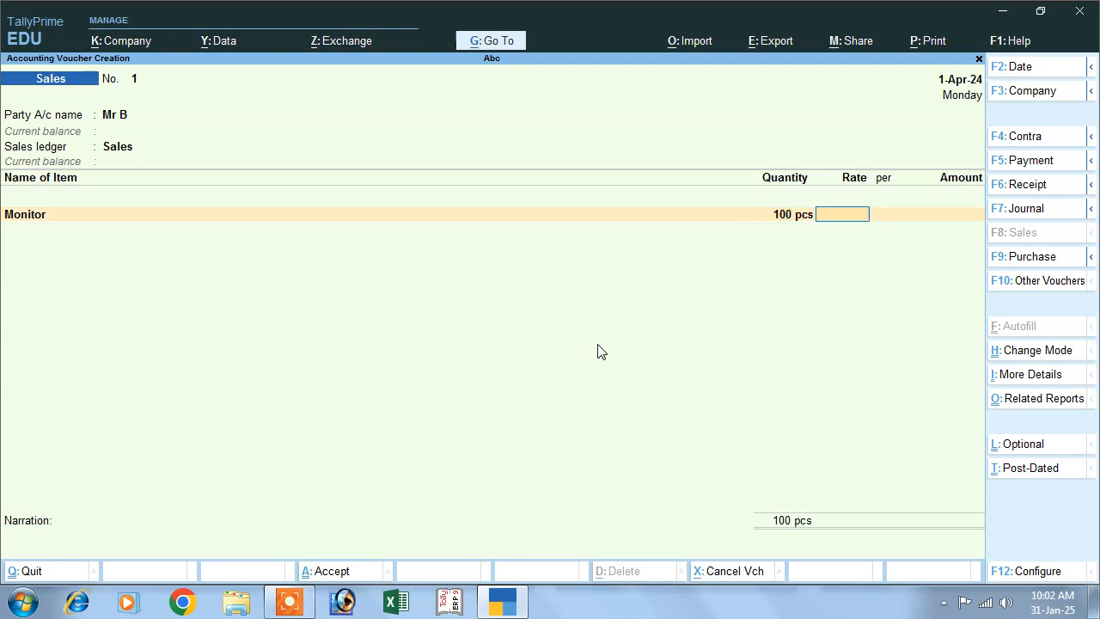
text(6,000)
key(Return)
key(Return)
key(Return)
key(Return)
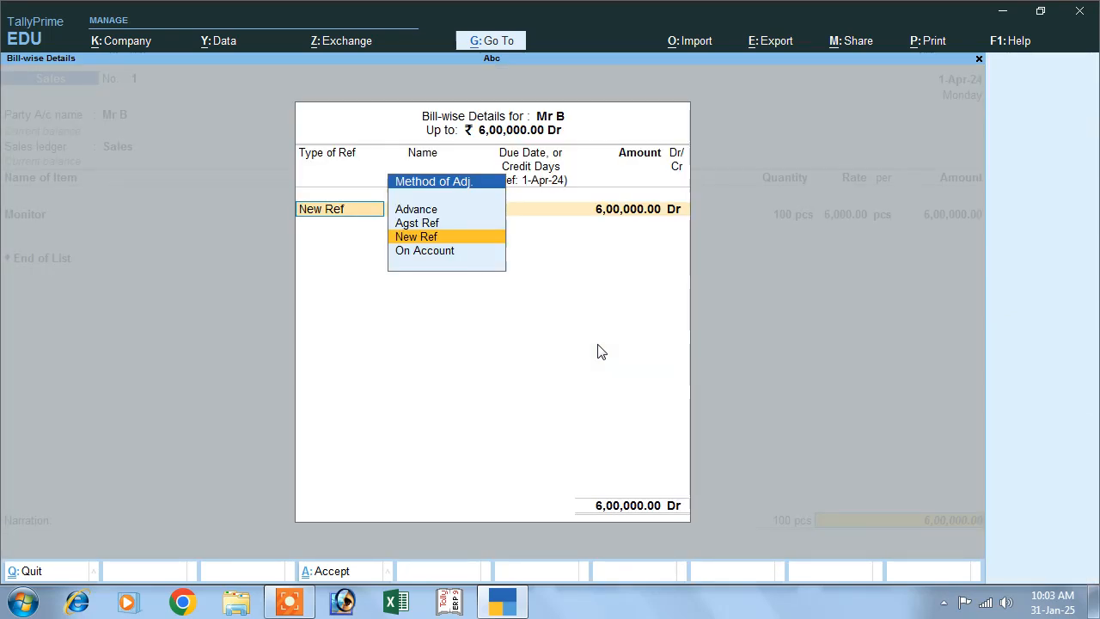
- Allocate the full sale amount to New Ref 1 with 10% interest per 30-Day Month and save the sales voucher
key(Return)
key(Return)
key(Return)
key(Return)
key(Return)
key(Return)
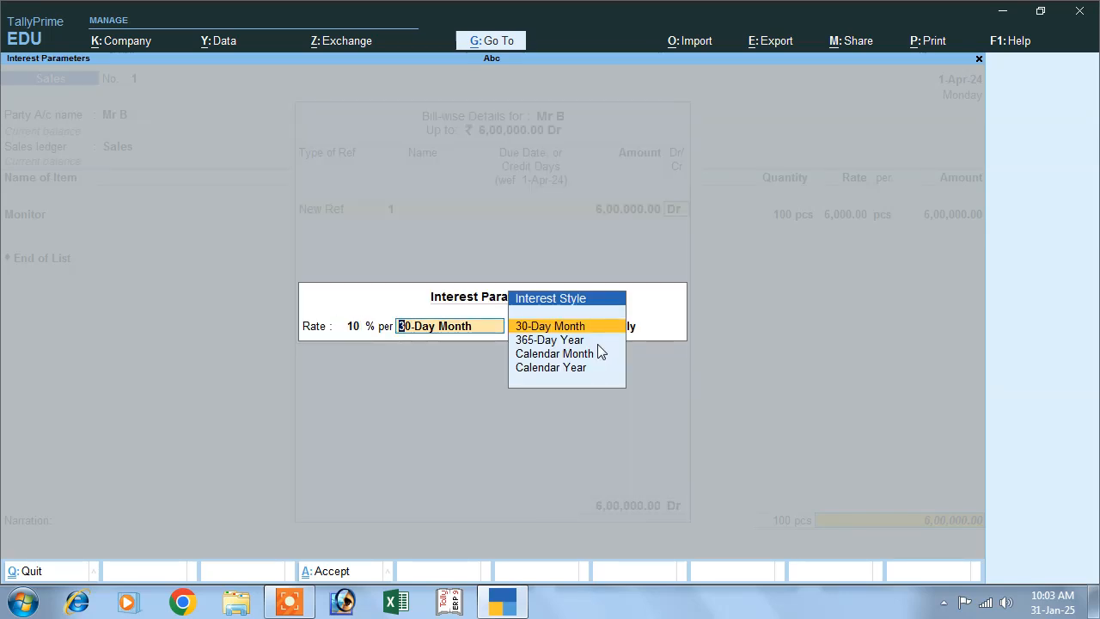
key(Return)
key(Return)
key(Return)
key(y)
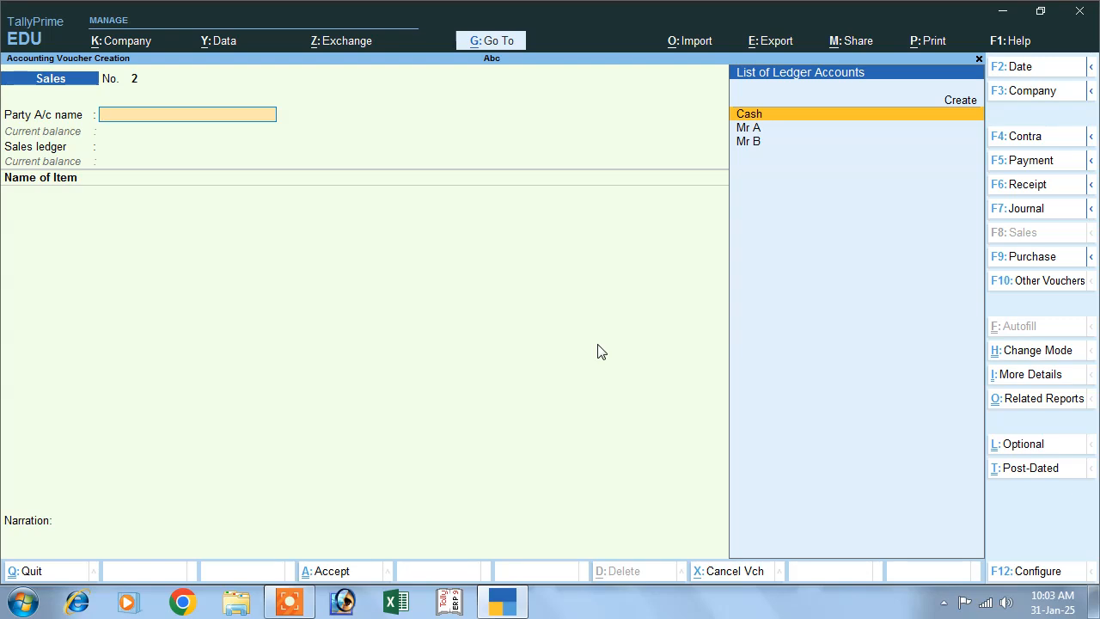
- Leave voucher entry and display the Interest Receivable report under Interest Calculations
key(Escape)
key(y)
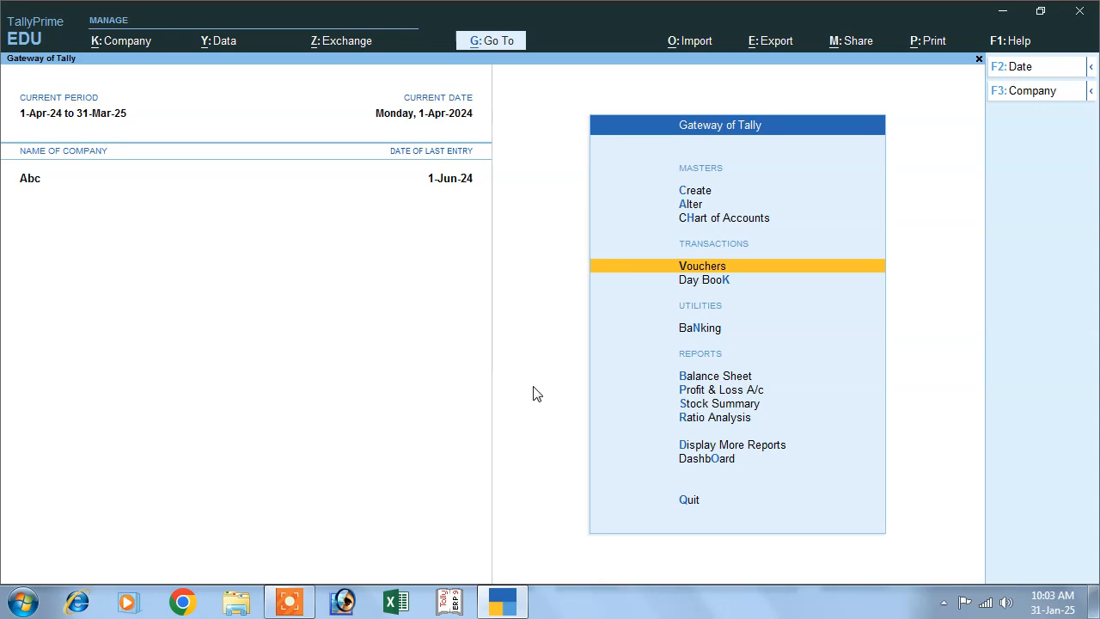
click(721, 447)
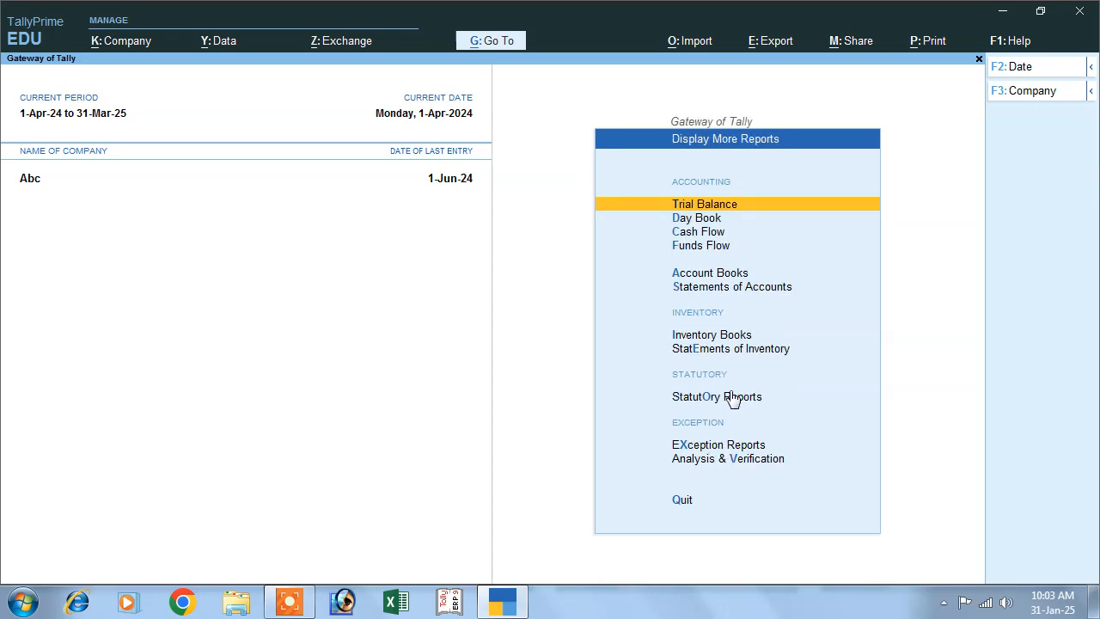
click(710, 288)
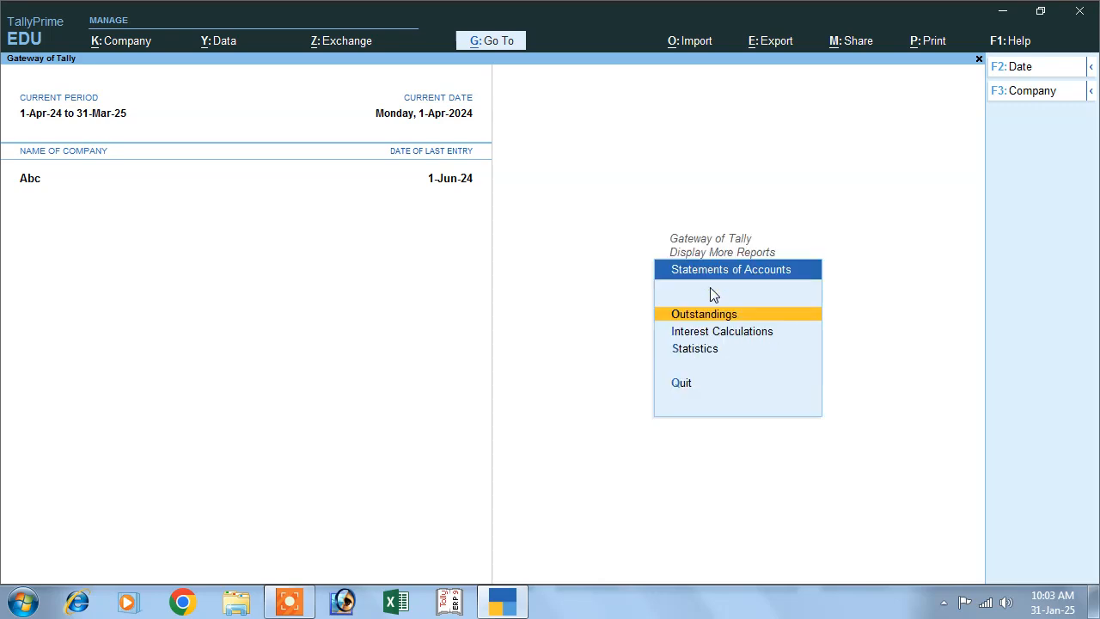
click(718, 330)
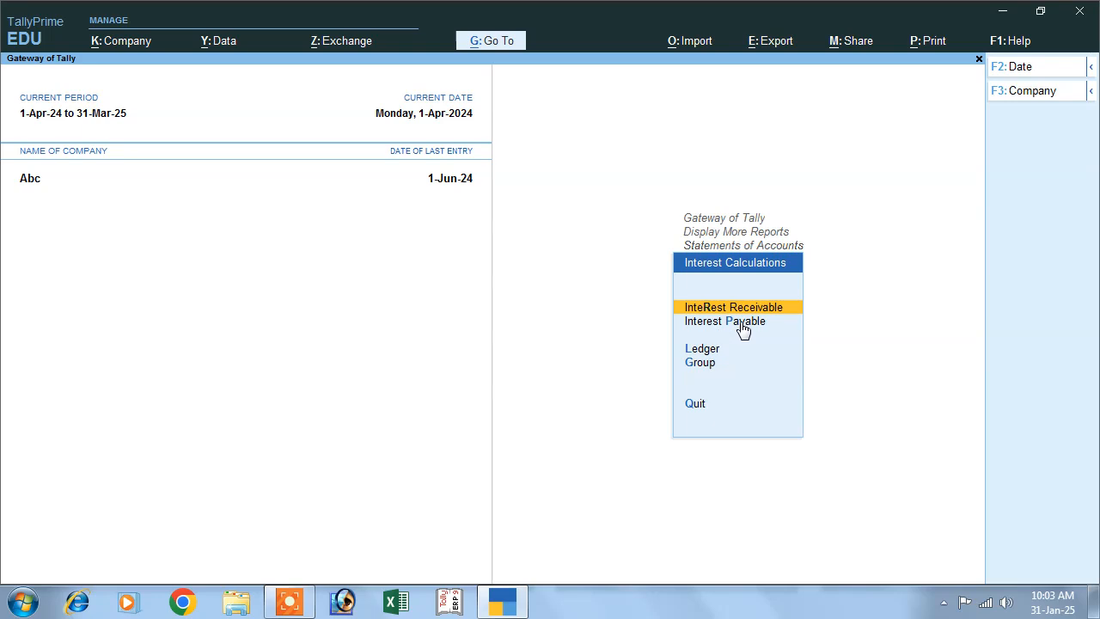
key(Return)
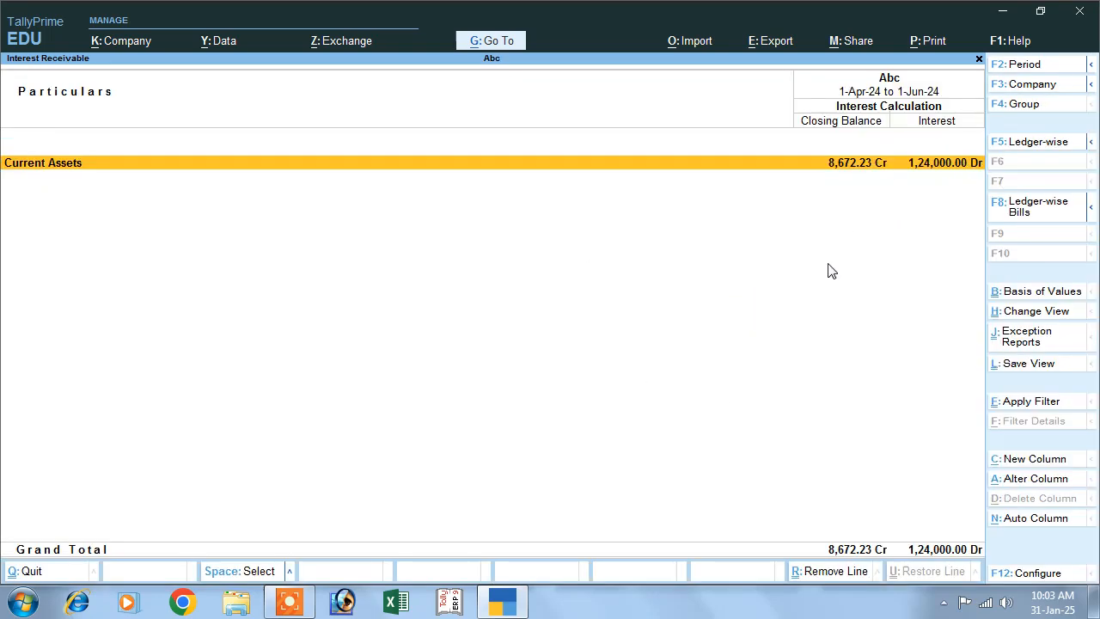
- View the interest receivable for the period 1-Apr-24 to 1-May-24 and return to the Gateway of Tally
key(F2)
key(Return)
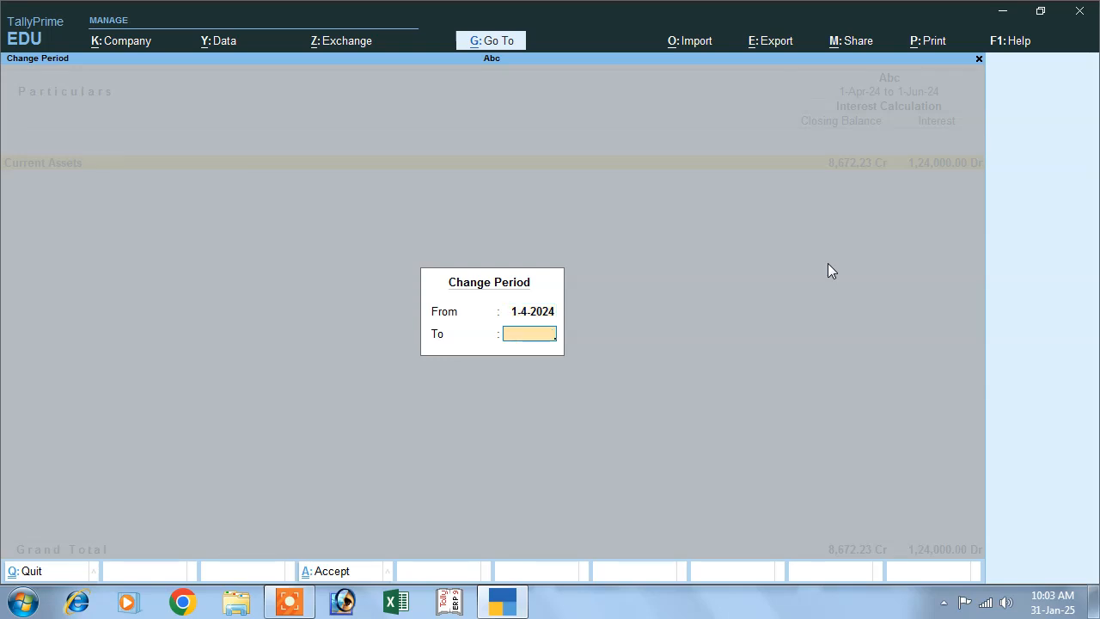
text(15)
key(BackSpace)
text(-5)
key(Return)
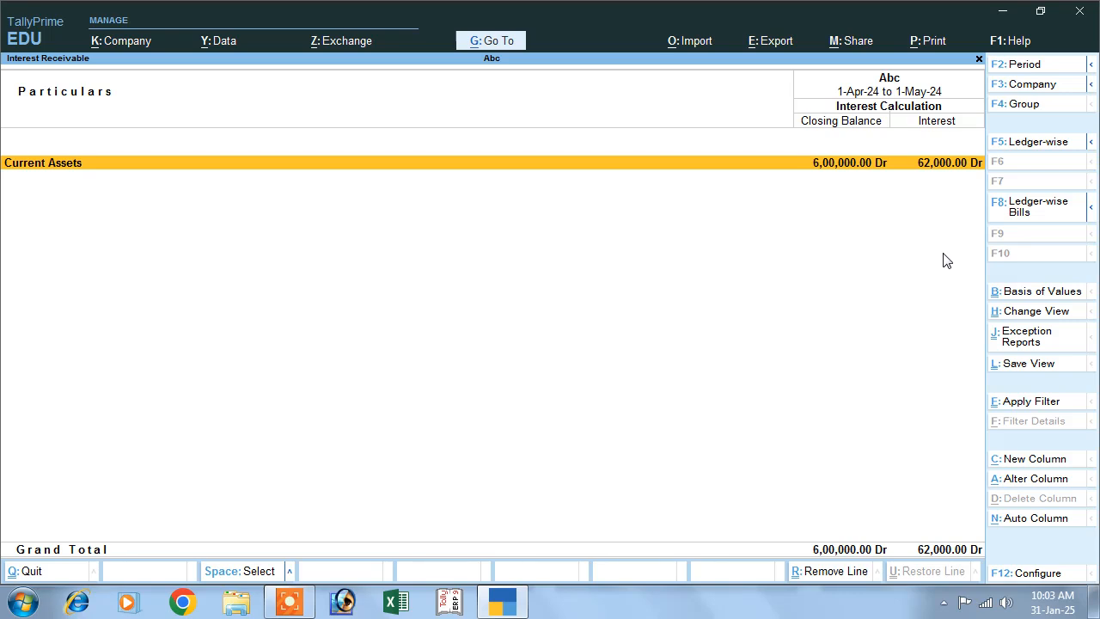
key(Escape)
key(Escape)
key(Escape)
key(Escape)
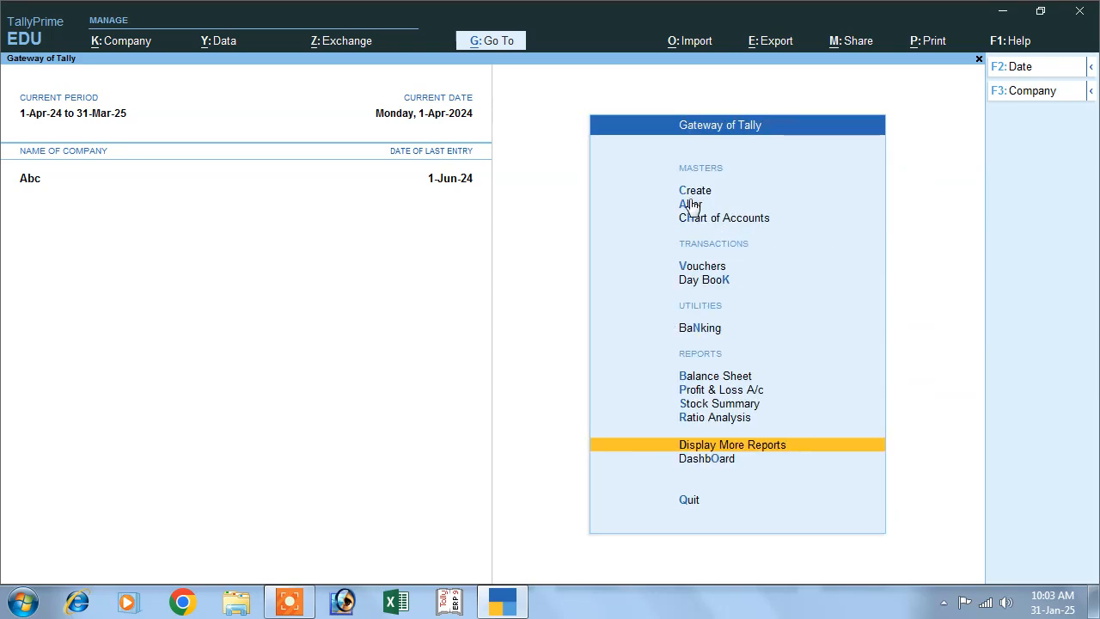
- Open the Debit Note voucher type for alteration
click(690, 204)
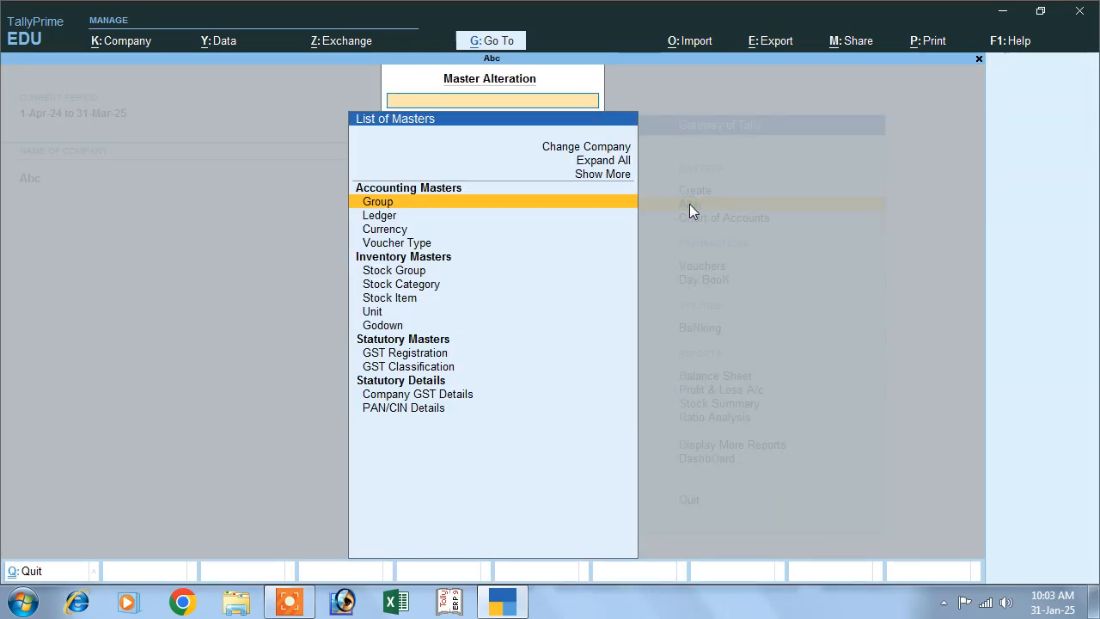
key(Down)
key(Down)
key(Down)
key(Return)
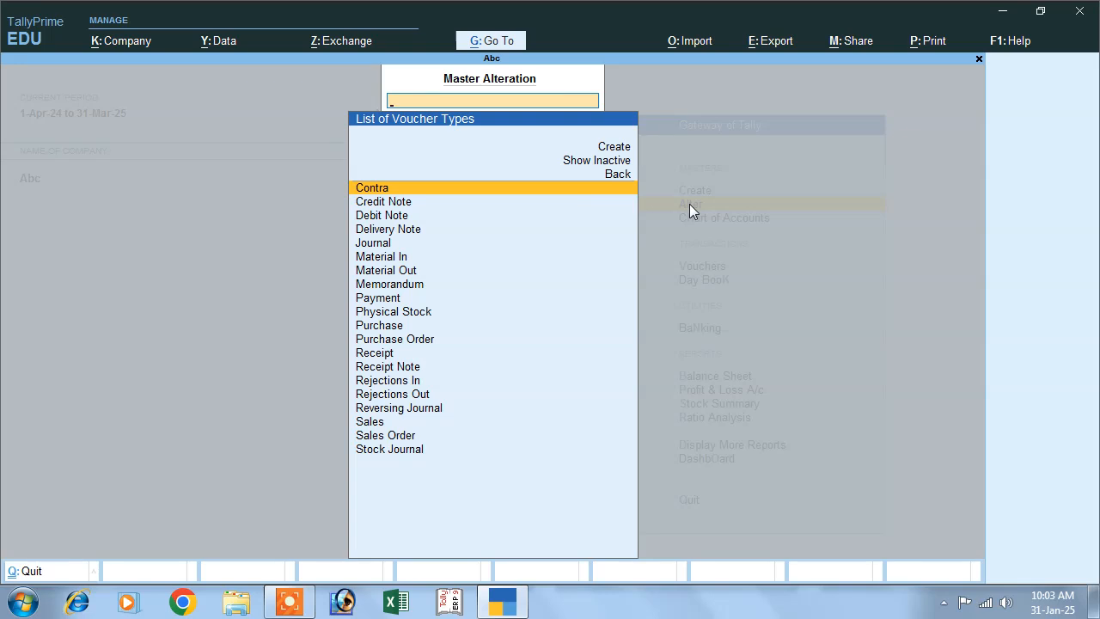
key(Down)
key(Down)
key(Return)
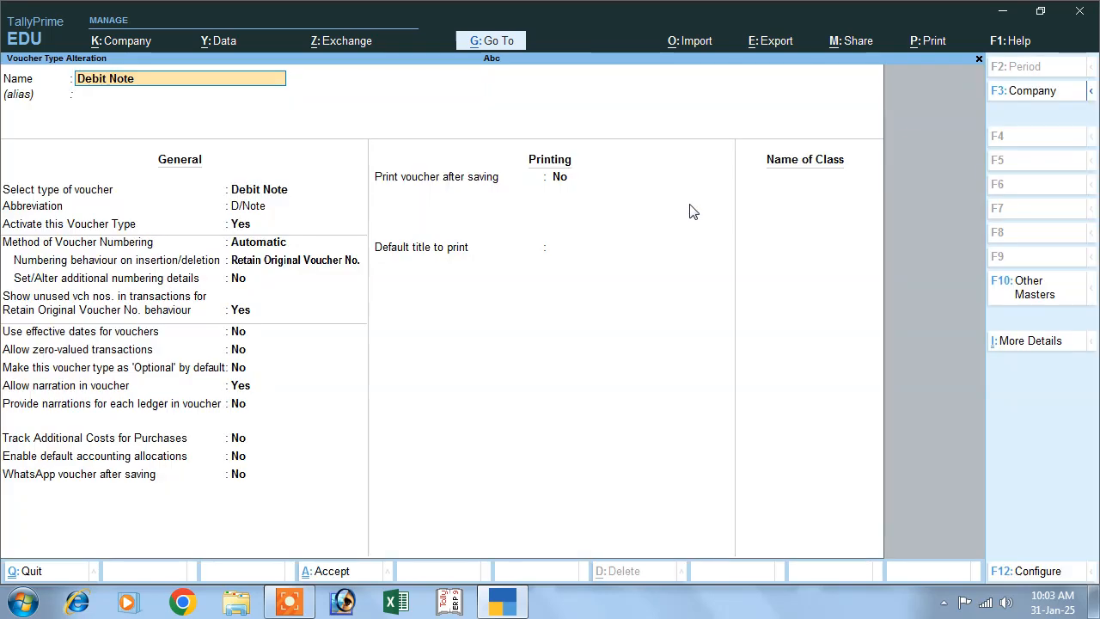
- Add a voucher class named Interesr Receipt to the Debit Note voucher type
click(782, 183)
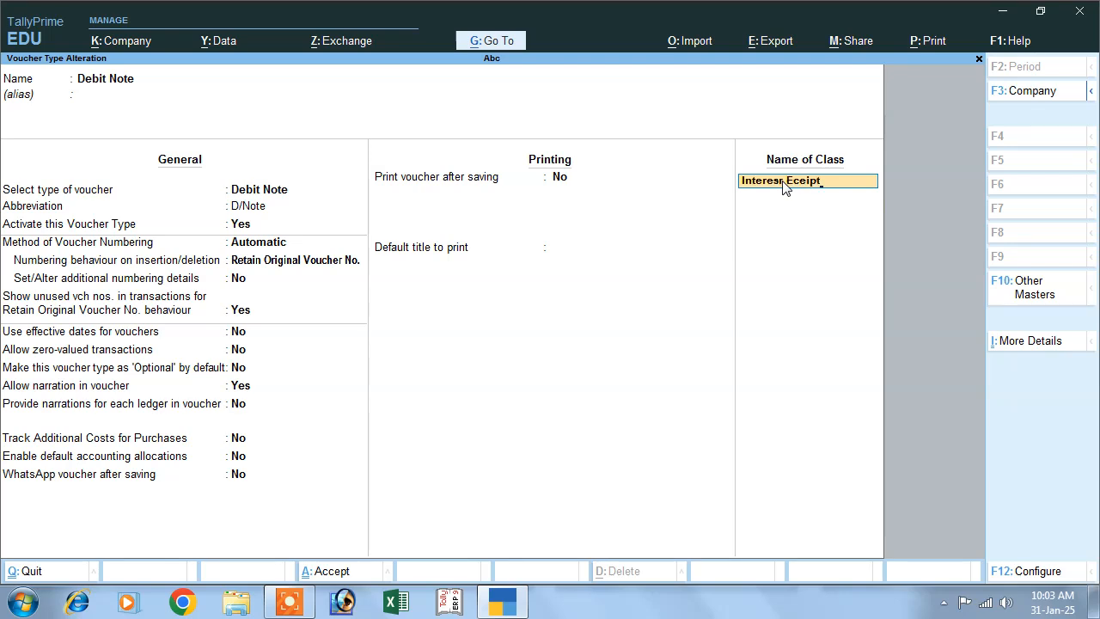
key(BackSpace)
key(BackSpace)
key(BackSpace)
key(BackSpace)
key(BackSpace)
text(Re)
key(Return)
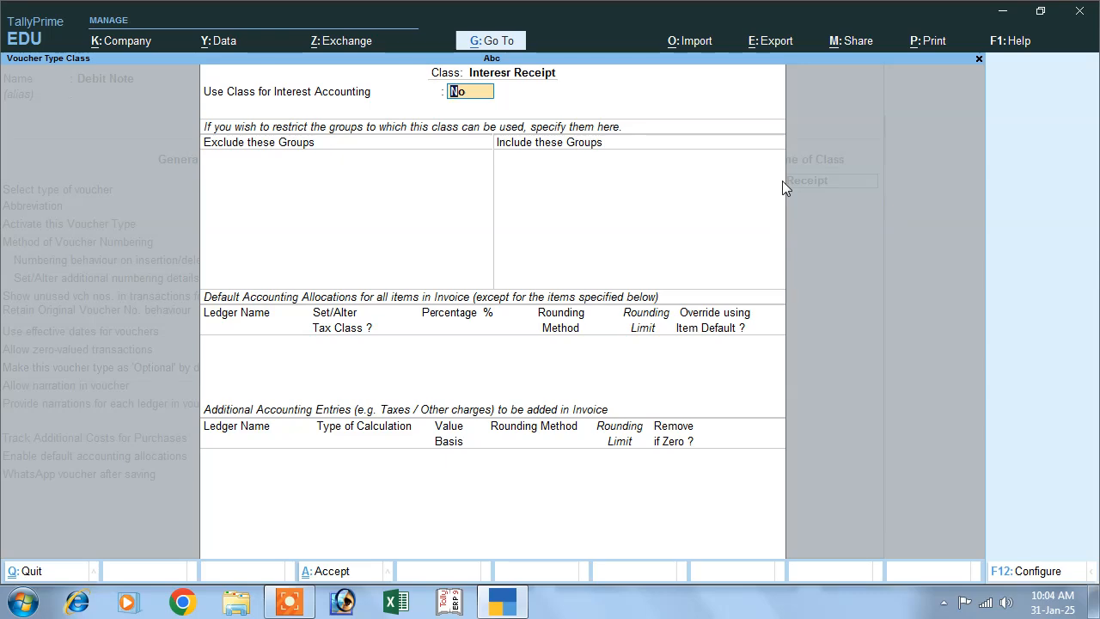
- Set Use Class for Interest Accounting and its follow-up option to Yes, and save the Debit Note voucher type
text(y)
key(Return)
text(y)
key(Return)
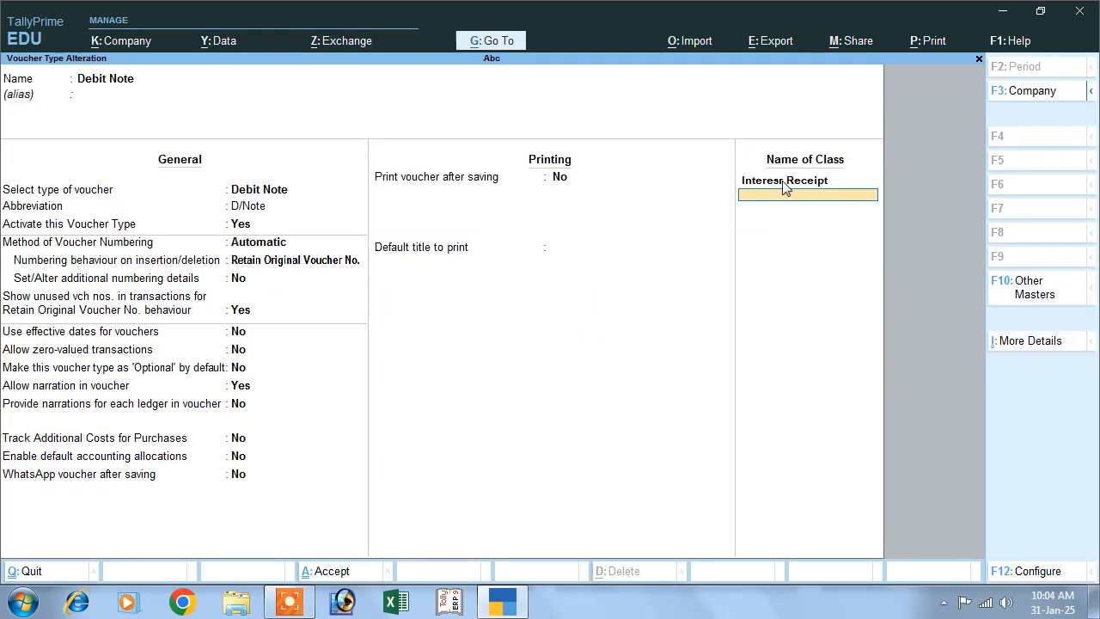
key(Return)
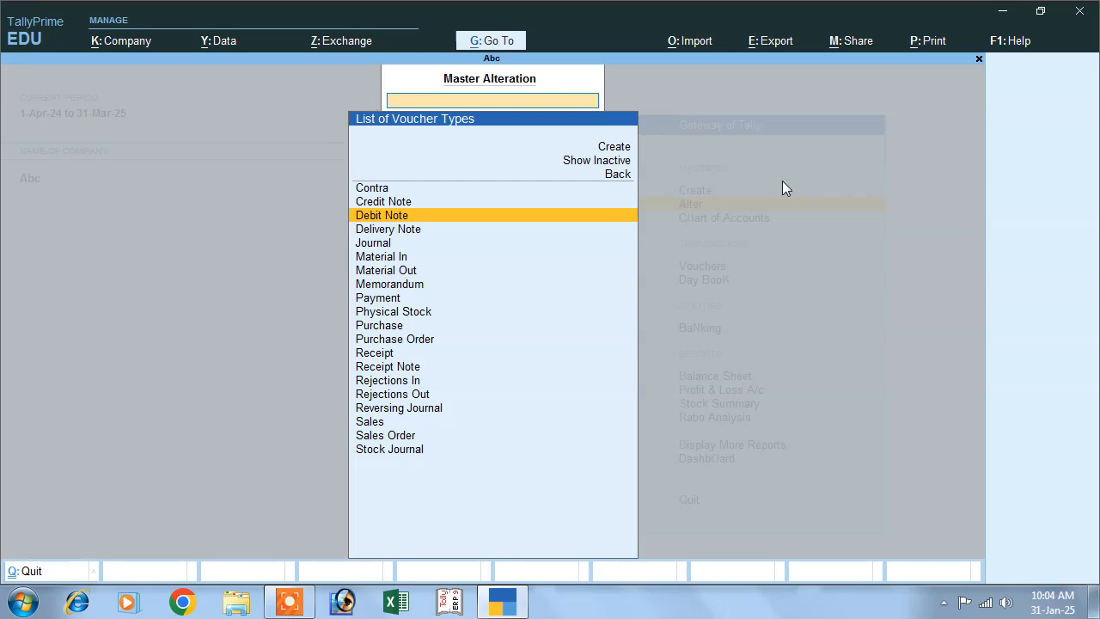
- Leave the master alteration and start a Debit Note voucher with the voucher class Interesr Receipt
key(Escape)
key(Escape)
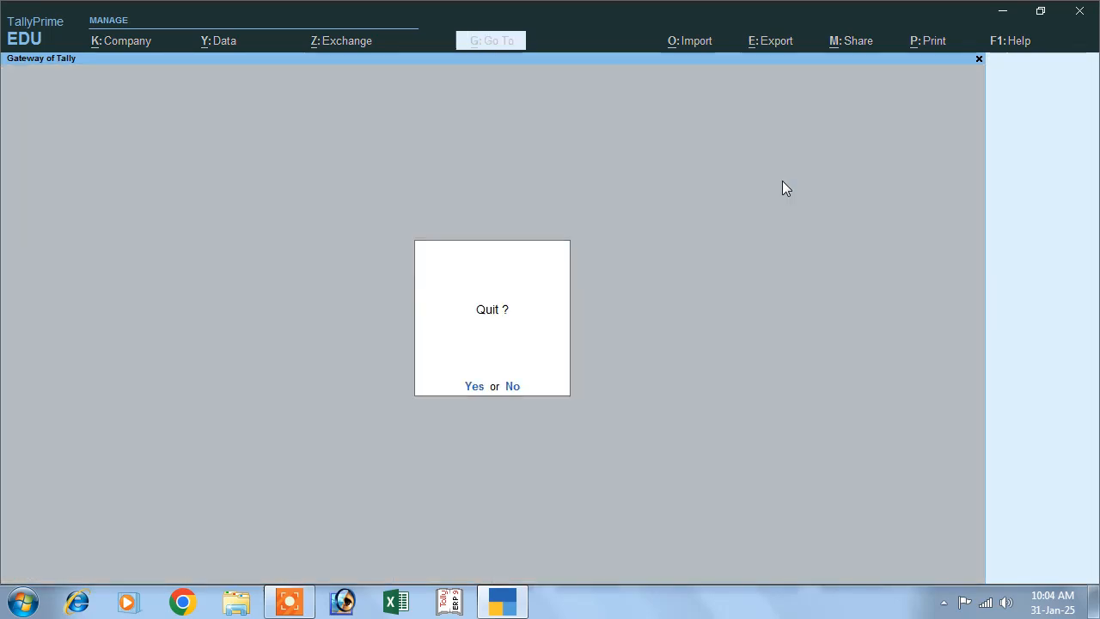
key(Escape)
key(Down)
key(Down)
key(Down)
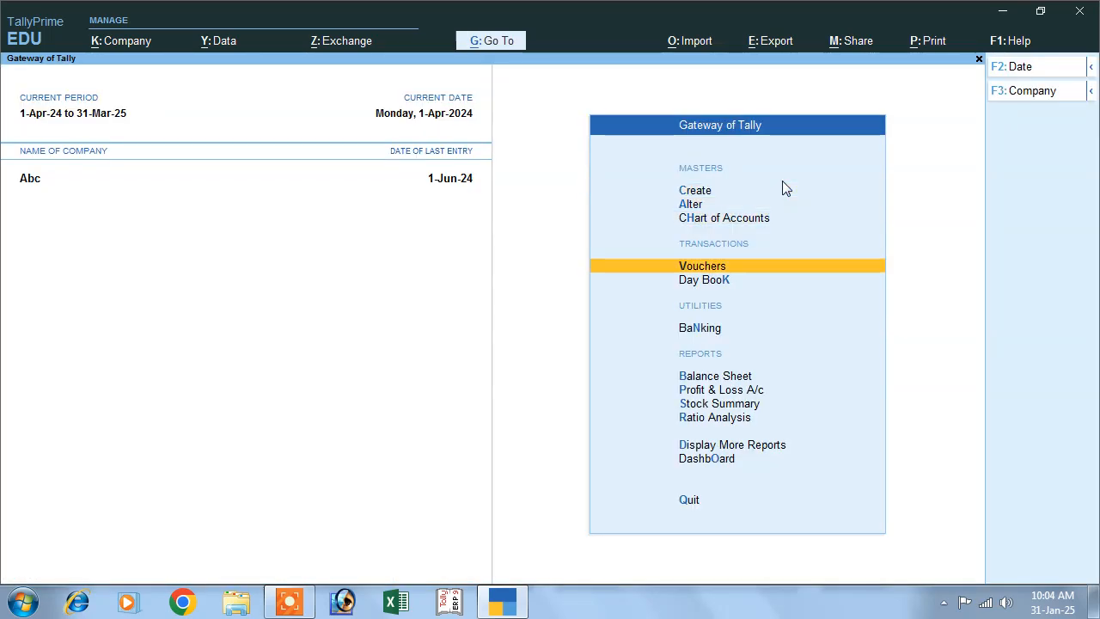
key(Return)
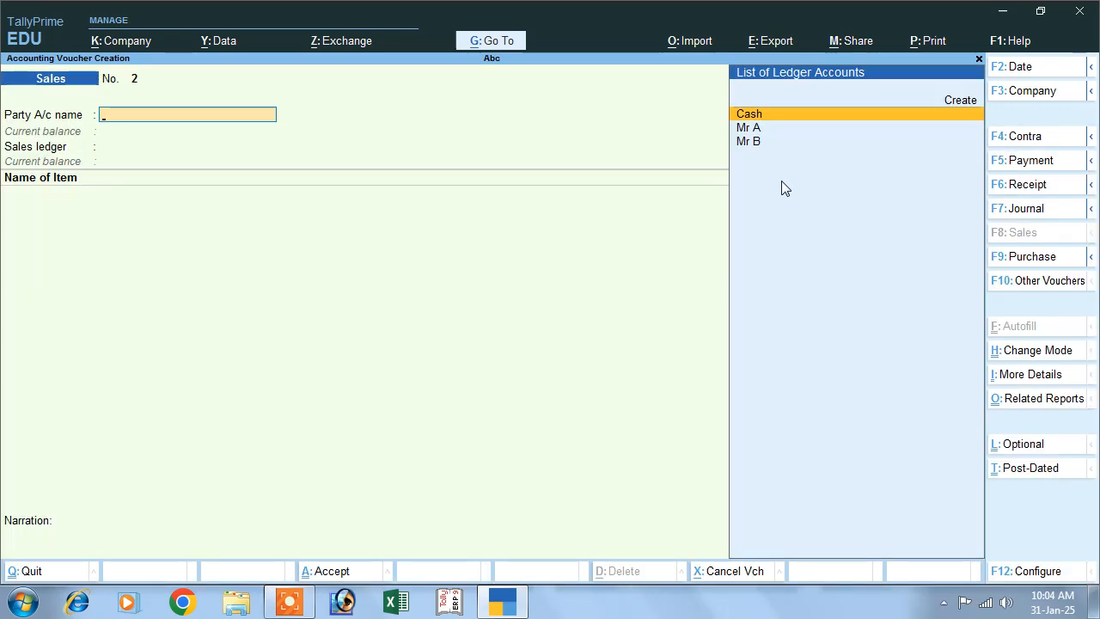
click(1014, 280)
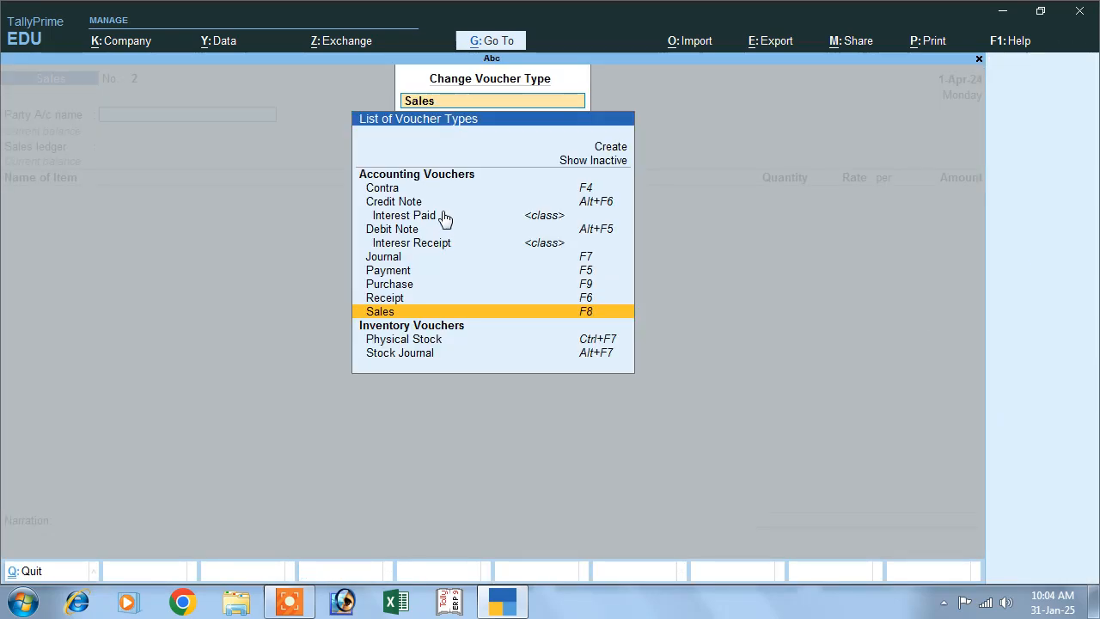
click(395, 230)
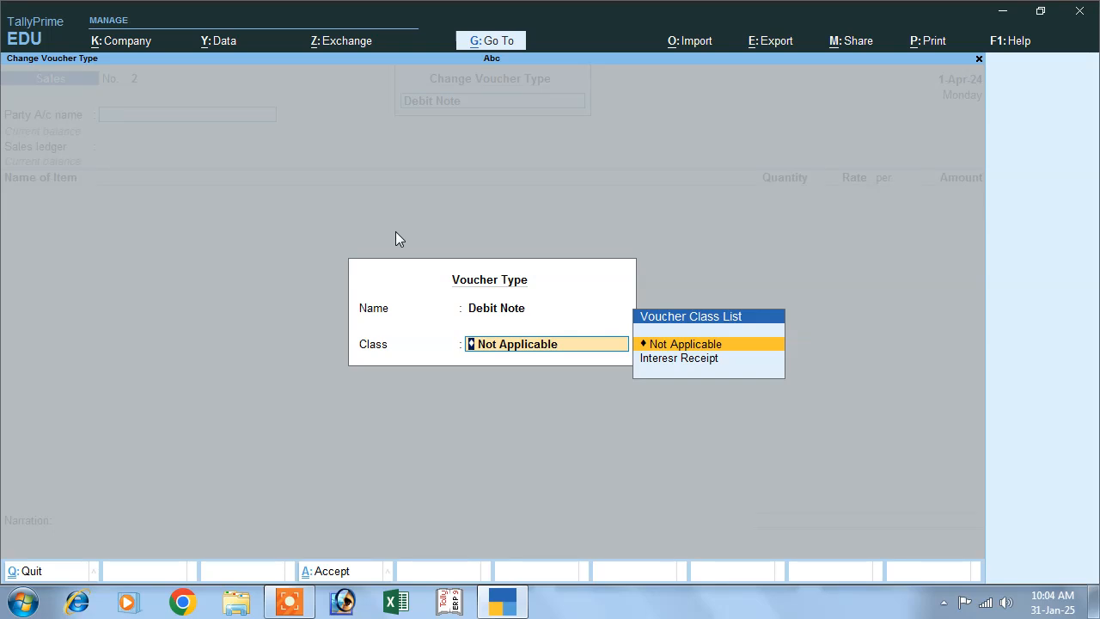
key(Down)
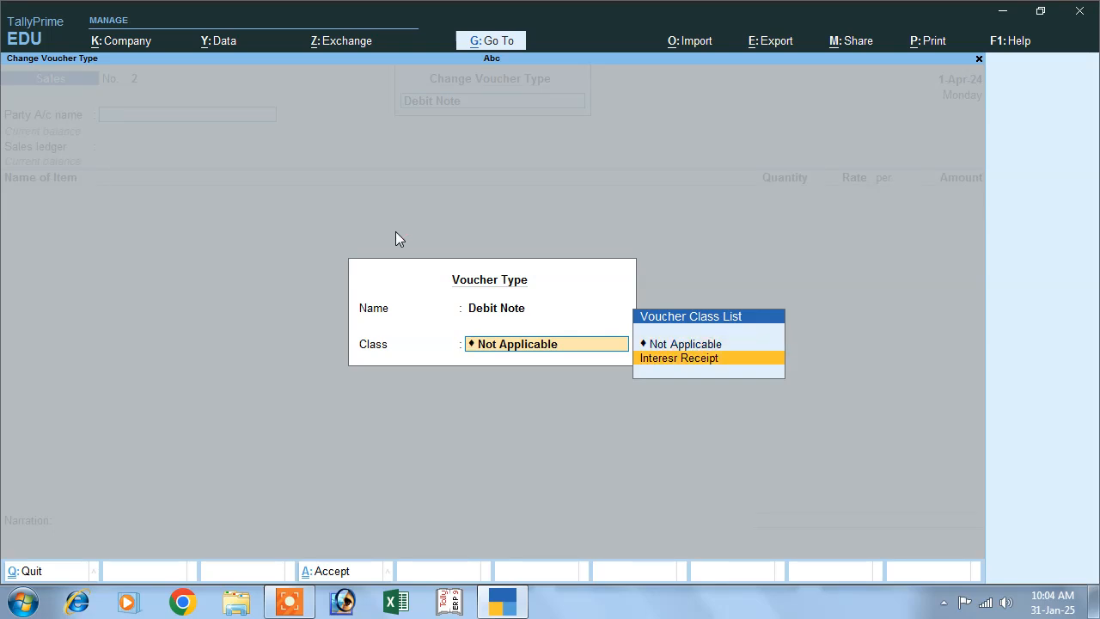
key(Return)
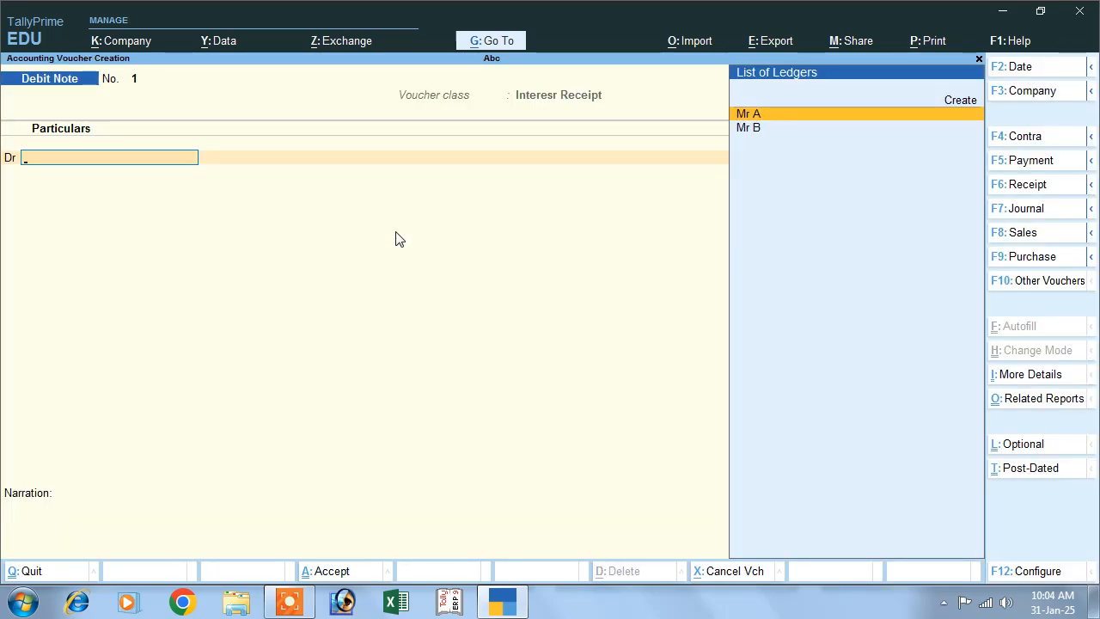
- Select the customer's ledger for the debit line and set the voucher date to 1-May-24
key(Down)
key(Return)
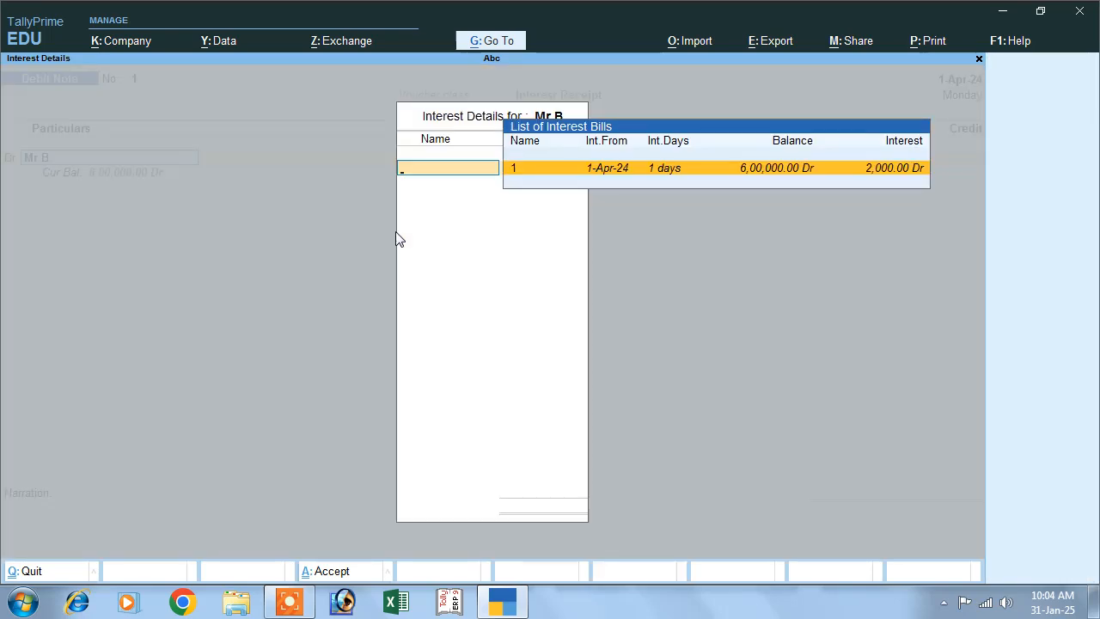
key(Escape)
key(y)
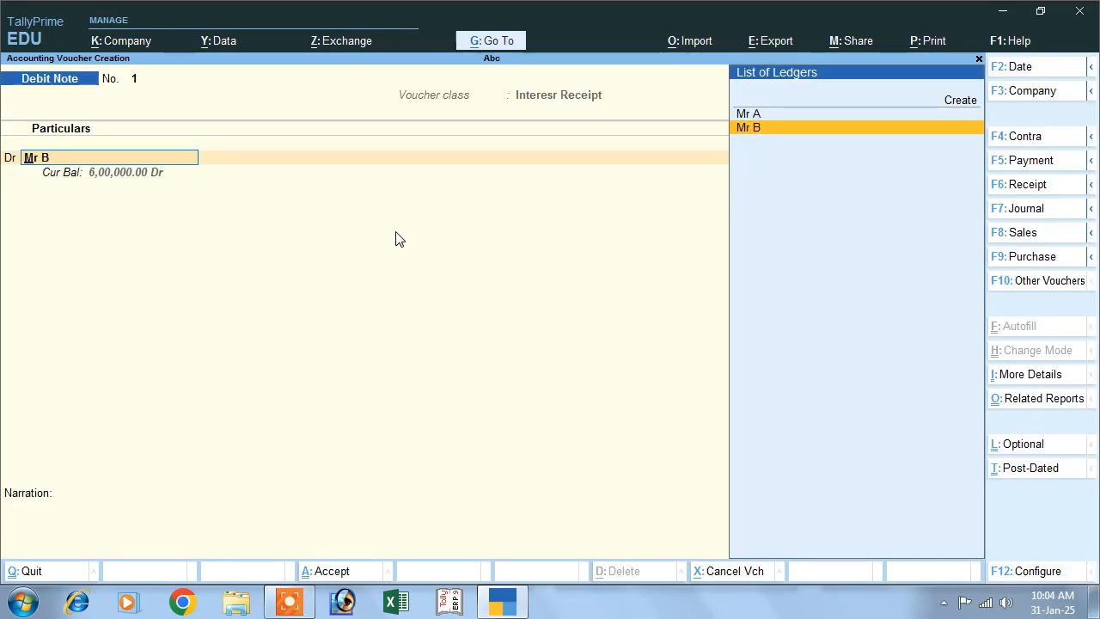
key(F2)
text(1)
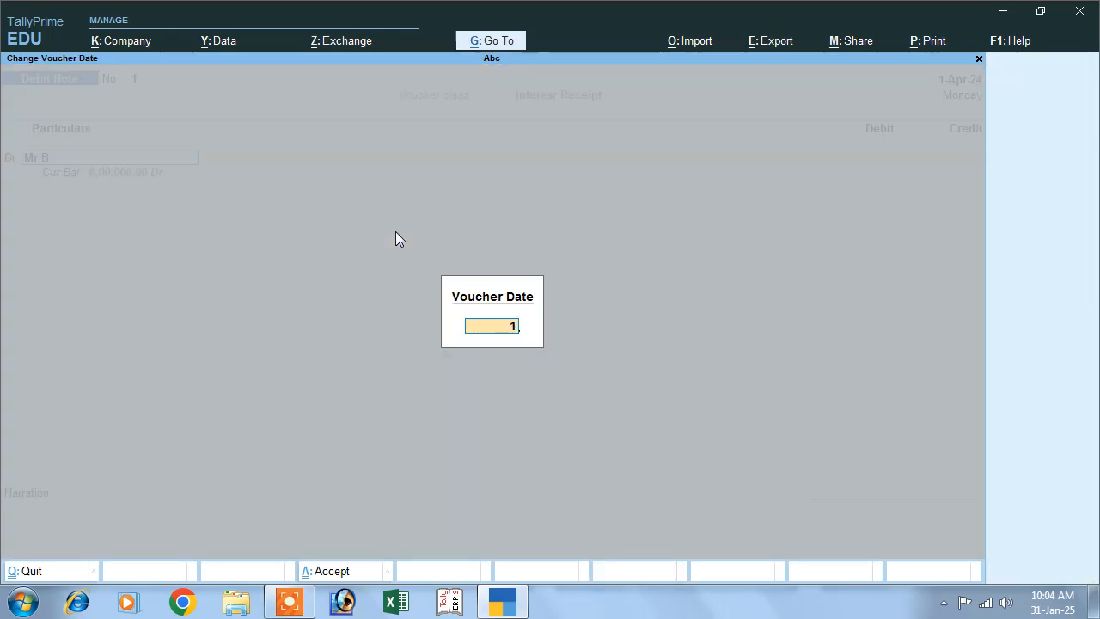
text(-4)
key(Return)
key(Return)
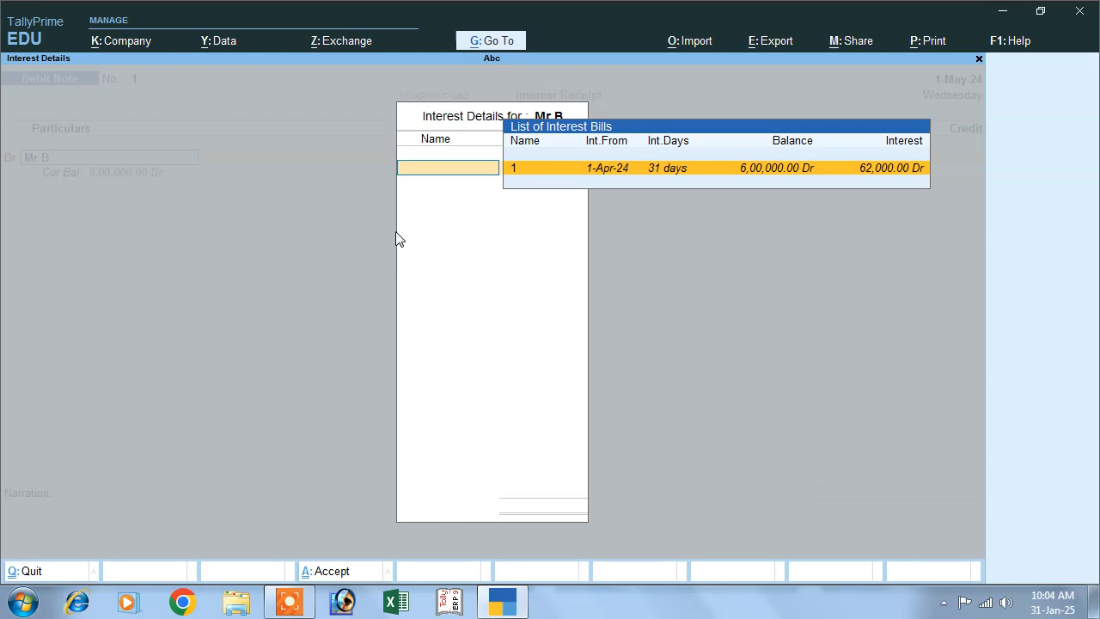
- Allocate interest bill 1 to the customer's debit line for 62,000.00
key(Return)
key(Return)
- Leave the dispatch and original invoice details blank and accept the default party details
key(Return)
key(Return)
key(Return)
key(Return)
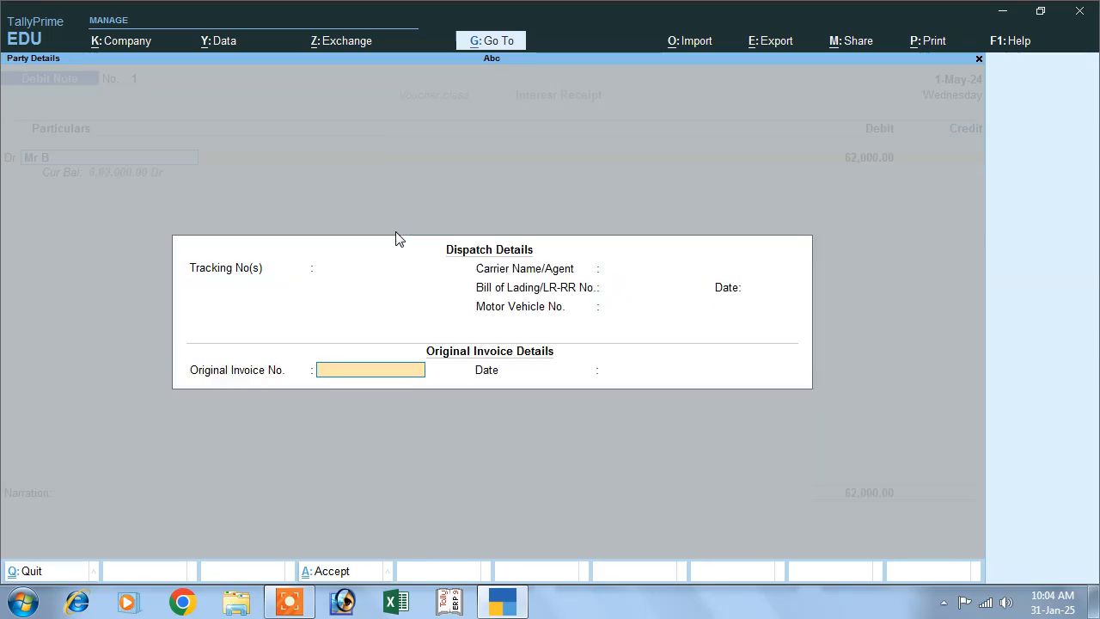
key(Return)
key(Return)
key(Return)
key(Return)
key(Return)
key(Return)
key(Return)
key(Return)
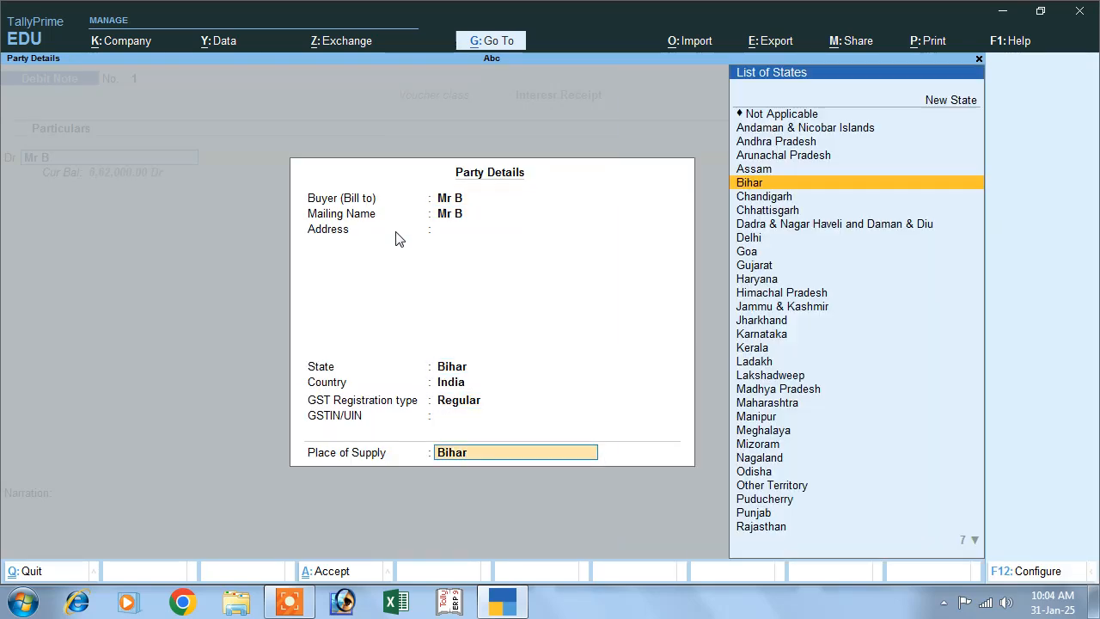
key(Return)
key(Return)
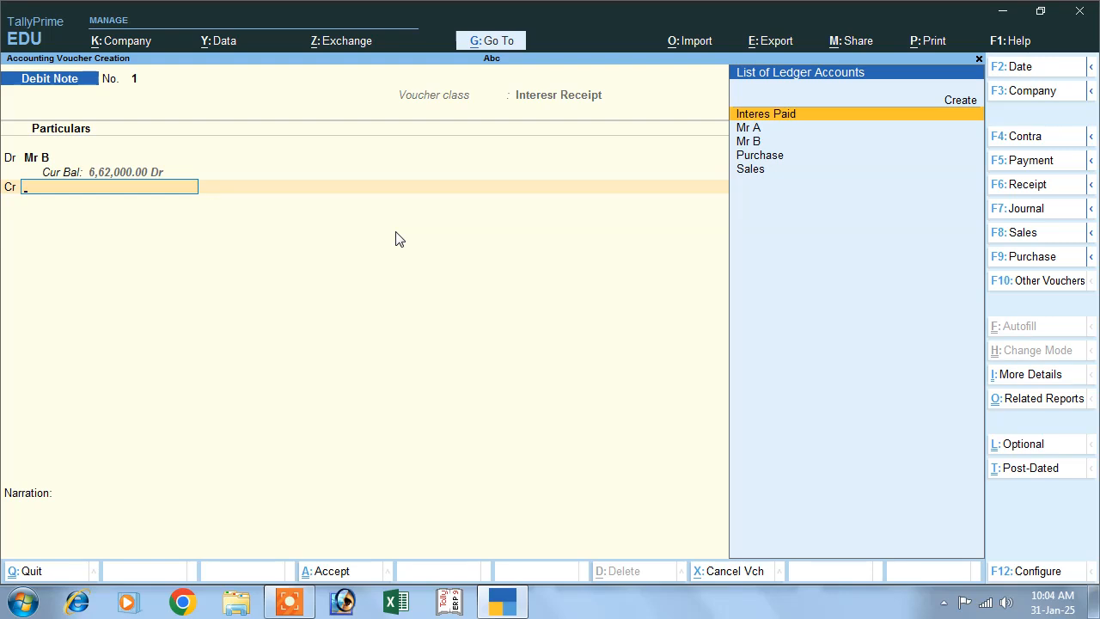
- Create a new ledger named Interest Receipt for the credit line of the debit note
click(960, 100)
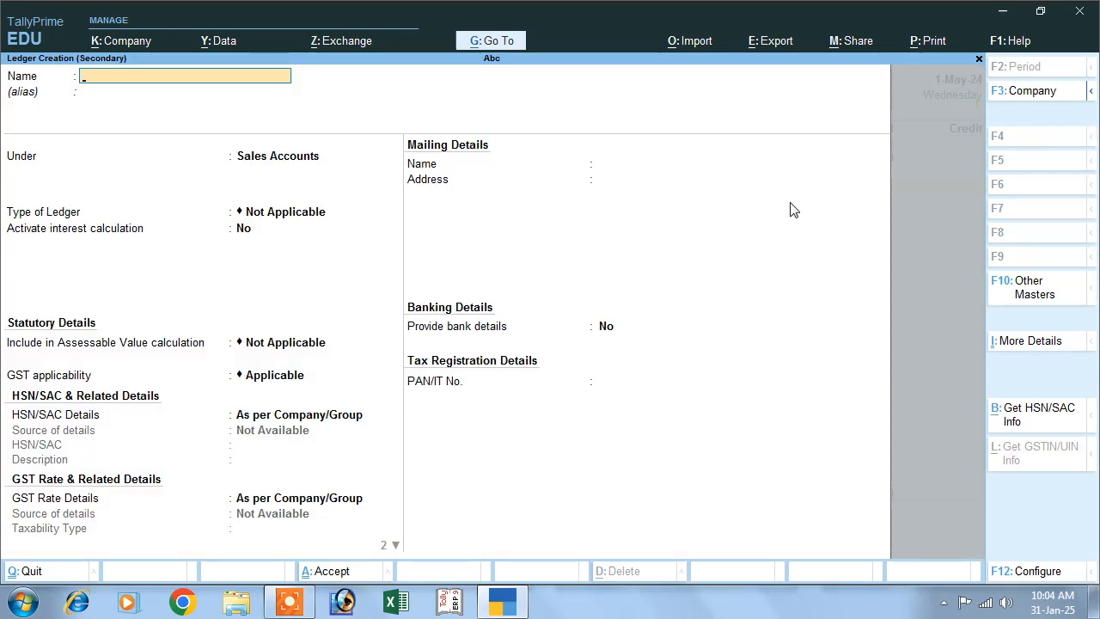
text(Interest Receipt)
key(Return)
key(Return)
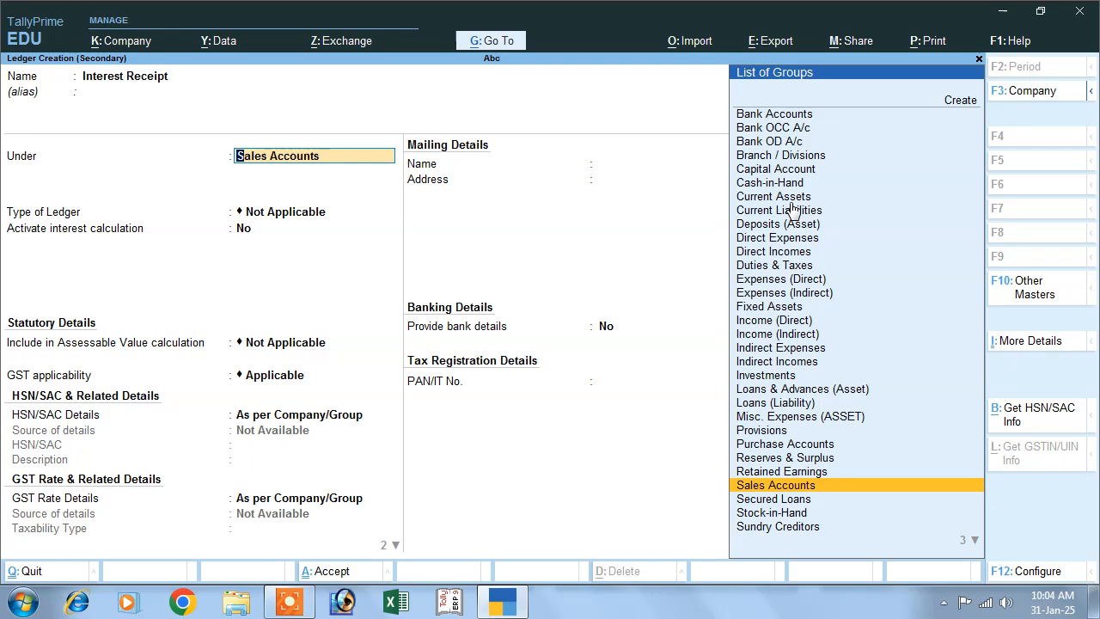
- Group the Interest Receipt ledger under Indirect Incomes, keep Services as its type of supply, and save it
text(I)
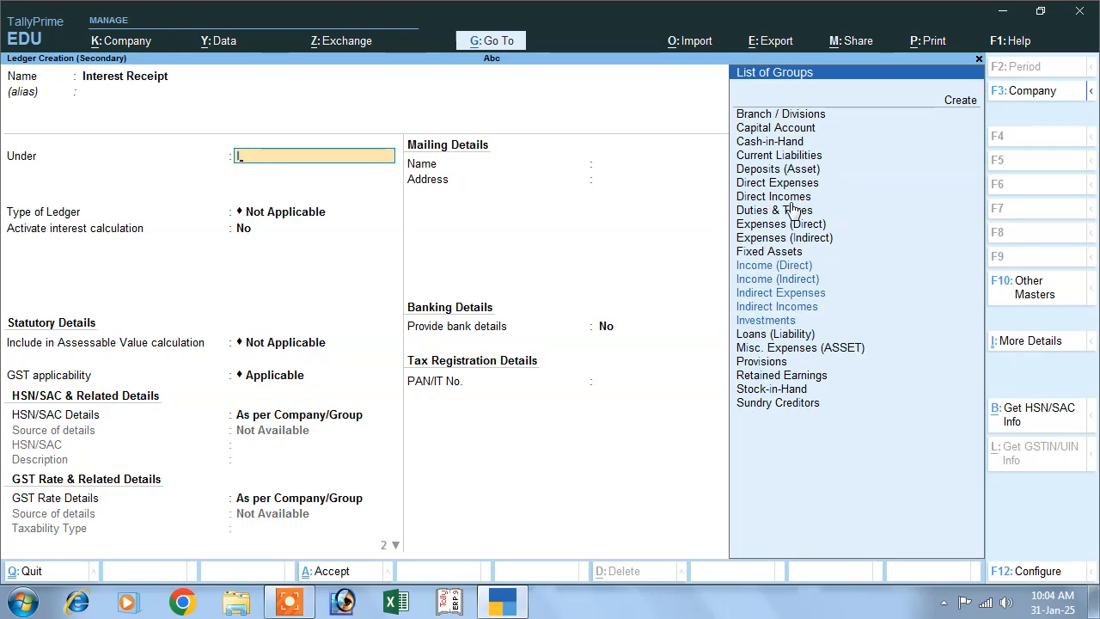
key(Down)
key(Down)
key(Down)
key(Return)
key(Return)
key(Return)
key(Return)
key(Return)
key(Return)
key(Return)
key(Return)
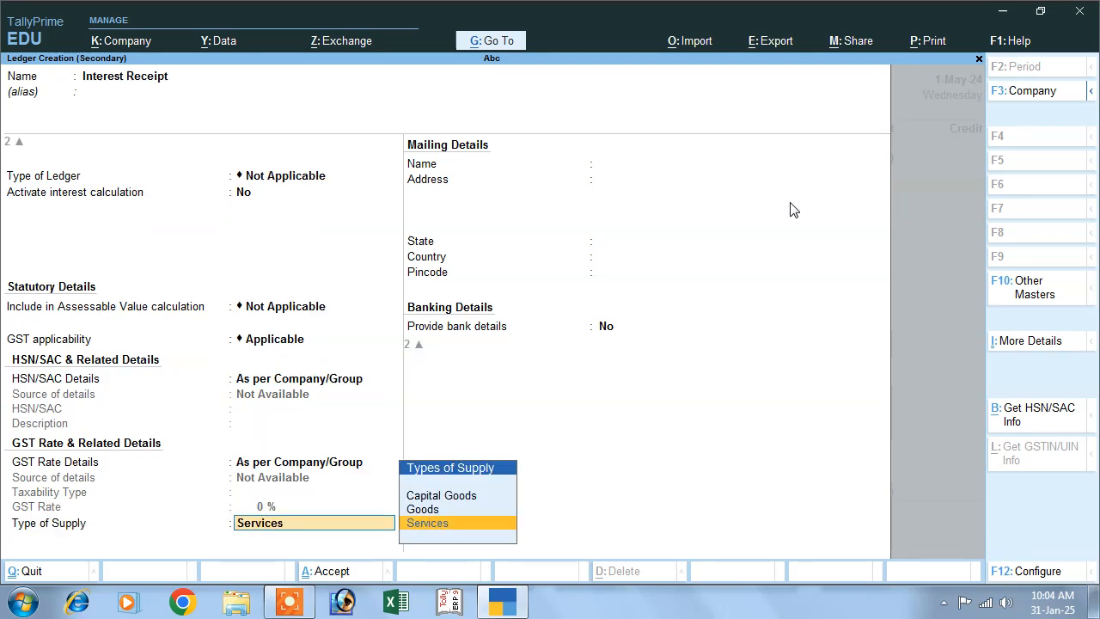
key(Return)
key(Return)
key(Return)
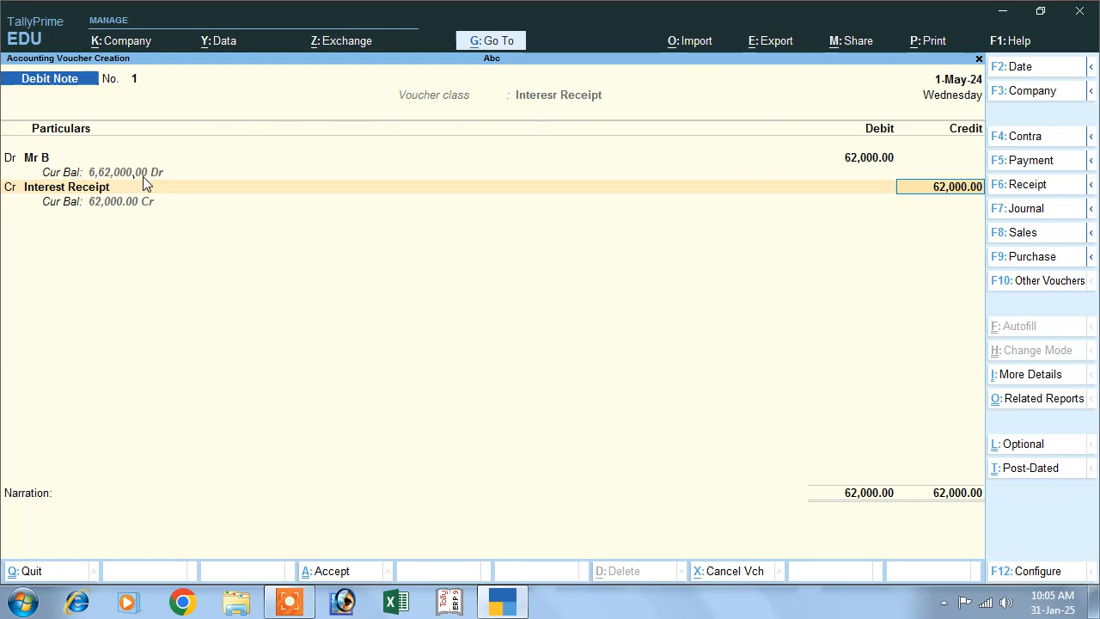
- Credit Interest Receipt with 62,000.00, save the debit note without narration and leave voucher entry
key(Return)
key(Return)
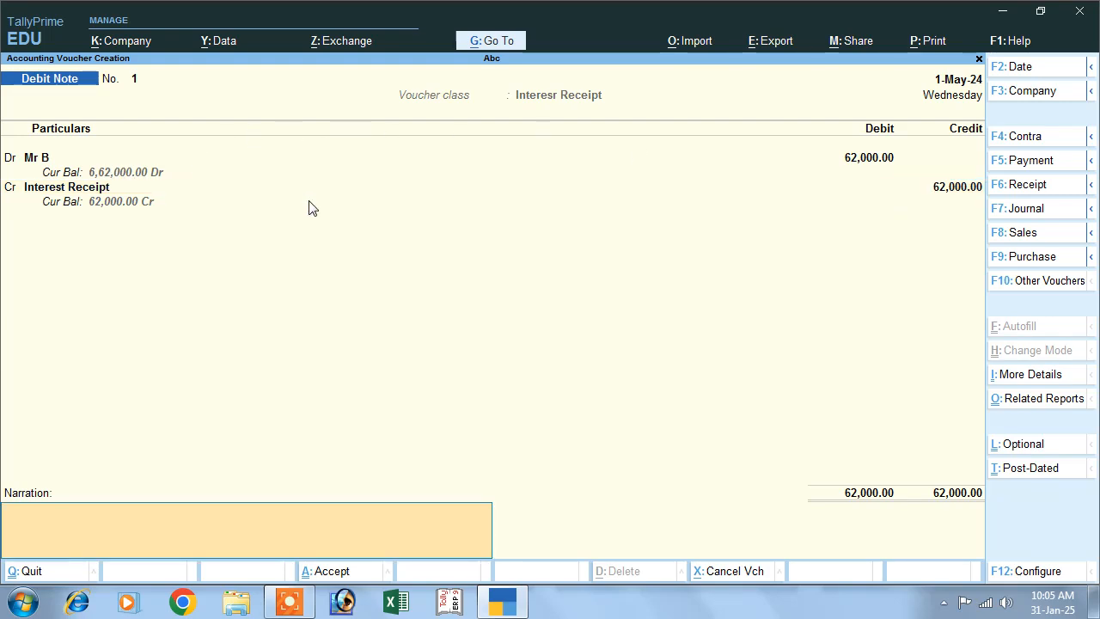
key(Return)
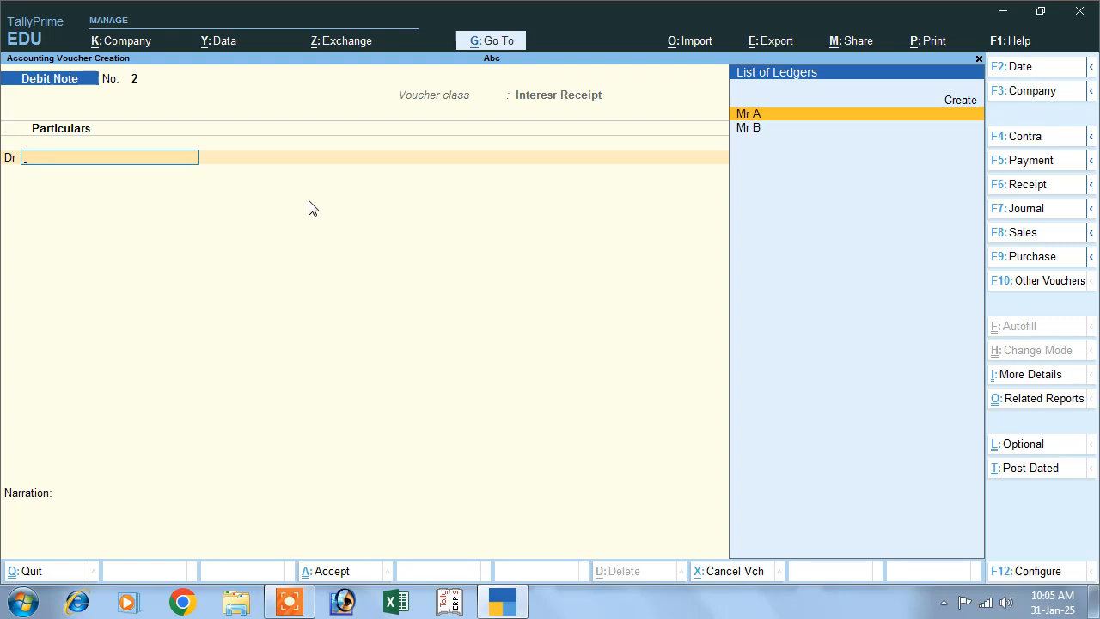
key(Escape)
key(Return)
- Open the Interest Receivable report from the interest calculations in the statements of accounts
key(Down)
key(Down)
key(Down)
key(Down)
key(Down)
key(Down)
key(Down)
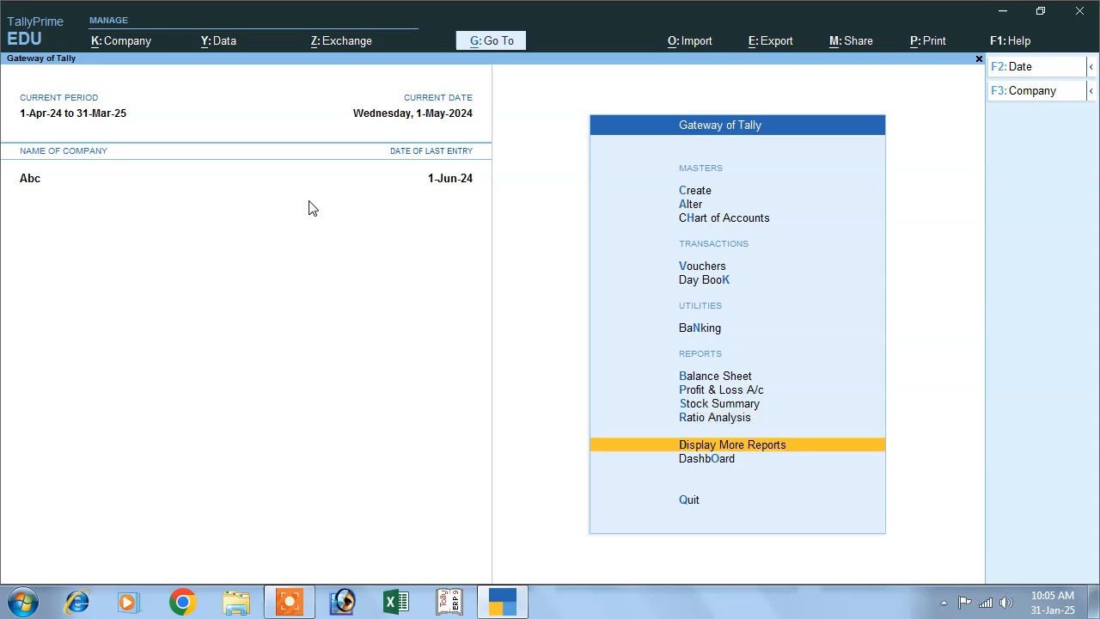
key(Return)
key(Down)
key(Down)
key(Down)
key(Down)
key(Down)
key(Return)
key(Down)
key(Return)
key(Down)
key(Up)
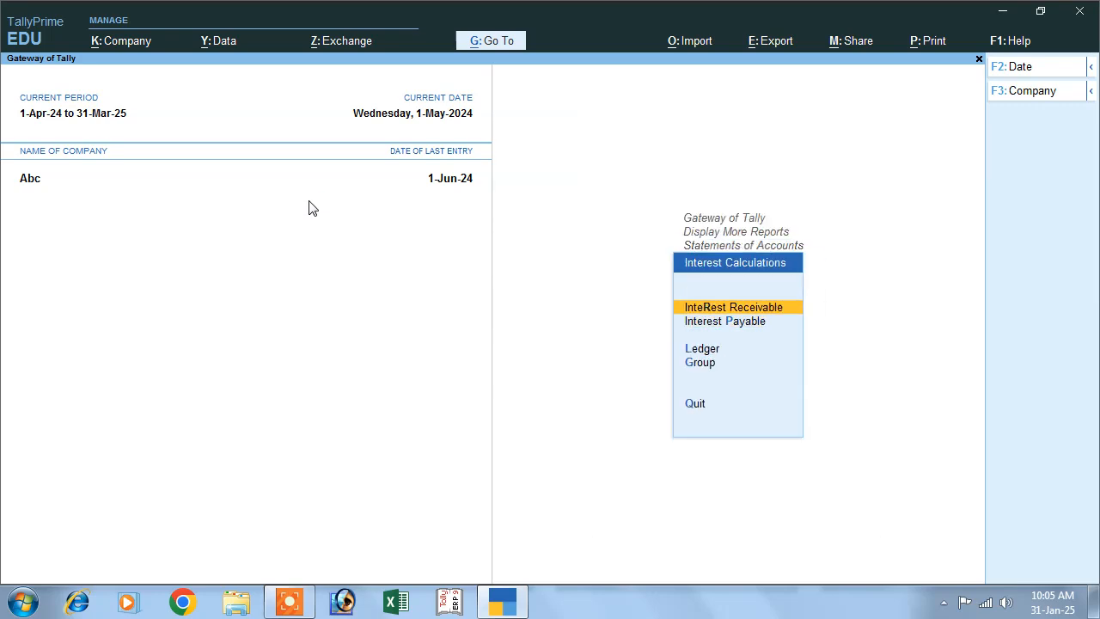
key(Return)
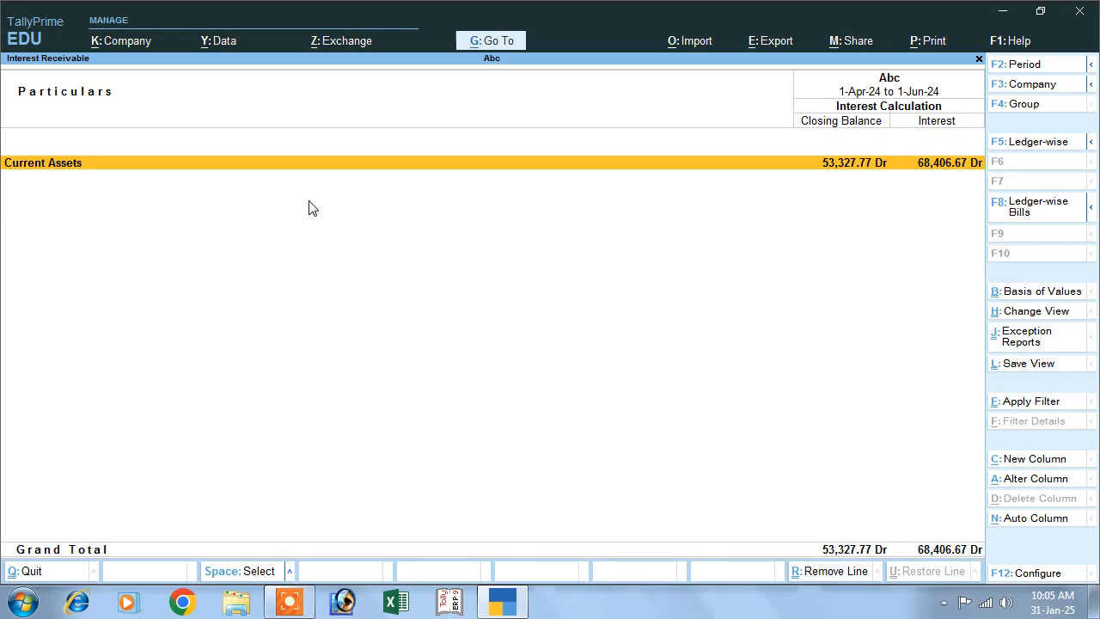
- View the interest receivable for the period 1-May-24 to 1-Jun-24 and return to the Gateway of Tally
key(F2)
text(1-5-)
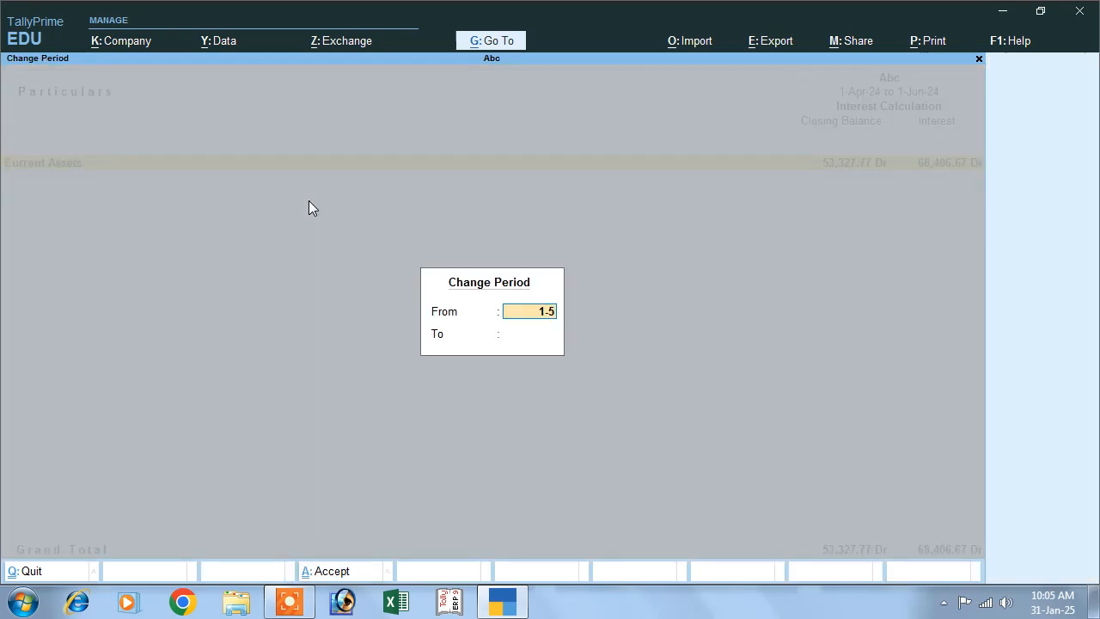
key(Return)
text(16-)
key(BackSpace)
key(BackSpace)
text(-6)
key(Return)
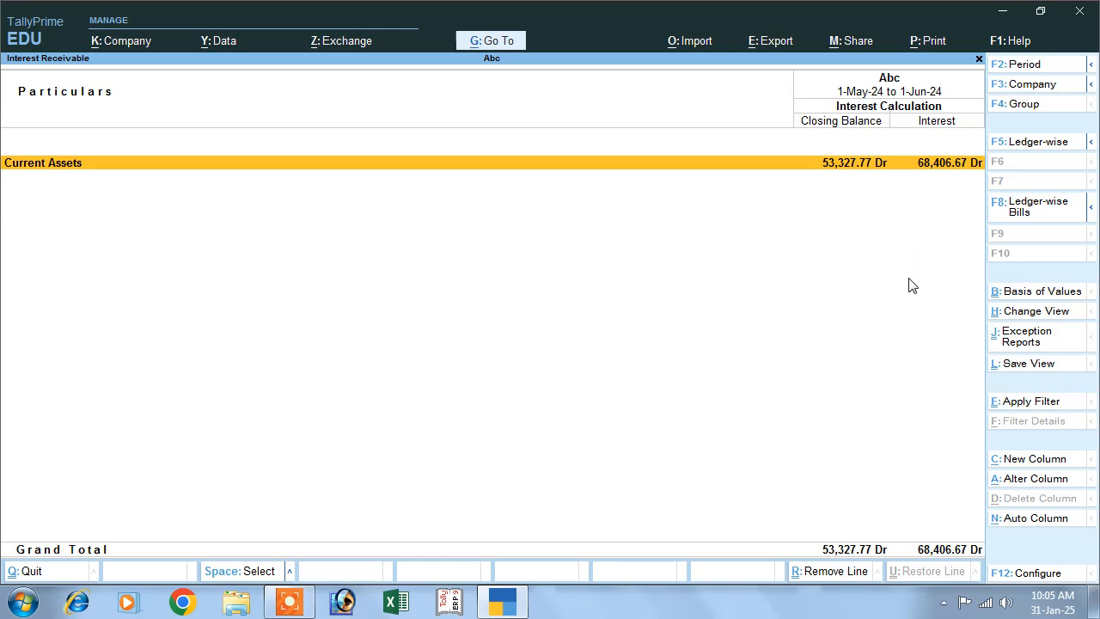
key(Escape)
key(Escape)
key(Escape)
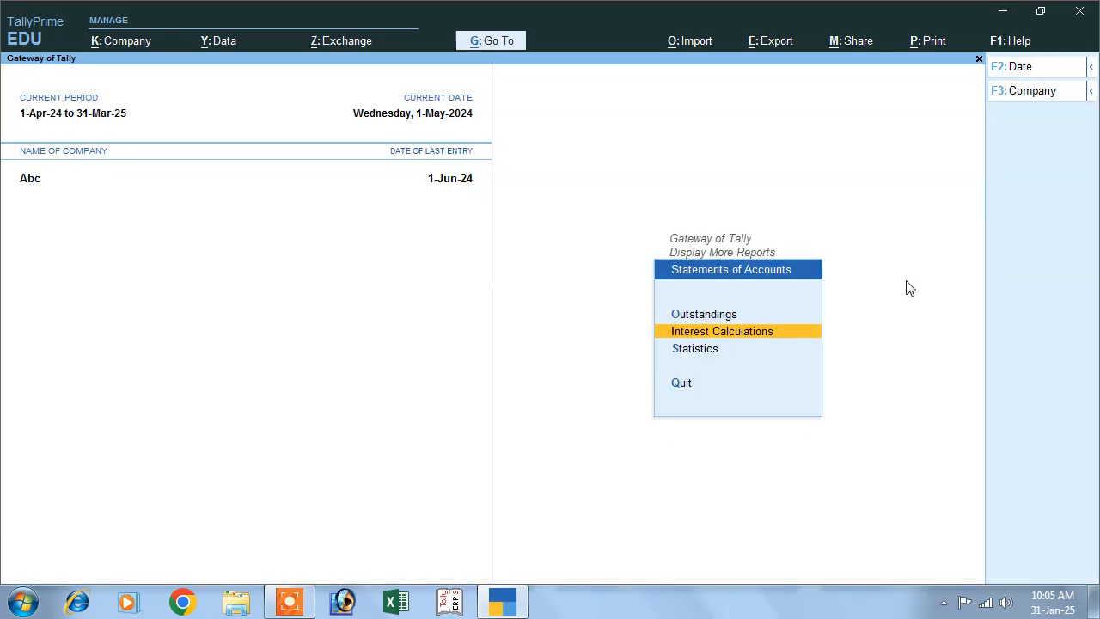
key(Escape)
- Start a second Debit Note voucher of class Interesr Receipt and date it 1-Jun-24
key(Up)
key(Up)
key(Up)
key(Up)
key(Up)
key(Up)
key(Up)
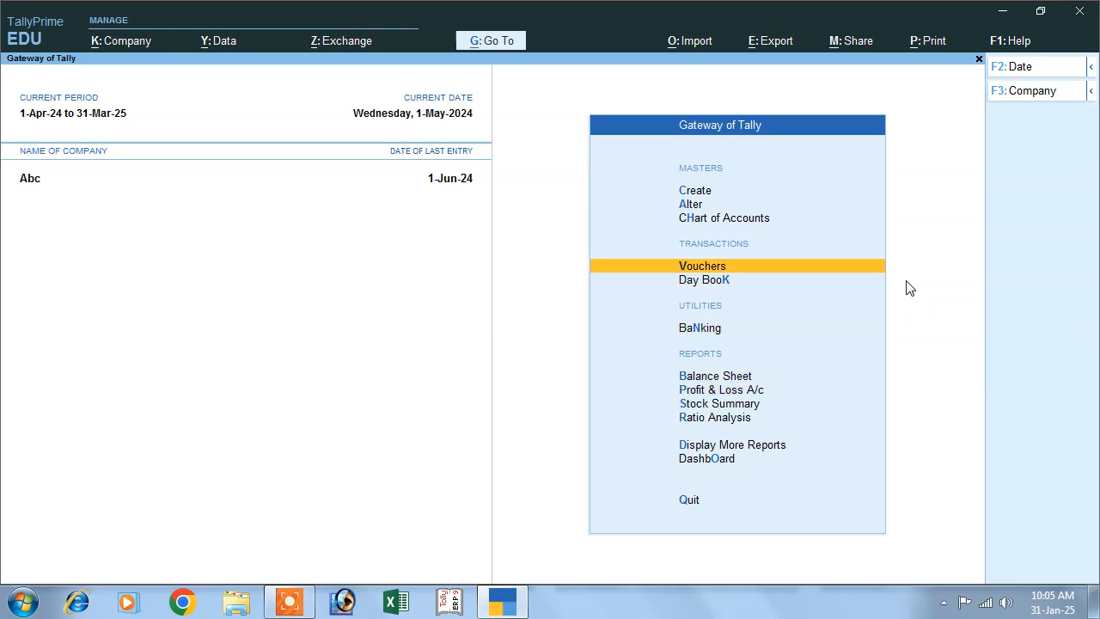
key(Return)
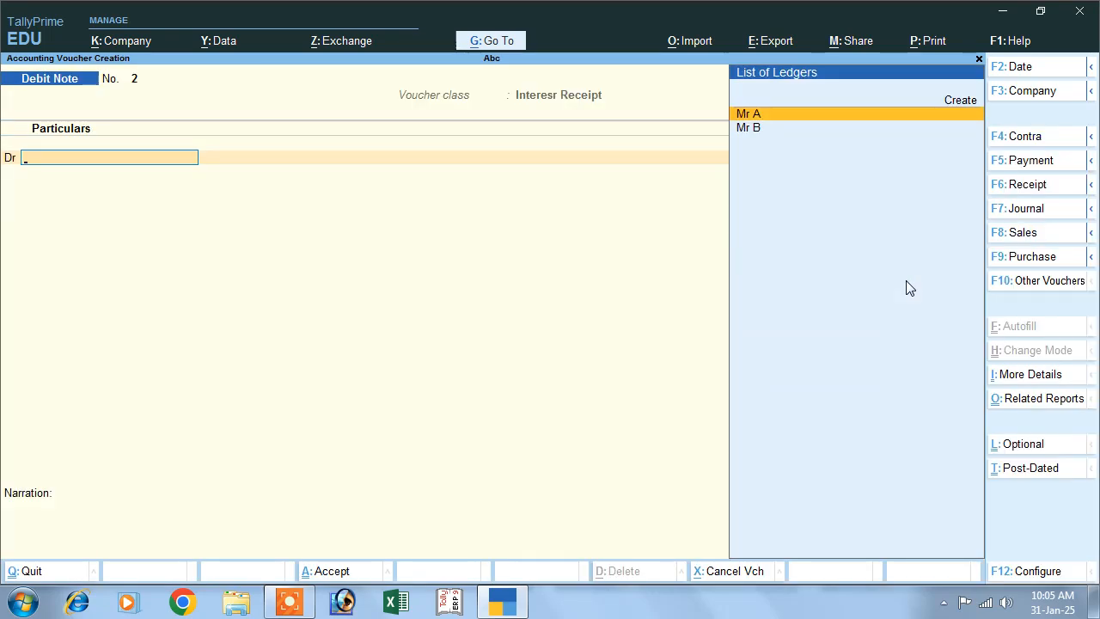
key(F2)
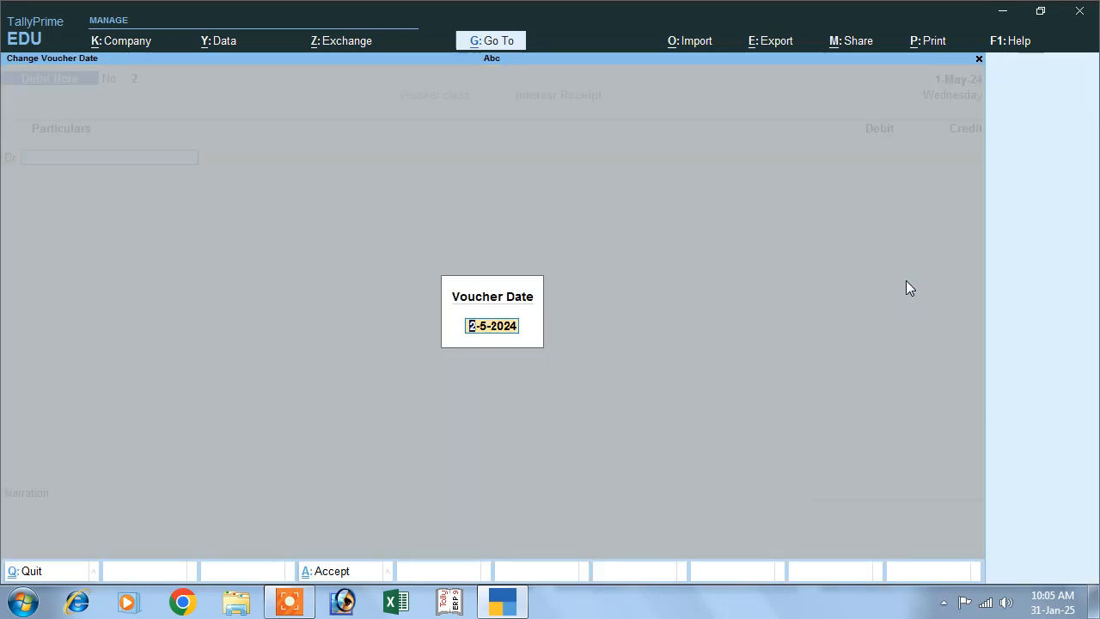
text(1-)
text(4)
key(Return)
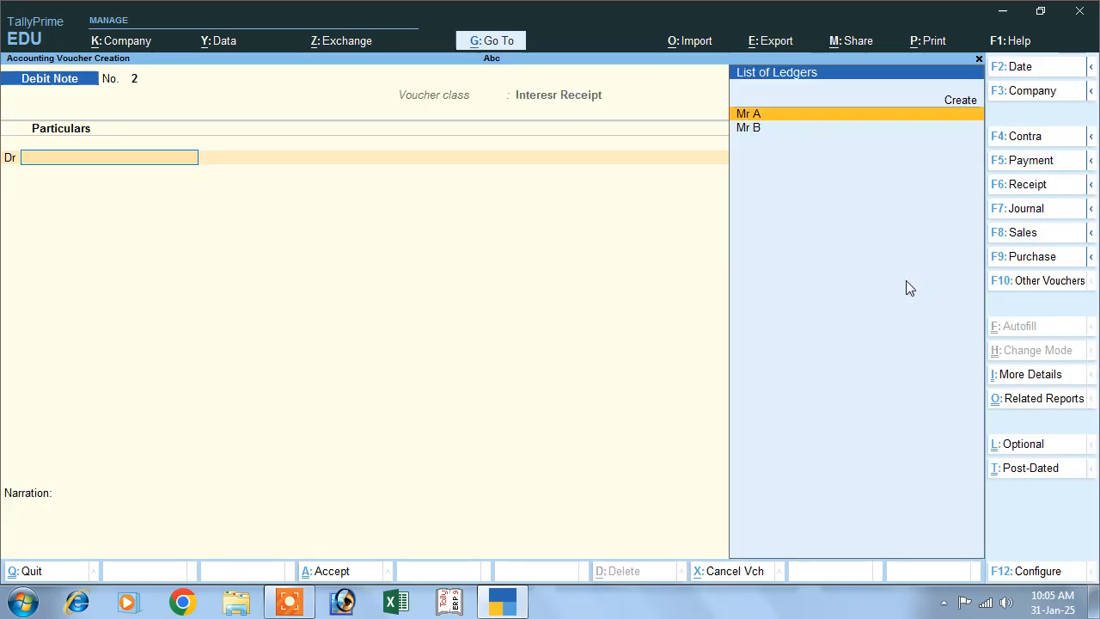
- Debit the customer's ledger with 68,406.67 by allocating interest bill 1
key(Down)
key(Return)
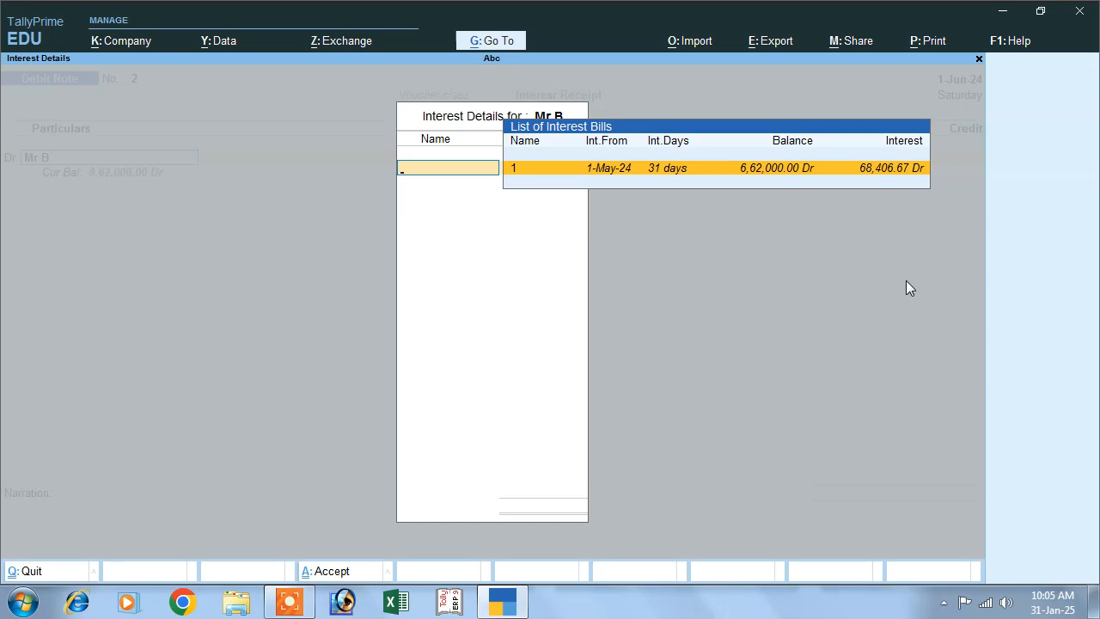
key(Return)
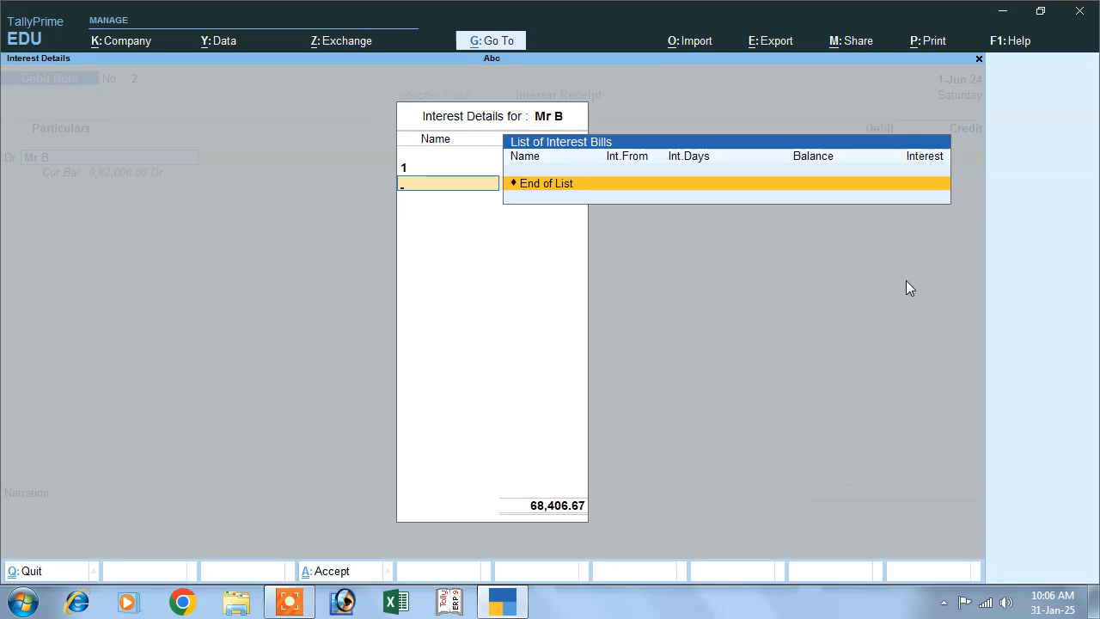
key(Return)
key(Return)
key(Return)
- Finish the customer's interest bill allocation and leave the dispatch and original invoice details blank
key(Return)
key(Return)
key(Return)
key(Return)
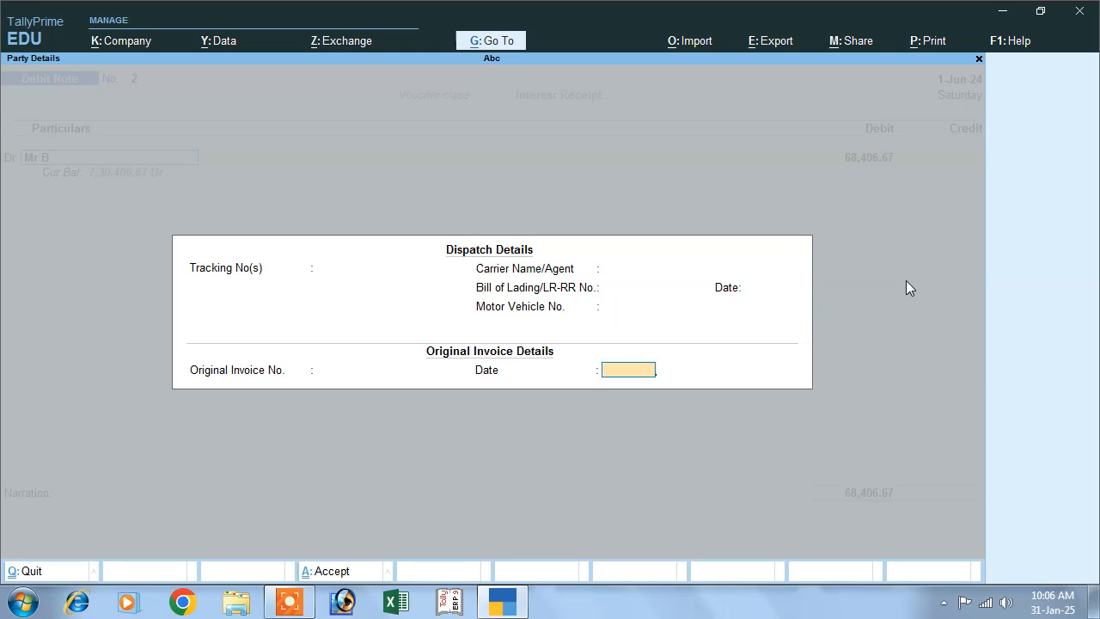
key(Return)
key(Return)
key(Return)
key(Return)
key(Return)
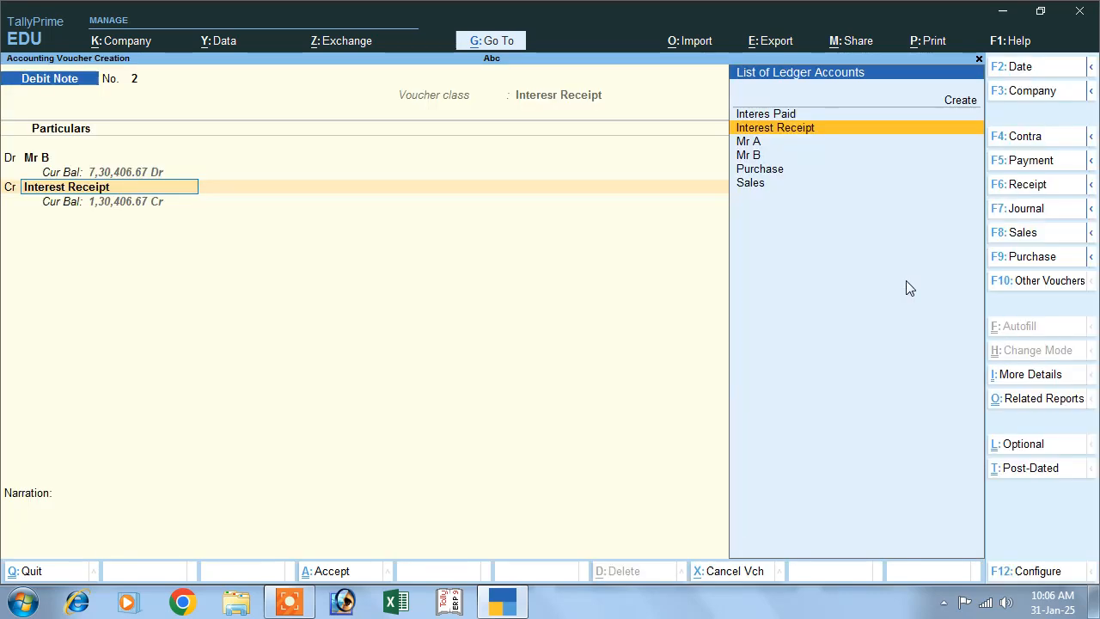
- Credit Interest Receipt with 68,406.67 and save the debit note without a narration
key(Return)
key(Return)
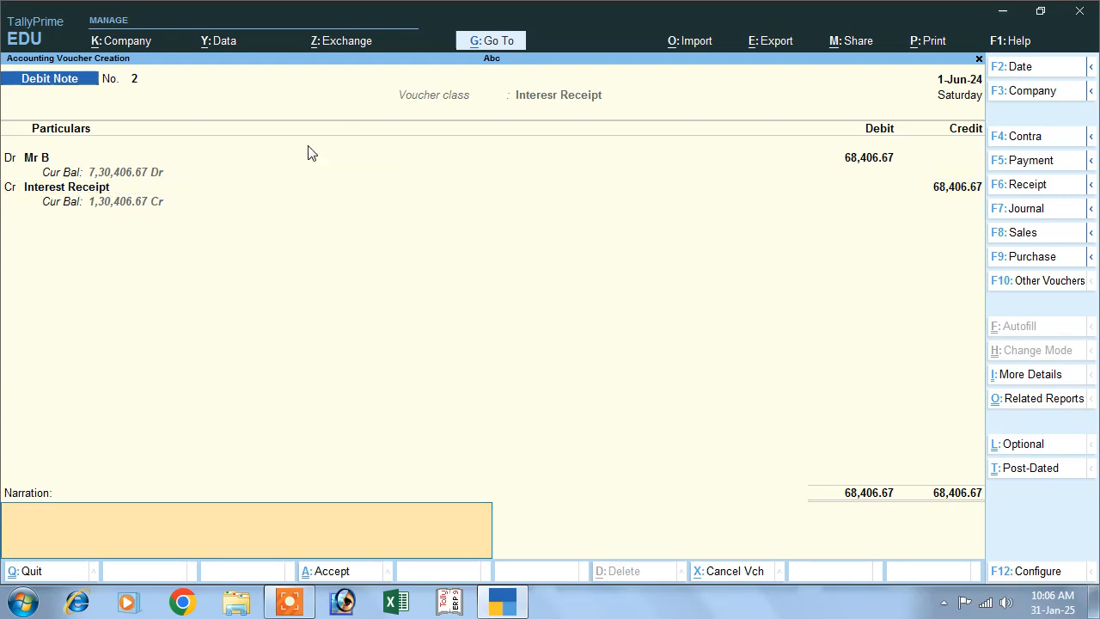
key(Return)
key(Return)
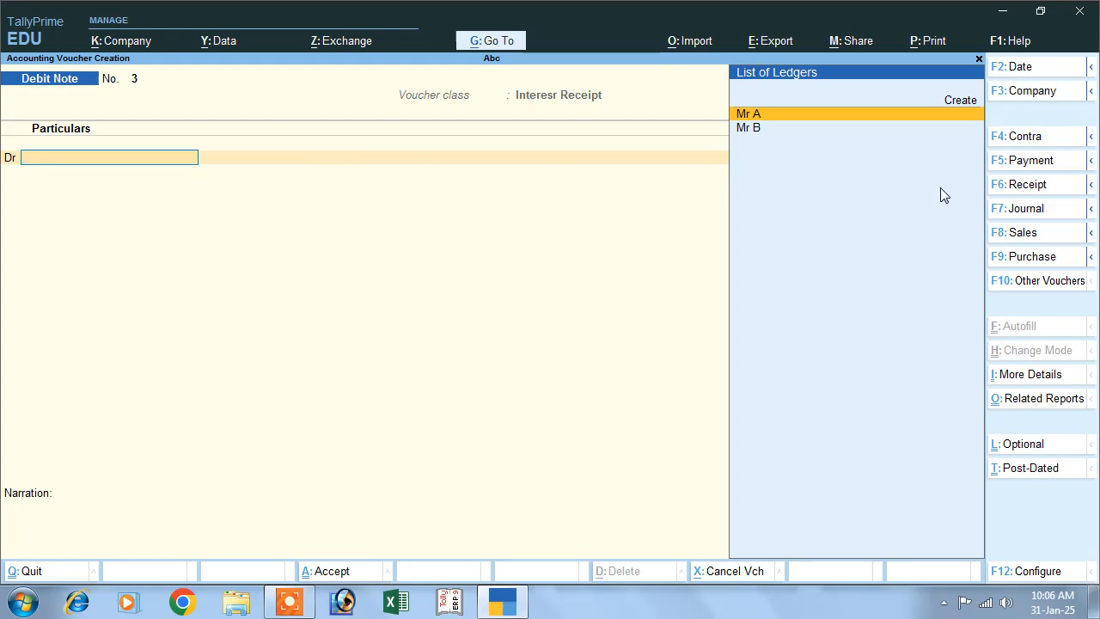
- Start a Receipt voucher dated 1-Jun-24 and credit the customer's ledger with 7,30,406.67
click(1014, 184)
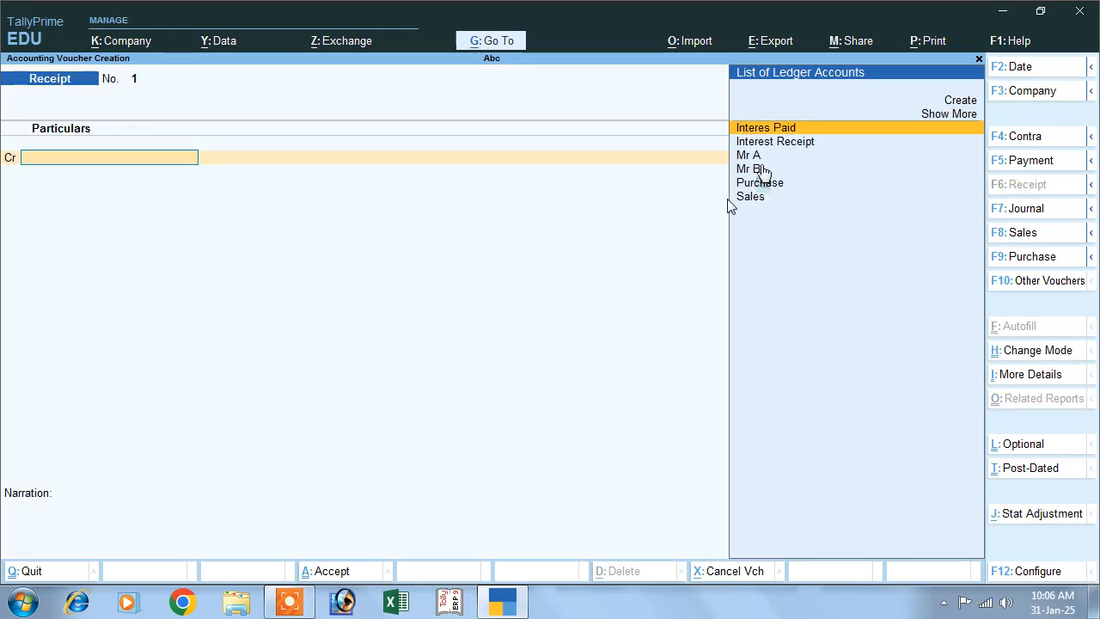
click(755, 169)
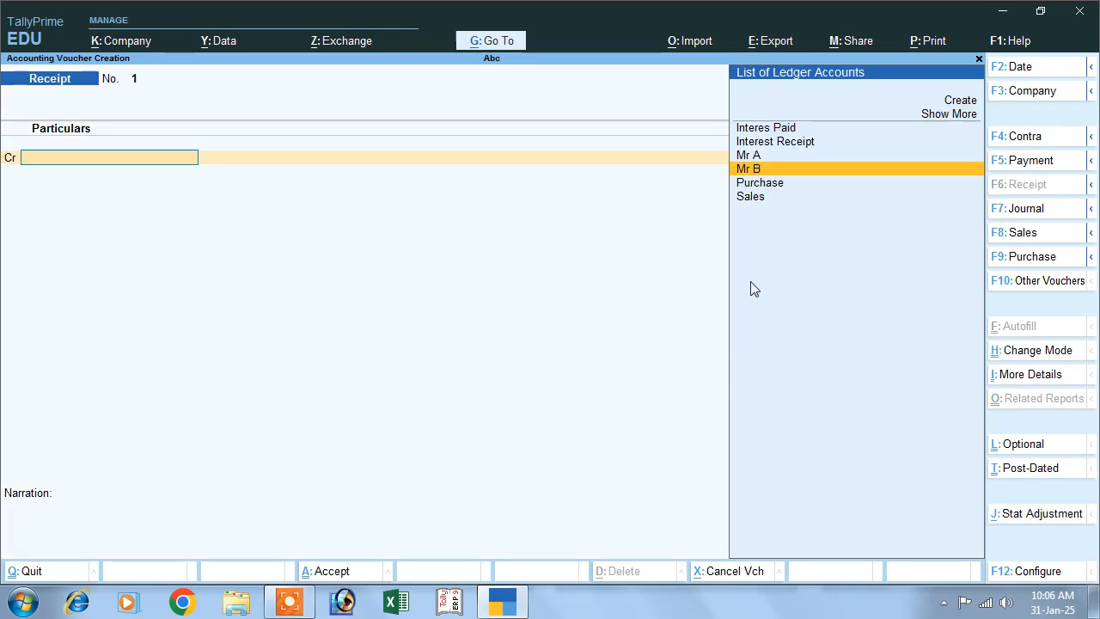
key(Return)
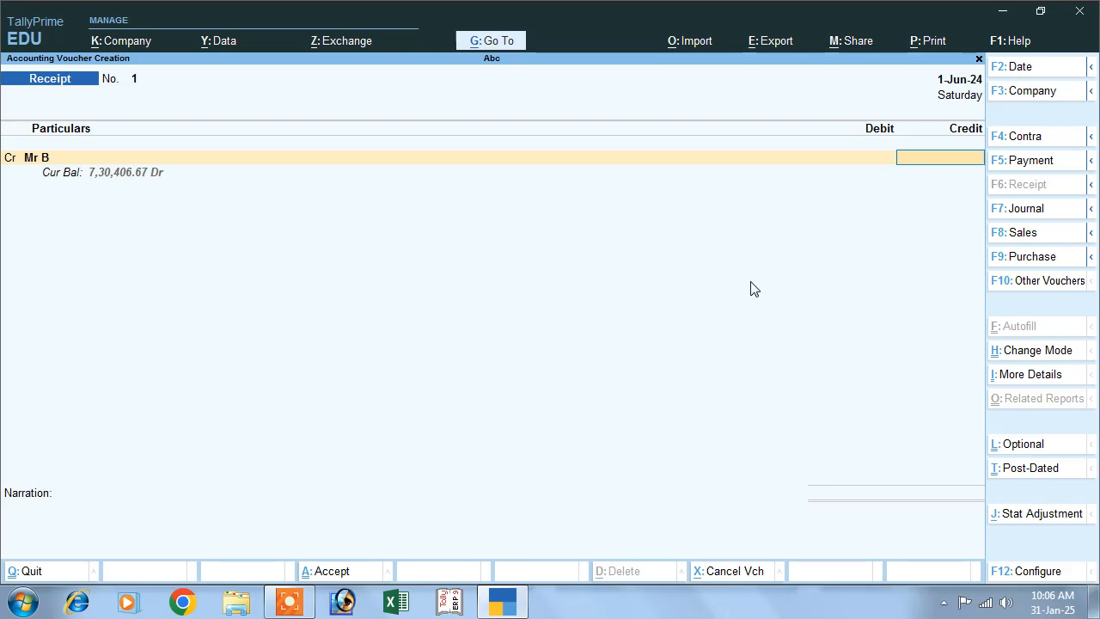
text(7,30,)
text(406.)
text(67)
key(Return)
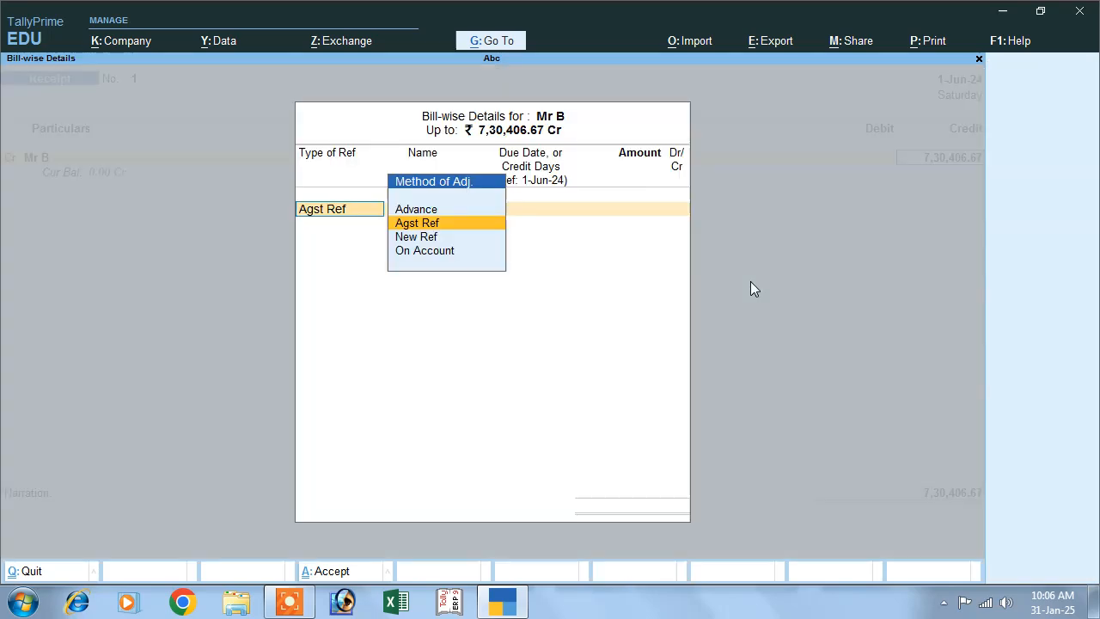
- Allocate the full 7,30,406.67 receipt as Agst Ref to the customer's bill 1
key(Return)
key(Return)
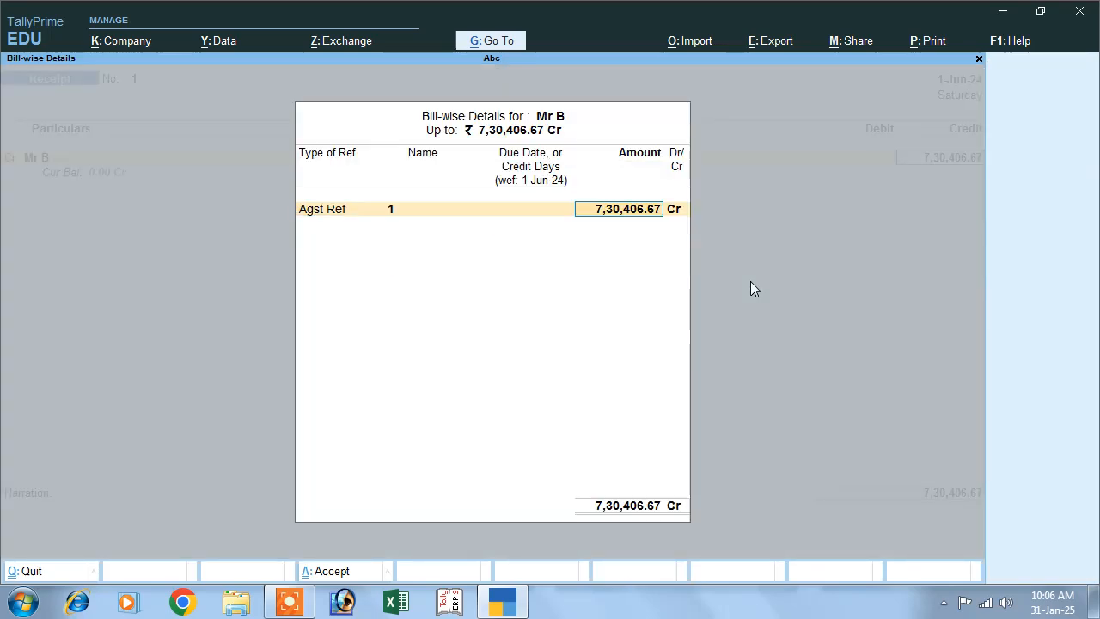
key(Return)
- Debit Cash with 7,30,406.67 and save the receipt voucher without a narration
key(Return)
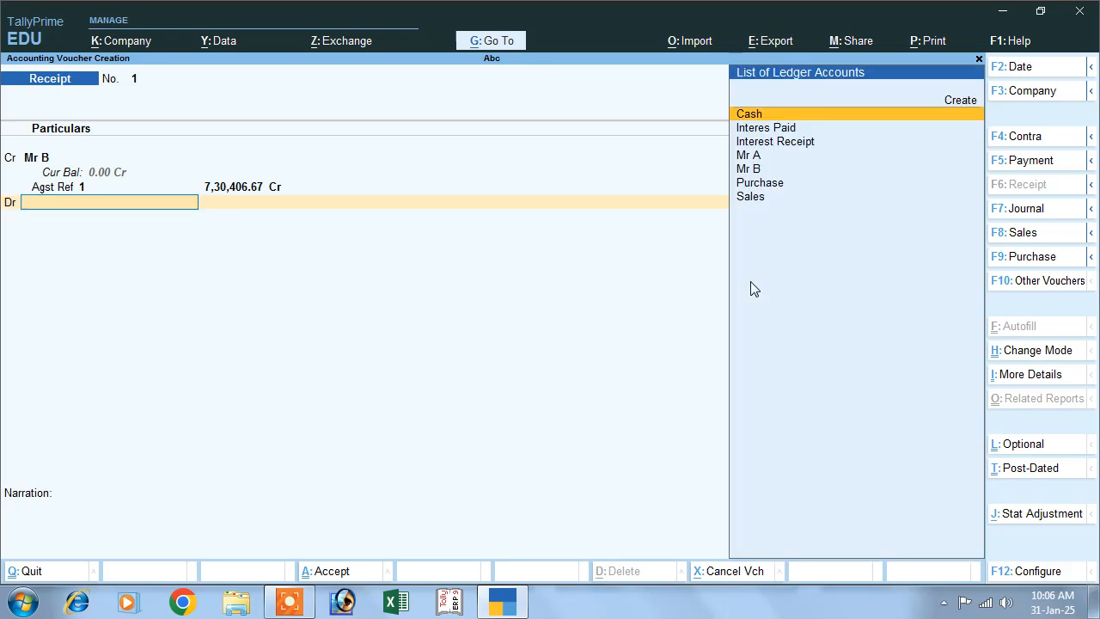
key(Down)
key(Up)
key(Return)
key(Return)
key(Return)
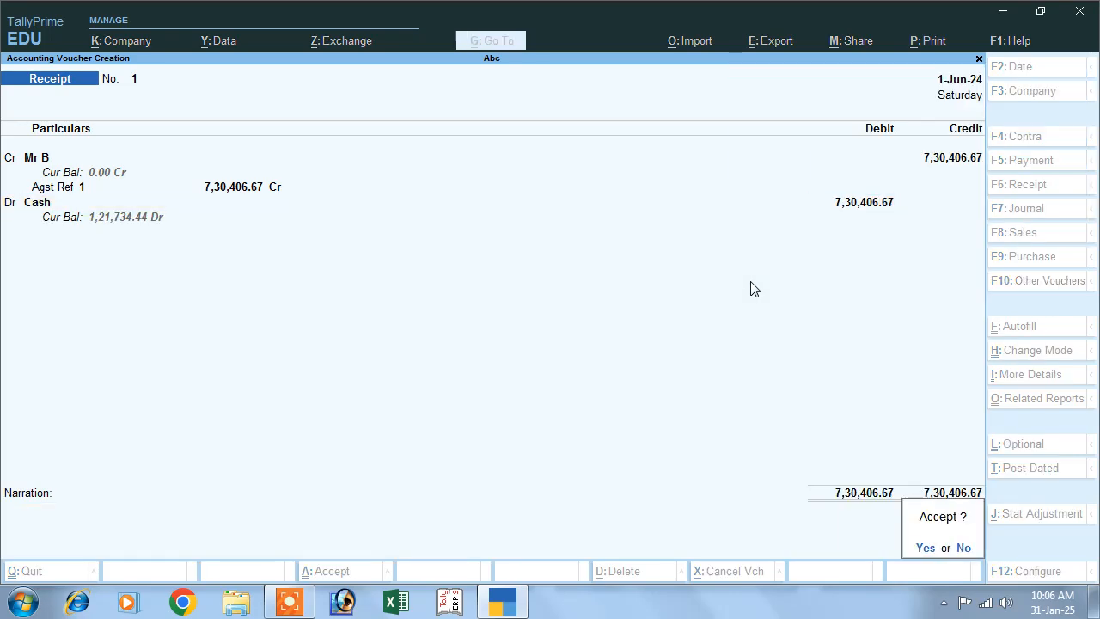
key(Return)
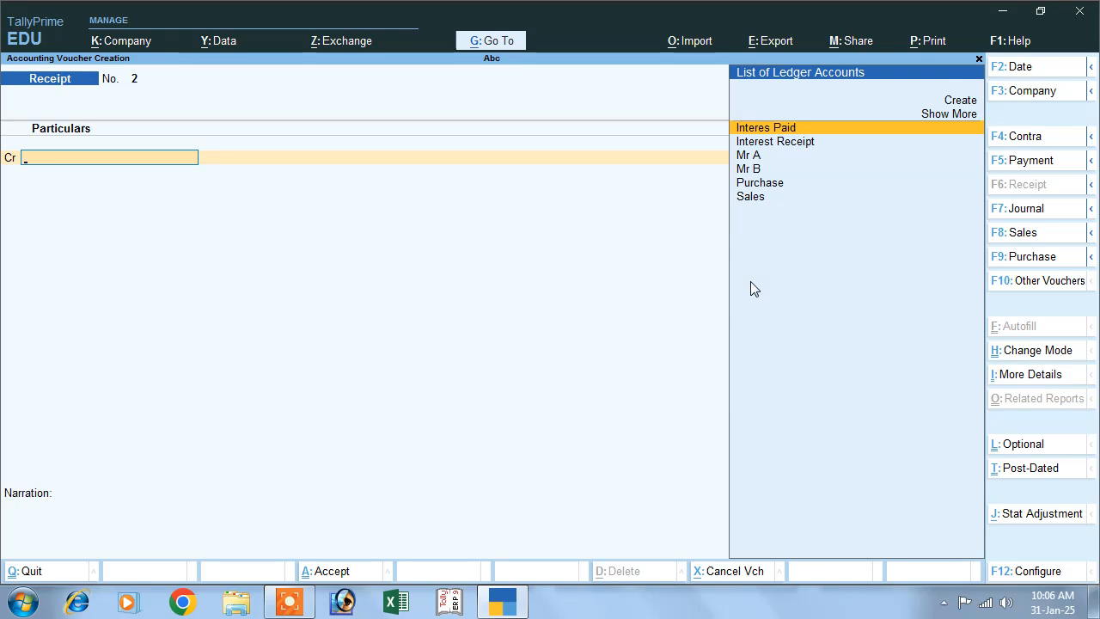